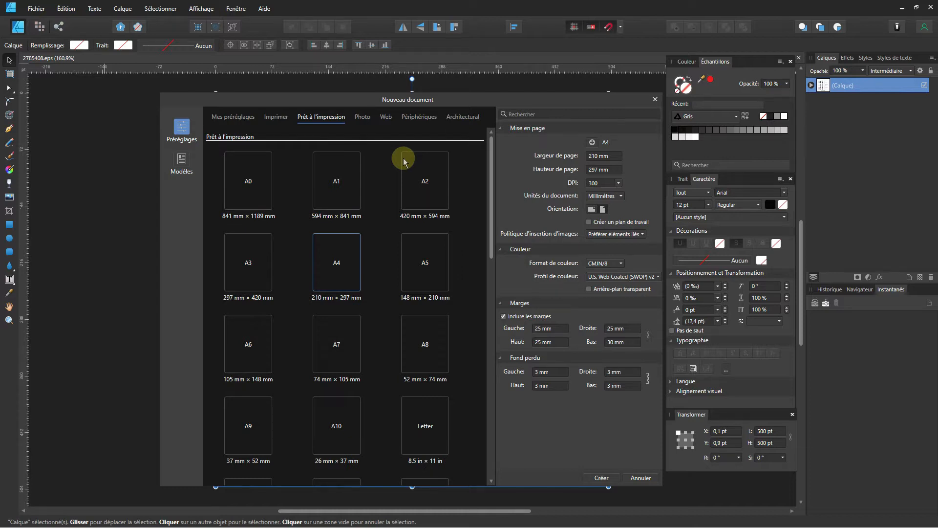
Enter a custom page width of 85 mm and a page height of 54 mm.
{"action": "left_click", "coordinate": [611, 156]}
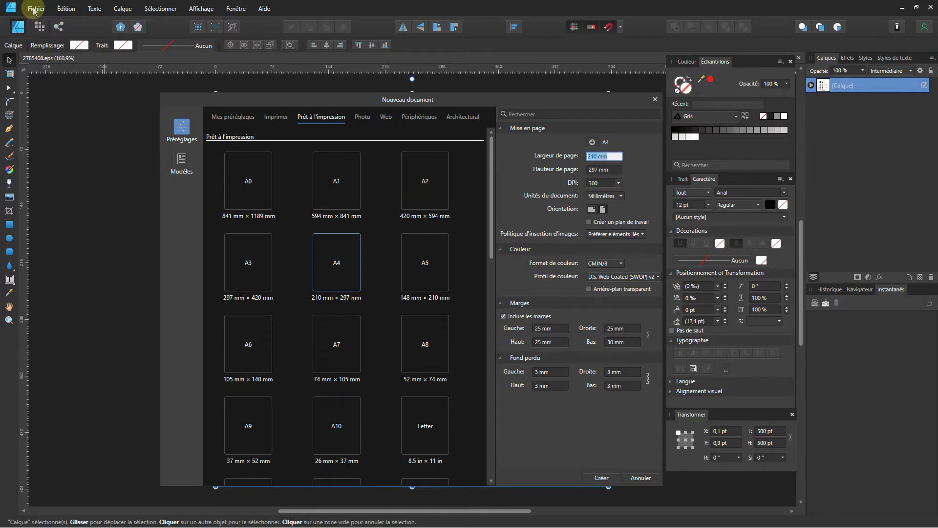
{"action": "left_click", "coordinate": [610, 157]}
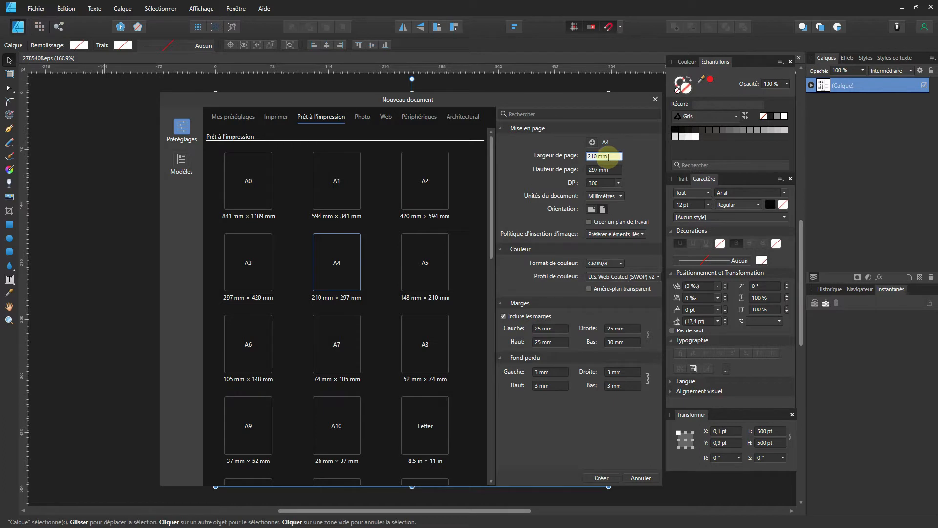
{"action": "left_click_drag", "start_coordinate": [608, 156], "coordinate": [588, 157]}
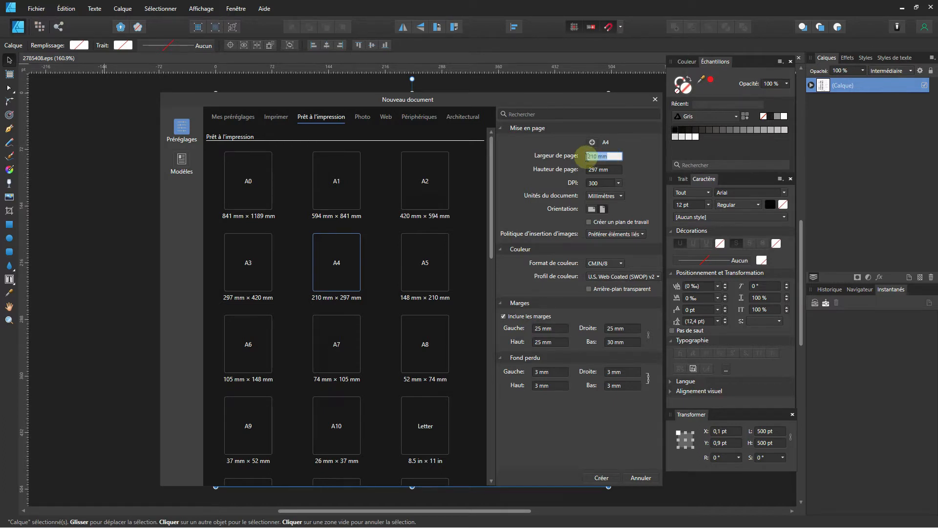
{"action": "type", "text": "85"}
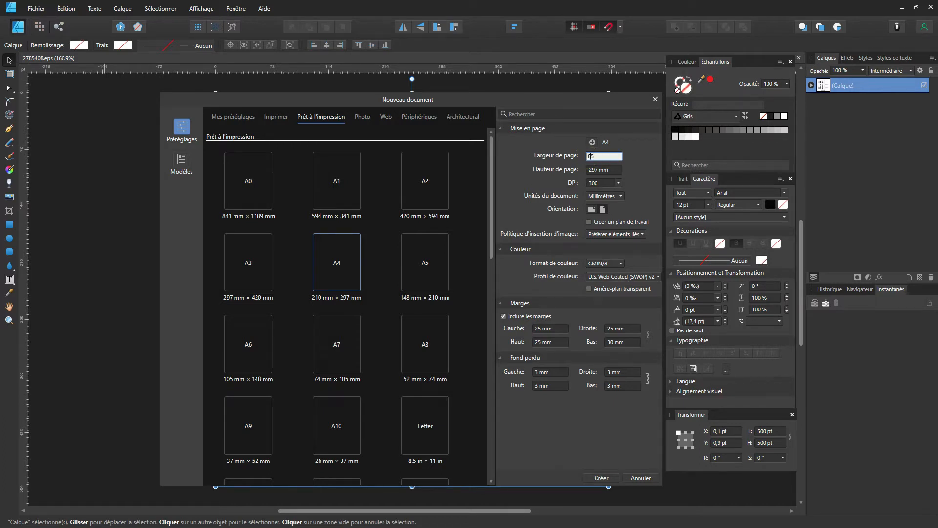
{"action": "key", "text": "Tab"}
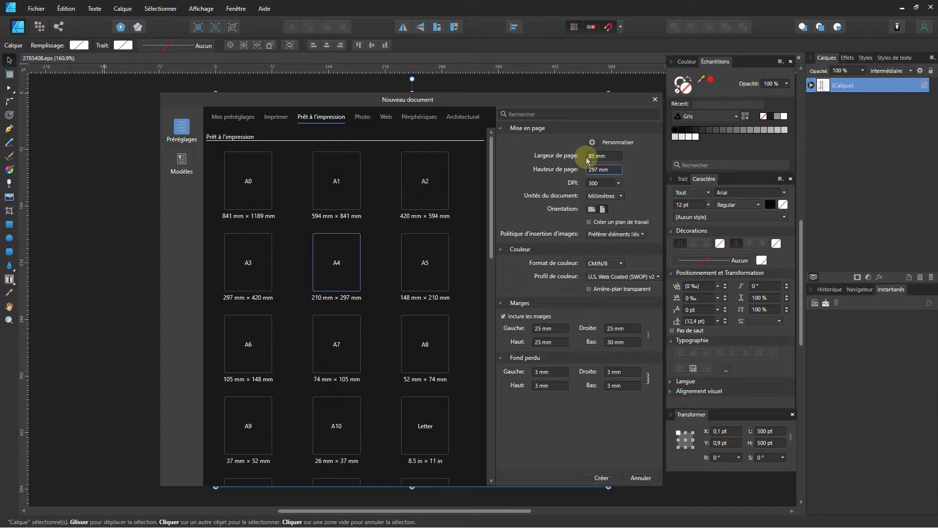
{"action": "type", "text": "54"}
{"action": "key", "text": "Tab"}
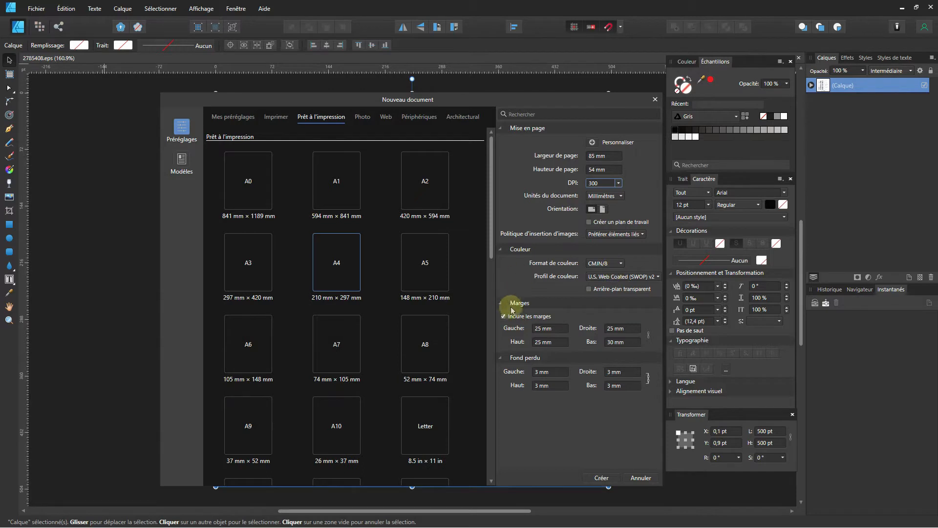
Link the margins and set all four to 5 mm.
{"action": "left_click", "coordinate": [649, 336]}
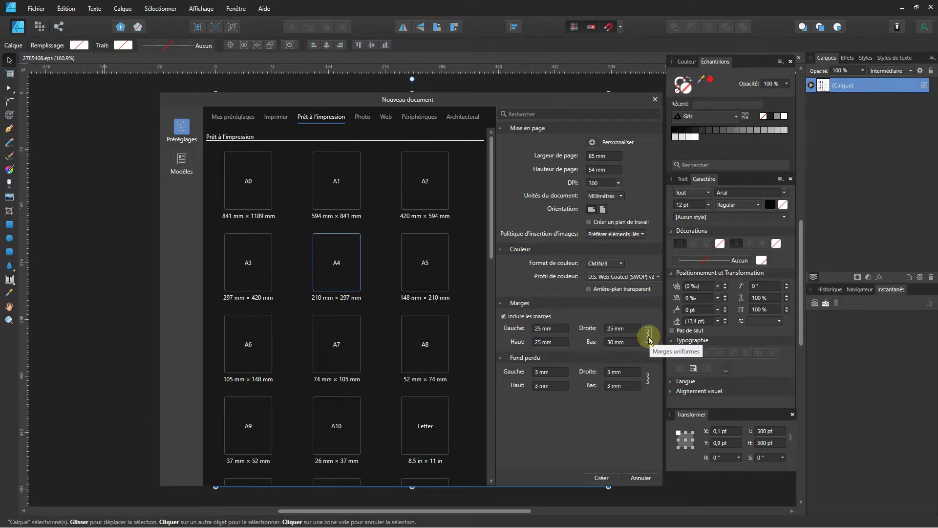
{"action": "left_click", "coordinate": [636, 328]}
{"action": "type", "text": "5"}
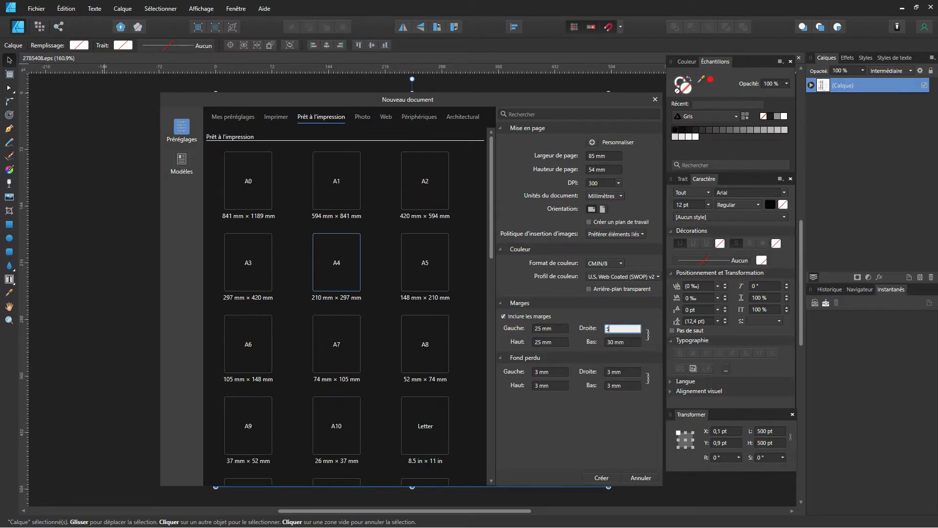
{"action": "key", "text": "Return"}
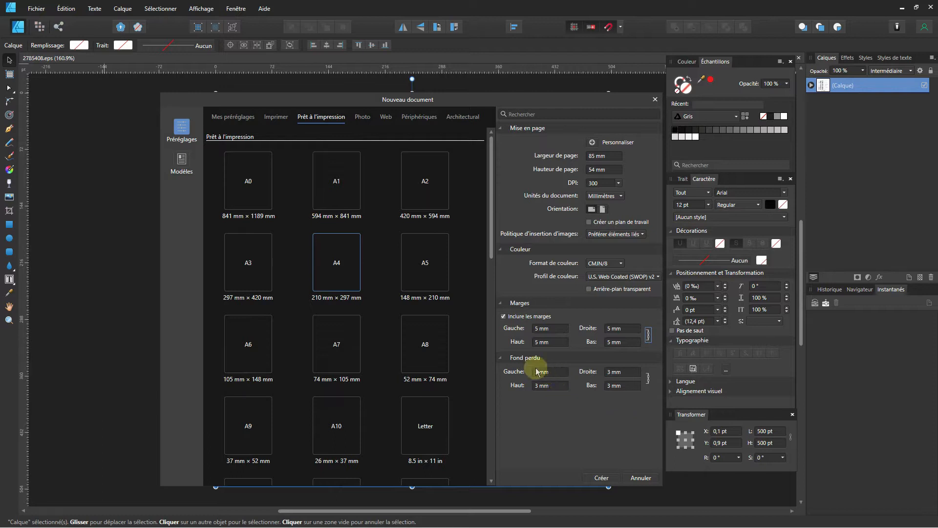
Set a 5 mm bleed on every side and create the document.
{"action": "left_click", "coordinate": [618, 374]}
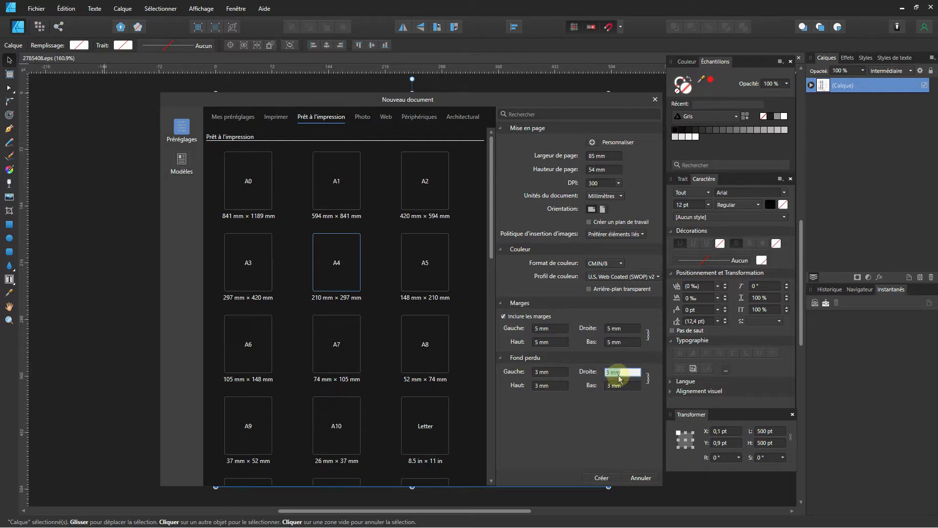
{"action": "type", "text": "5"}
{"action": "left_click", "coordinate": [647, 383]}
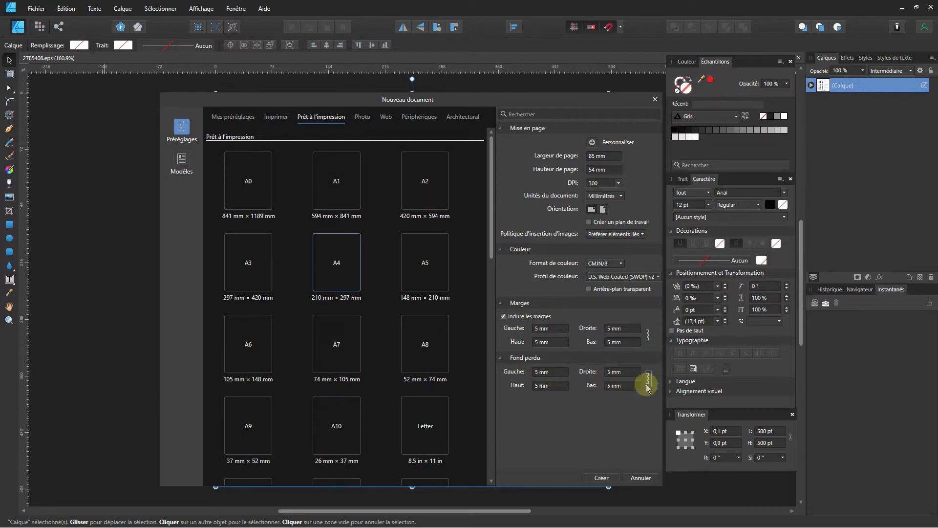
{"action": "left_click", "coordinate": [600, 480]}
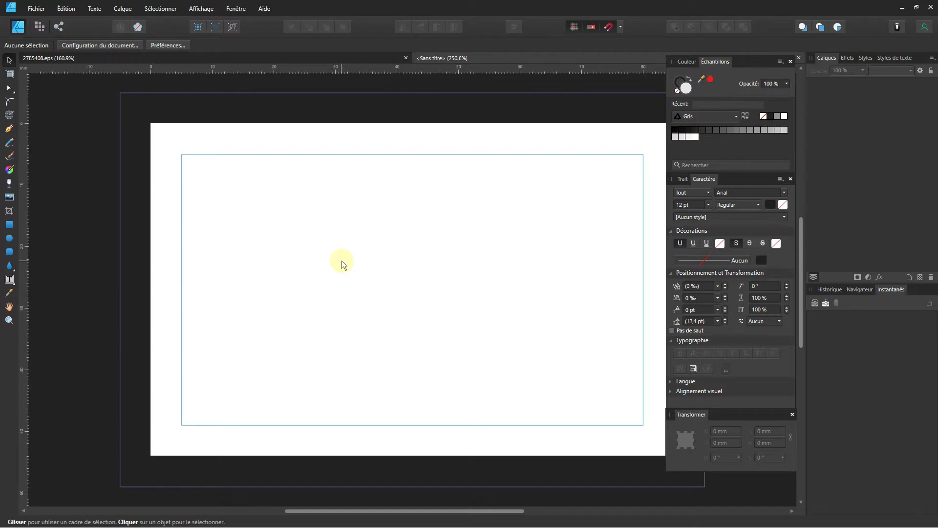
Draw an outline-free rectangle over the card's left side, spanning top to bottom bleed.
{"action": "left_click", "coordinate": [9, 225]}
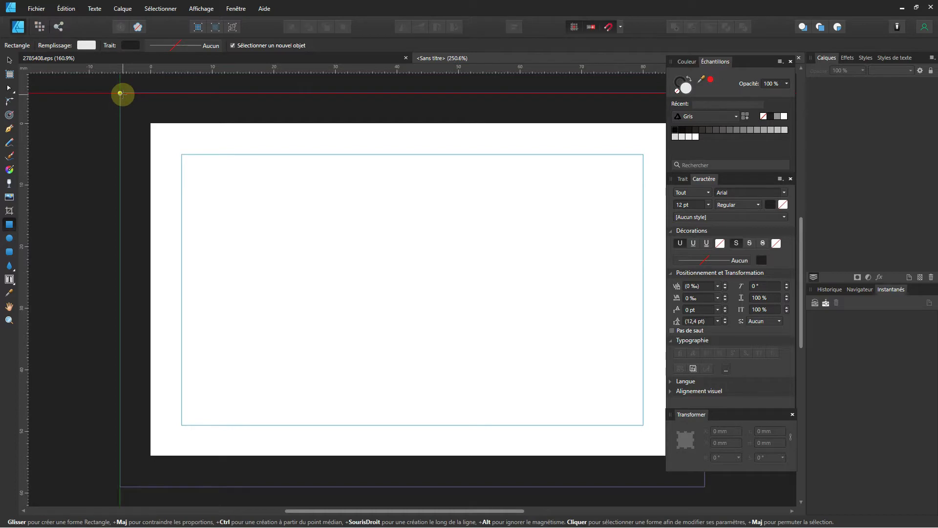
{"action": "left_click_drag", "start_coordinate": [122, 93], "coordinate": [380, 488]}
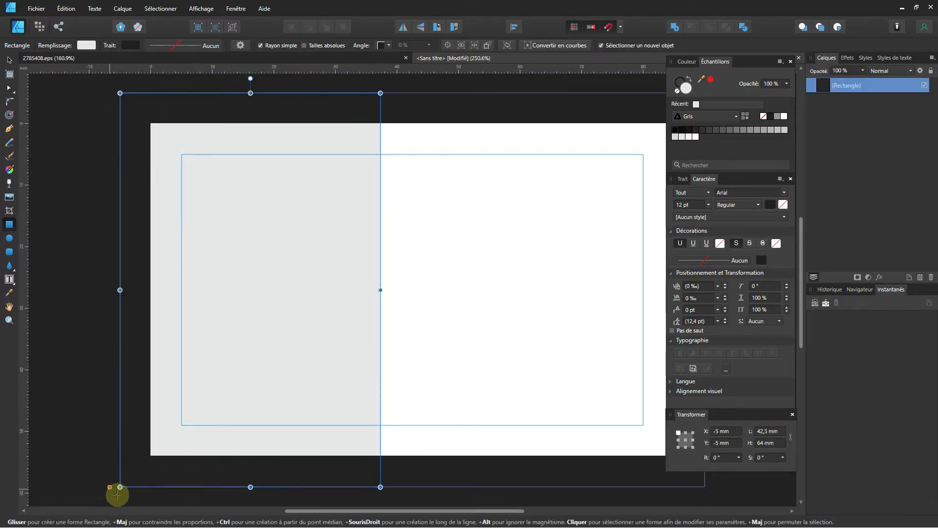
{"action": "left_click", "coordinate": [9, 59]}
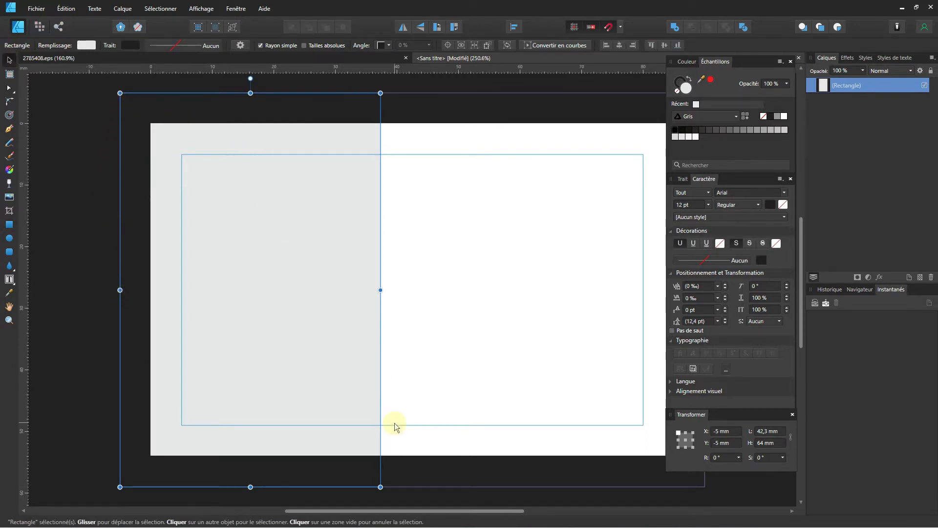
{"action": "left_click", "coordinate": [678, 91]}
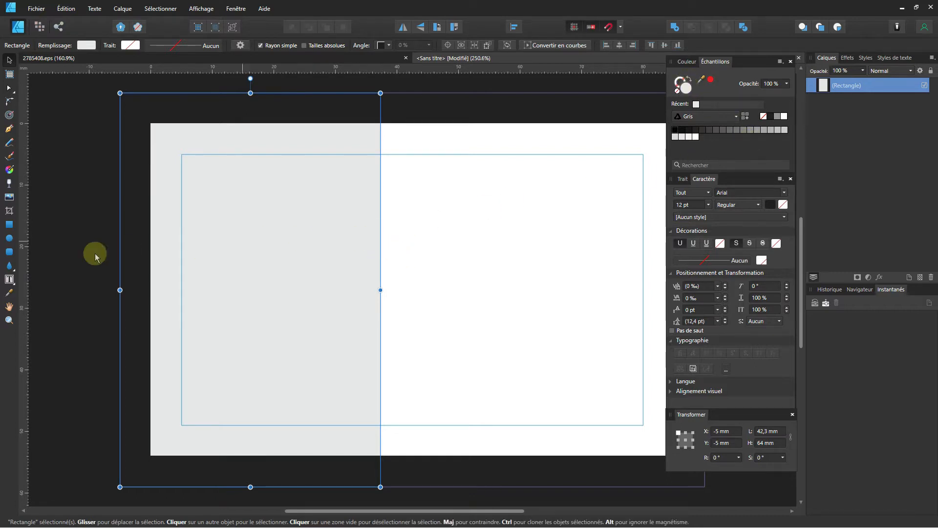
{"action": "left_click", "coordinate": [8, 238]}
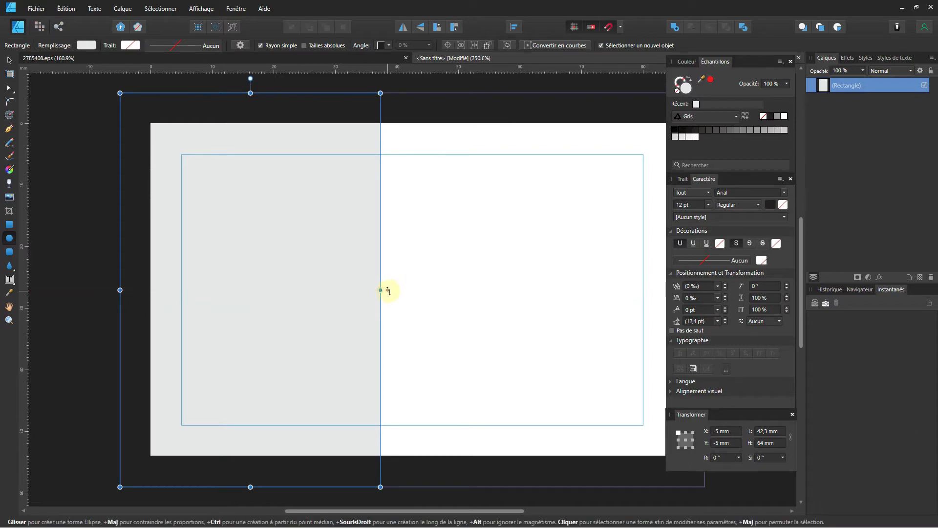
Draw a large circle over the card centre and narrow it into a slim ellipse.
{"action": "left_click_drag", "start_coordinate": [391, 289], "coordinate": [488, 516]}
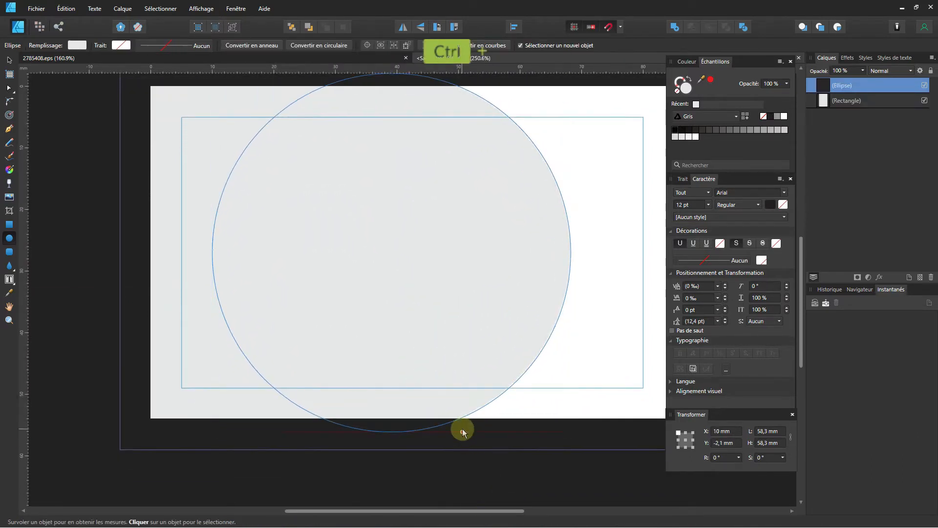
{"action": "scroll", "coordinate": [463, 431], "scroll_direction": "down", "scroll_amount": 2}
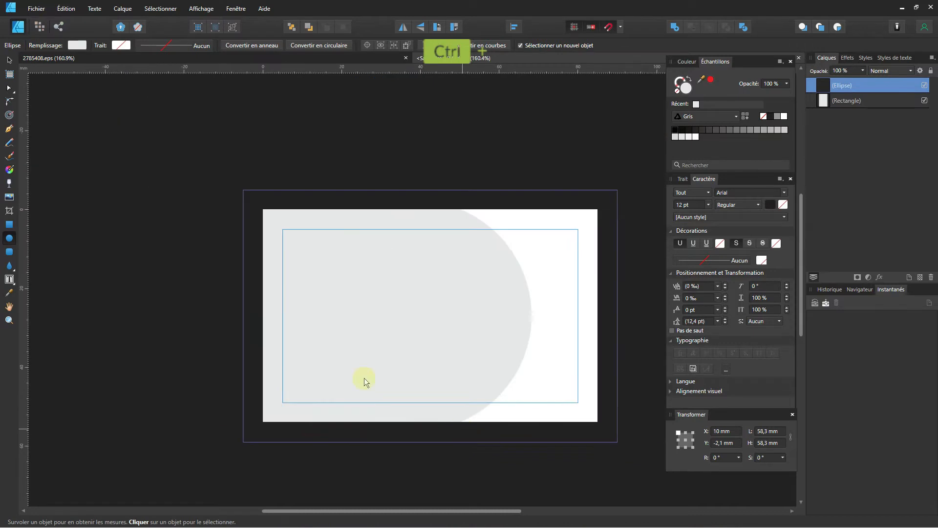
{"action": "left_click", "coordinate": [9, 60]}
{"action": "left_click_drag", "start_coordinate": [303, 312], "coordinate": [465, 316]}
Enlarge the ellipse past the card edges, raise and tilt it, then select it with the rectangle.
{"action": "left_click", "coordinate": [399, 312]}
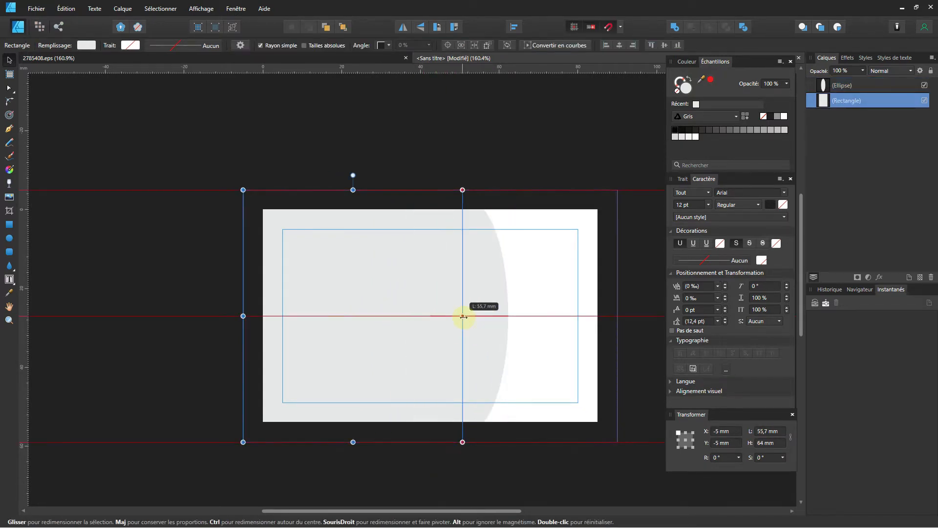
{"action": "left_click", "coordinate": [488, 295]}
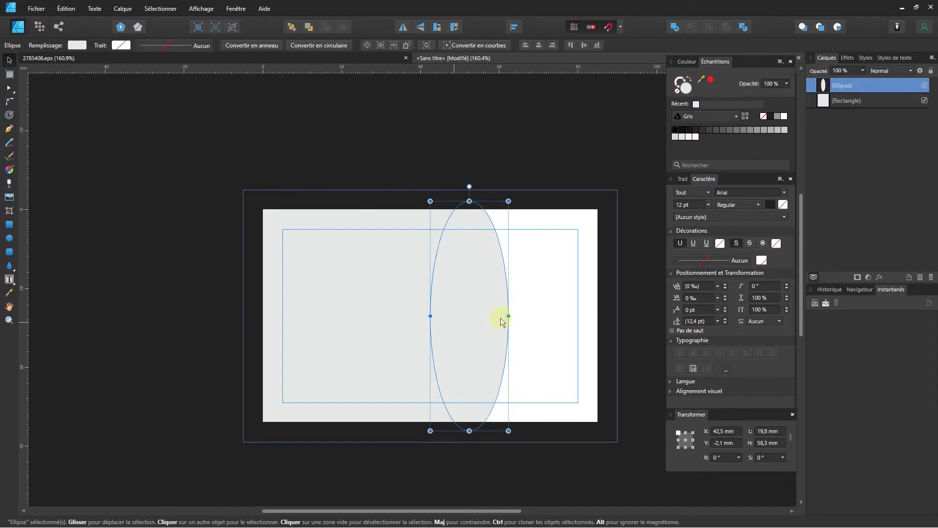
{"action": "left_click", "coordinate": [339, 338], "text": "shift"}
{"action": "left_click", "coordinate": [553, 351]}
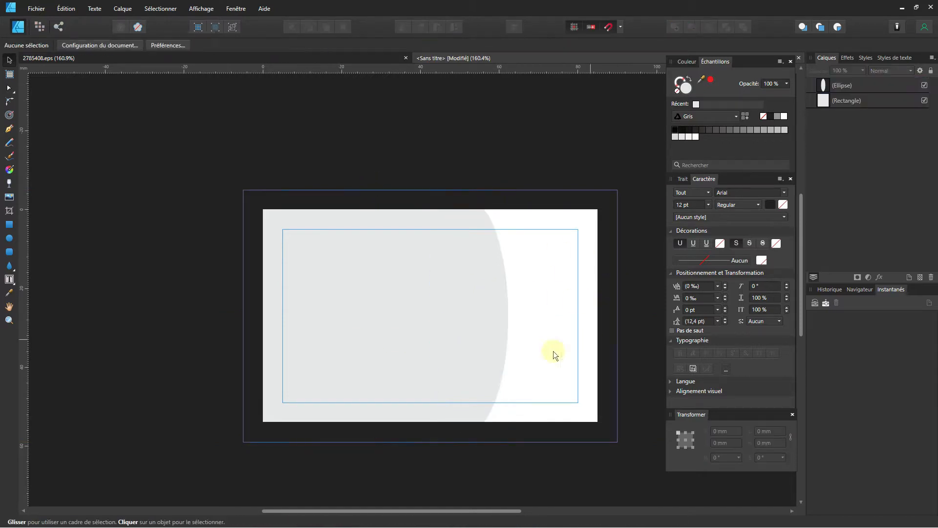
{"action": "left_click", "coordinate": [471, 344]}
{"action": "left_click_drag", "start_coordinate": [508, 432], "coordinate": [645, 526]}
{"action": "left_click_drag", "start_coordinate": [517, 288], "coordinate": [517, 246]}
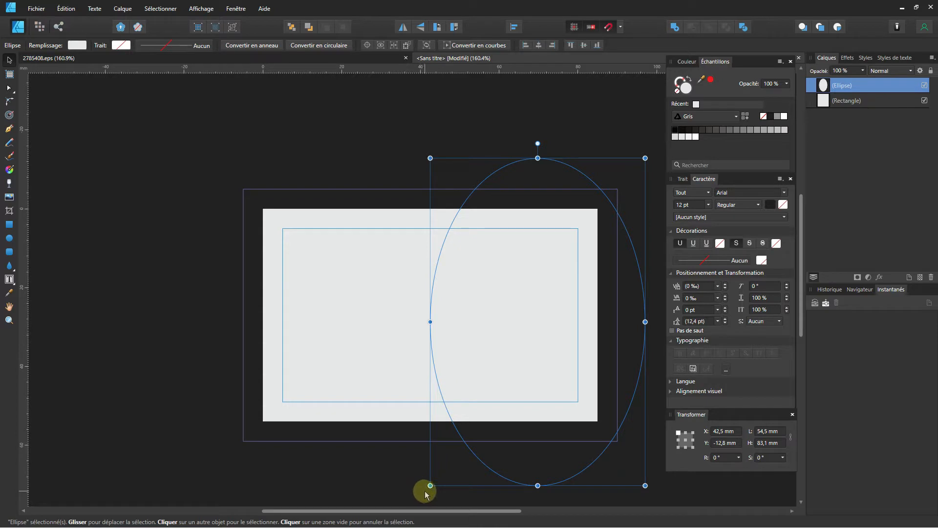
{"action": "left_click_drag", "start_coordinate": [425, 493], "coordinate": [530, 394]}
{"action": "left_click", "coordinate": [373, 343], "text": "shift"}
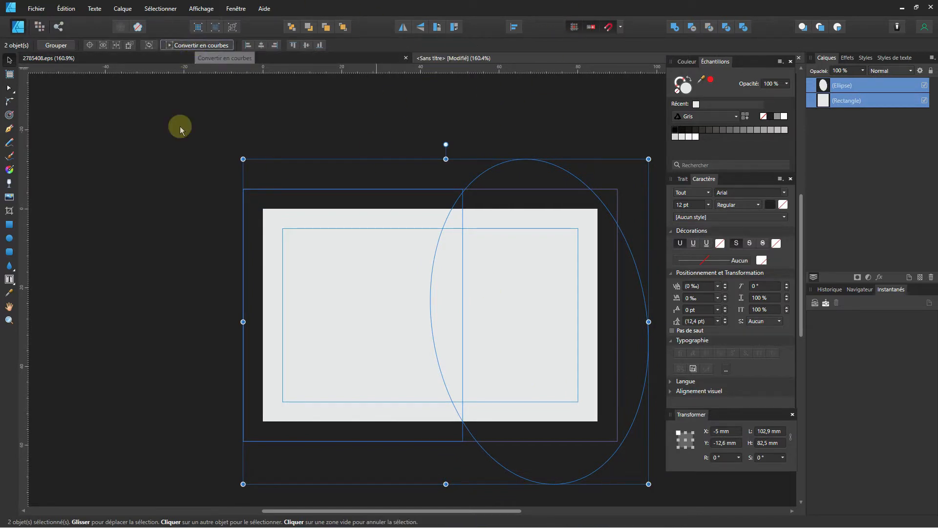
Convert both shapes to curves, duplicate the ellipse, and subtract the copy from the rectangle.
{"action": "left_click", "coordinate": [176, 151]}
{"action": "left_click", "coordinate": [362, 297]}
{"action": "left_click", "coordinate": [523, 278], "text": "shift"}
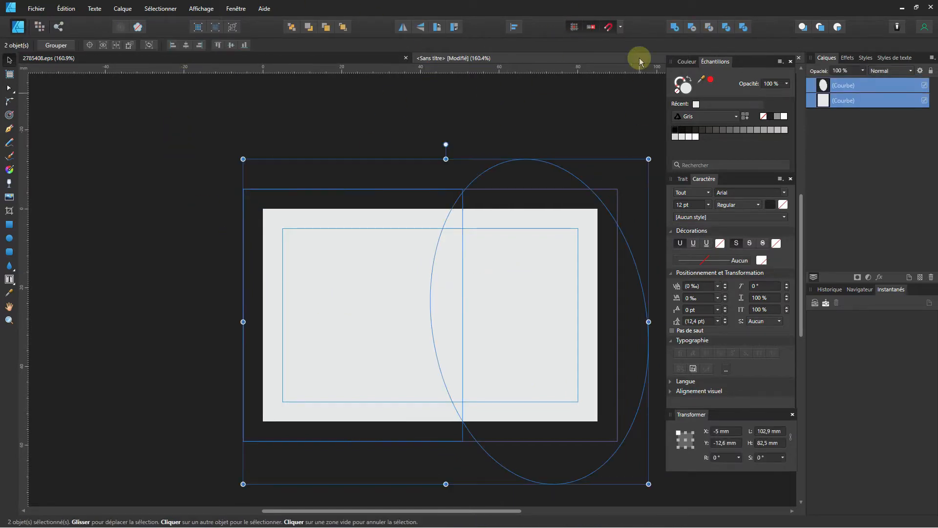
{"action": "left_click", "coordinate": [581, 84]}
{"action": "left_click", "coordinate": [530, 248]}
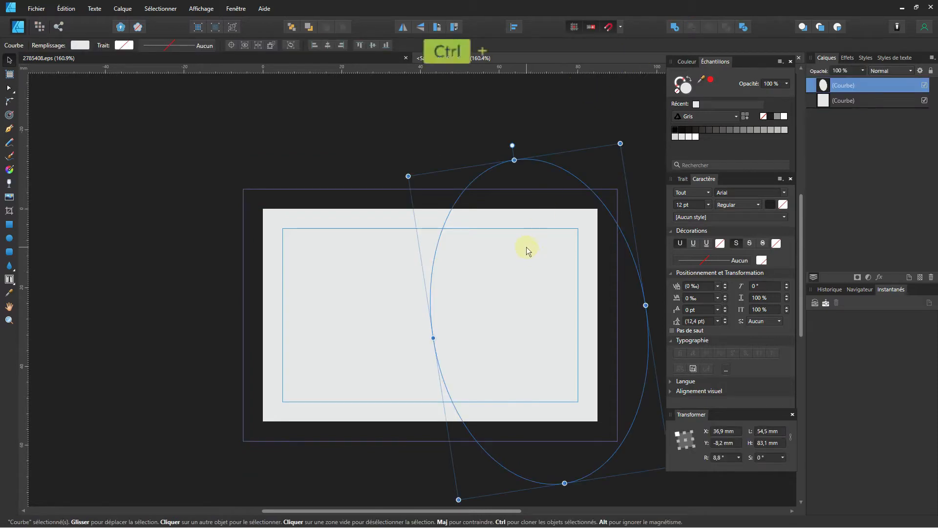
{"action": "key", "text": "ctrl+j"}
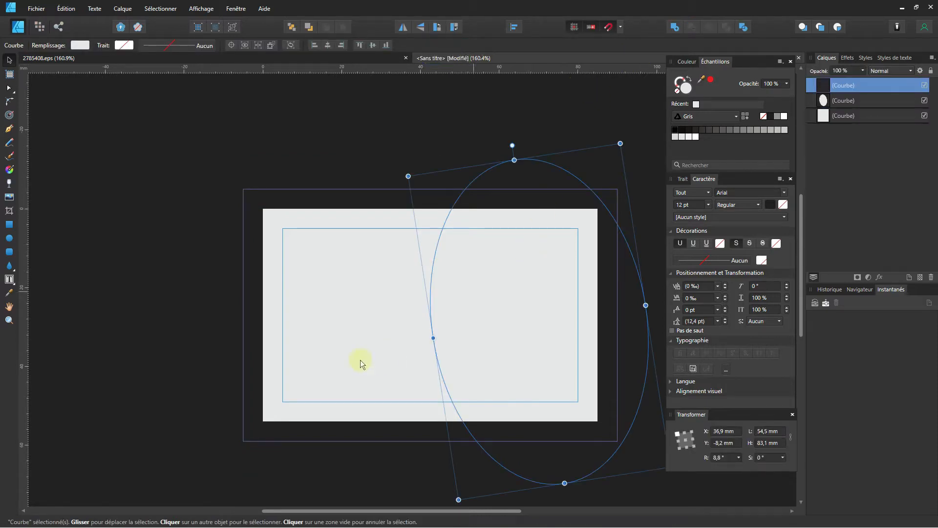
{"action": "left_click", "coordinate": [386, 304], "text": "shift"}
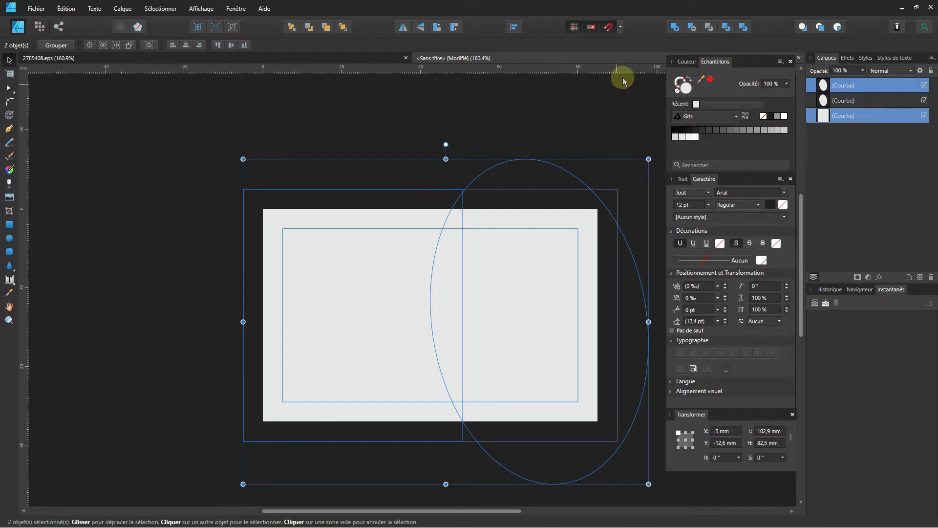
{"action": "left_click", "coordinate": [691, 27]}
Nudge the remaining ellipse right, duplicate it, then shift and rotate the copy slightly.
{"action": "left_click", "coordinate": [532, 314]}
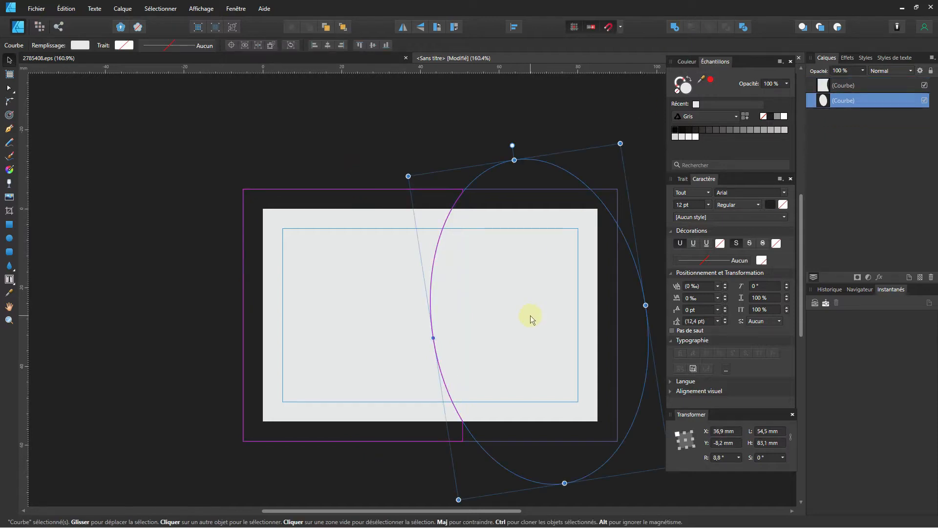
{"action": "left_click_drag", "start_coordinate": [530, 315], "coordinate": [536, 315]}
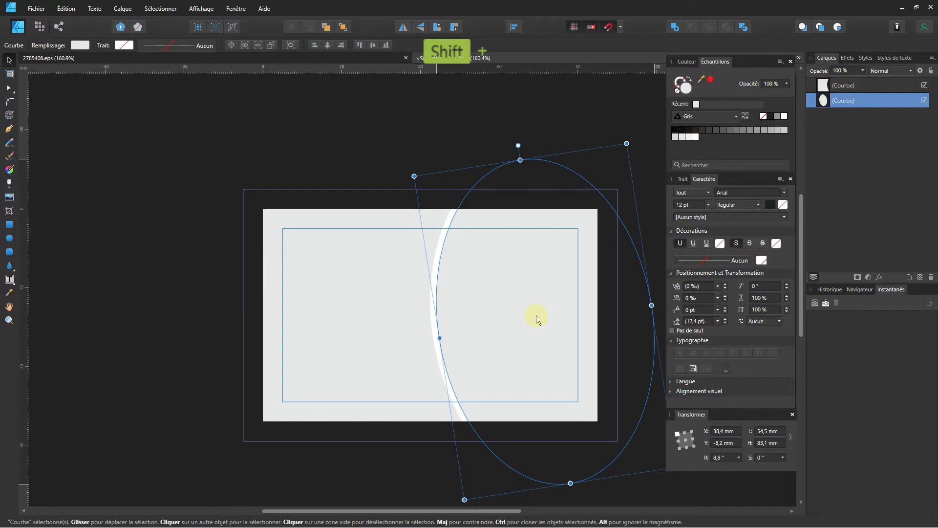
{"action": "left_click", "coordinate": [353, 295]}
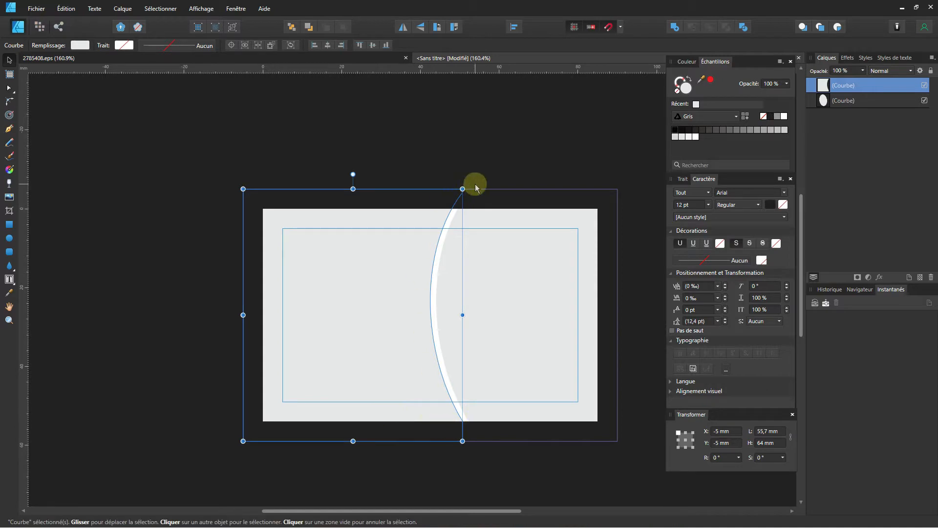
{"action": "left_click", "coordinate": [493, 356]}
{"action": "key", "text": "ctrl"}
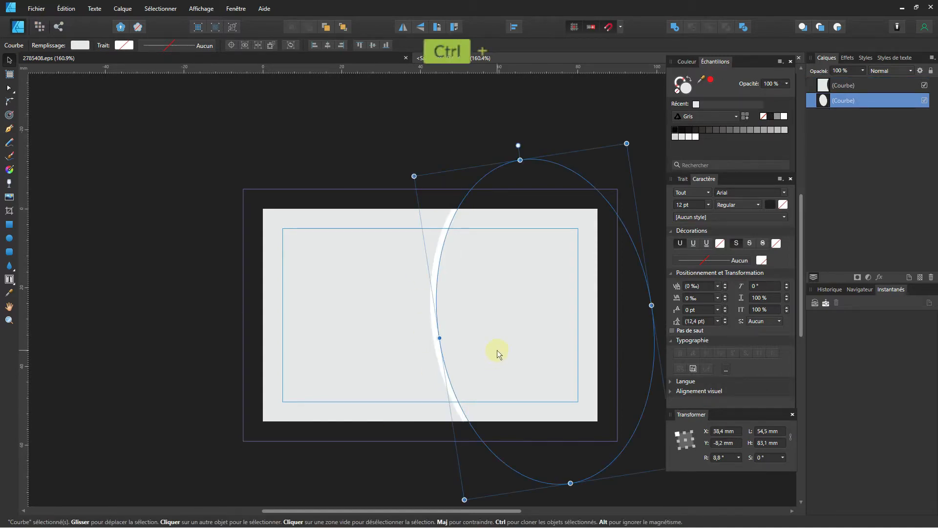
{"action": "key", "text": "ctrl+j"}
{"action": "left_click_drag", "start_coordinate": [519, 350], "coordinate": [526, 350]}
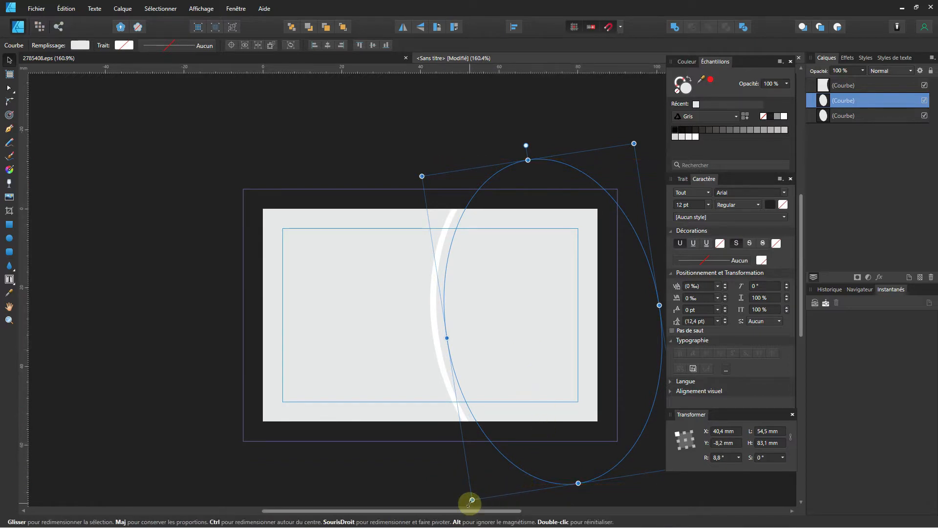
{"action": "left_click_drag", "start_coordinate": [471, 502], "coordinate": [485, 505]}
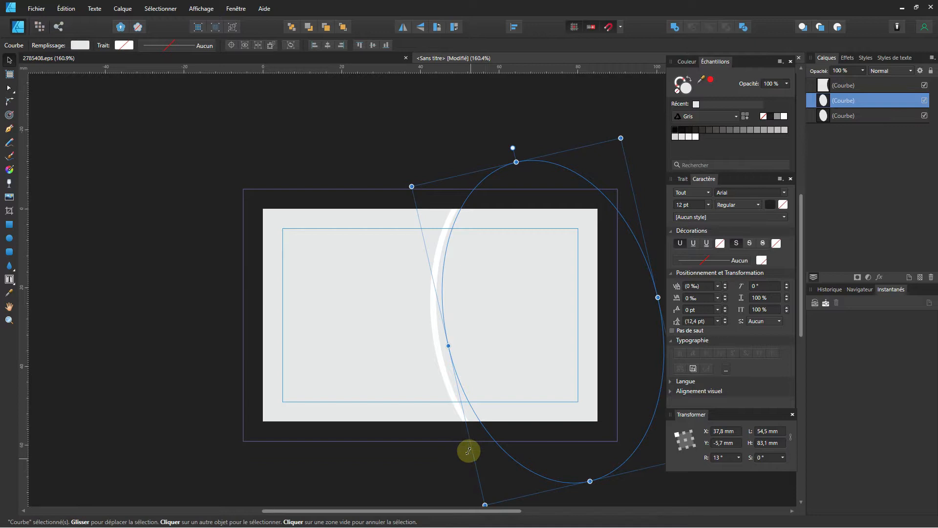
Select both ellipses and subtract them into a thin crescent.
{"action": "left_click", "coordinate": [473, 415], "text": "shift"}
{"action": "left_click", "coordinate": [496, 369]}
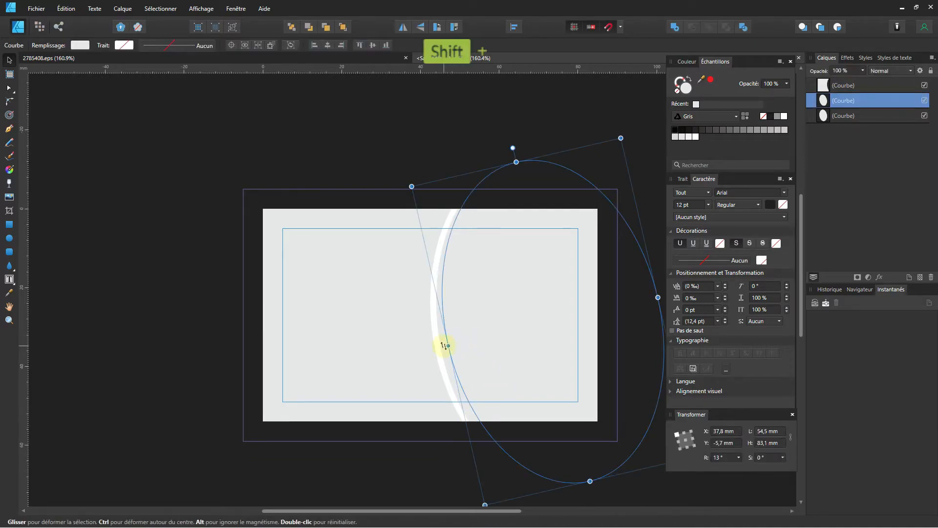
{"action": "left_click", "coordinate": [442, 346], "text": "shift"}
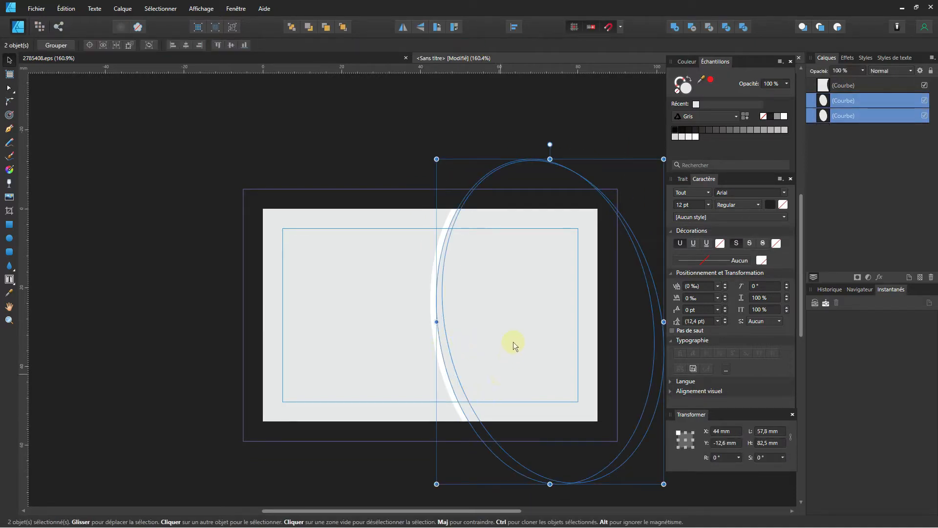
{"action": "left_click", "coordinate": [691, 27]}
{"action": "left_click", "coordinate": [413, 119]}
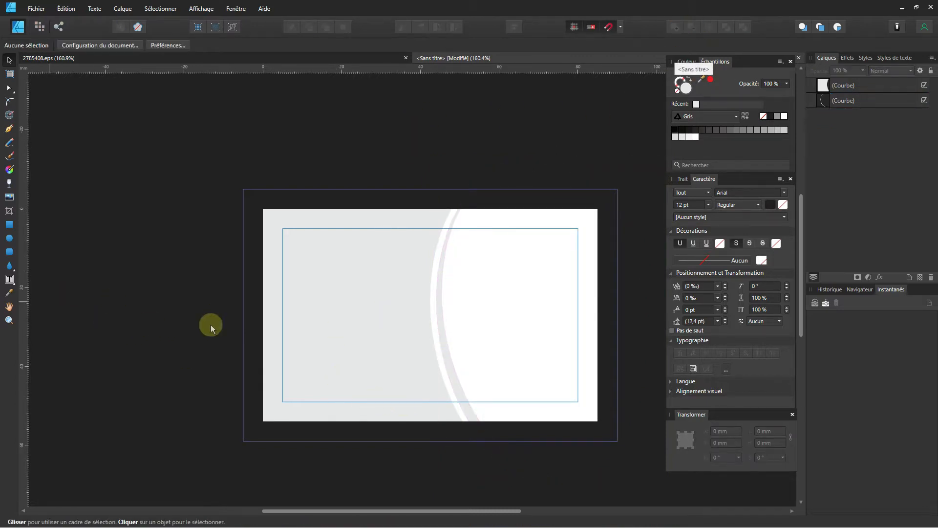
Fill the left background shape with Noir 85% and give the crescent a vertical linear gradient.
{"action": "left_click", "coordinate": [377, 359]}
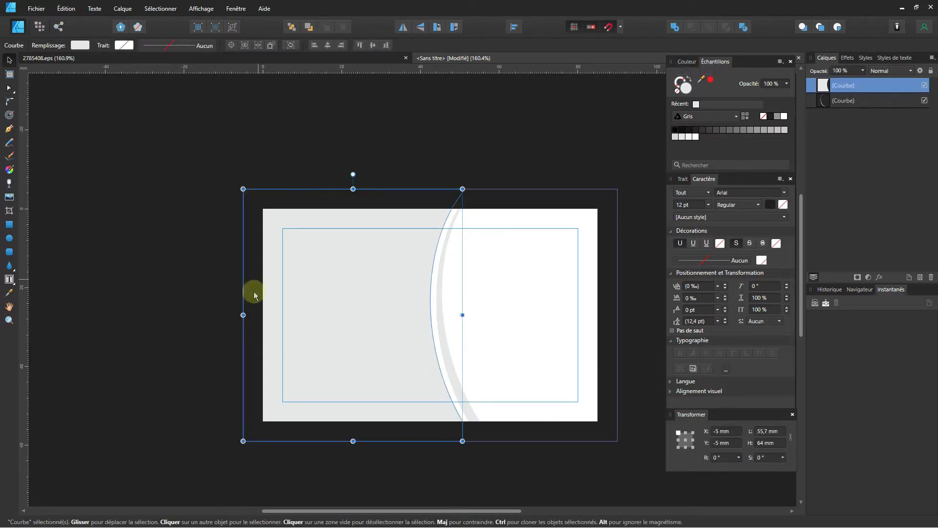
{"action": "left_click", "coordinate": [696, 130]}
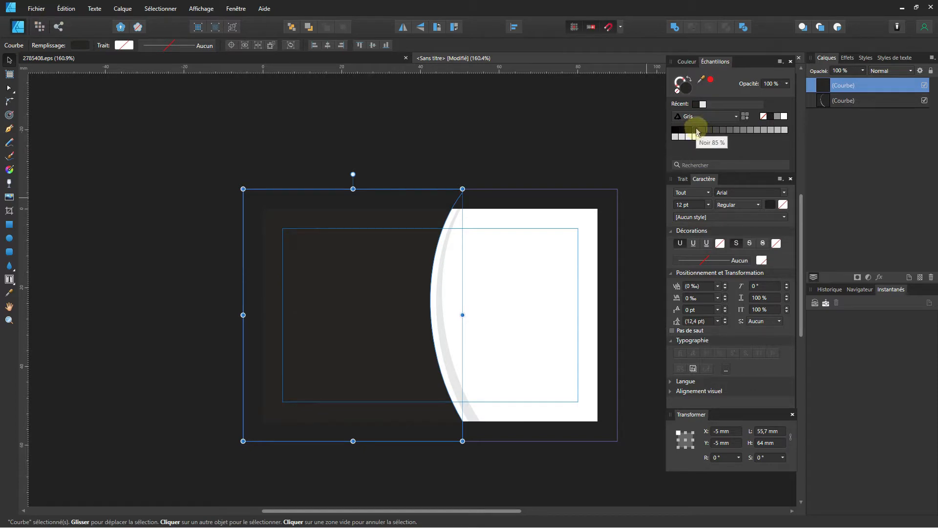
{"action": "left_click", "coordinate": [441, 329]}
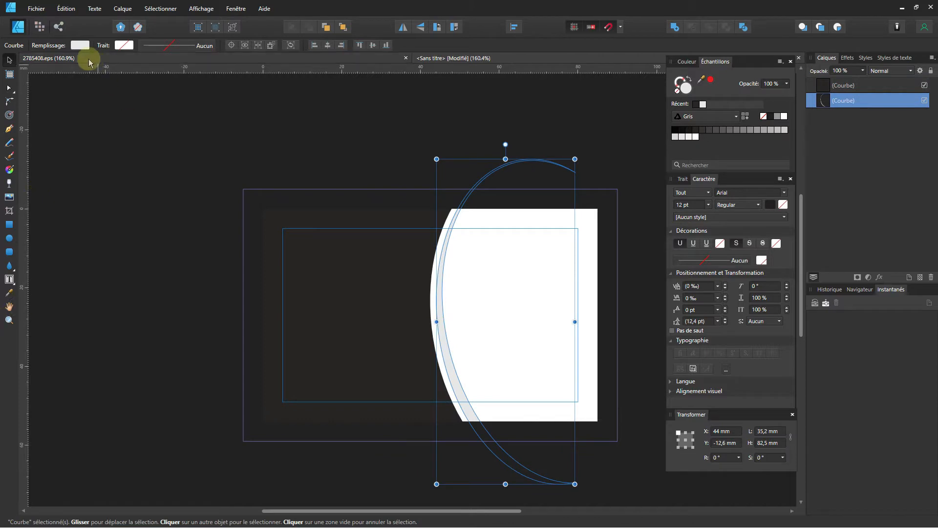
{"action": "left_click", "coordinate": [9, 170]}
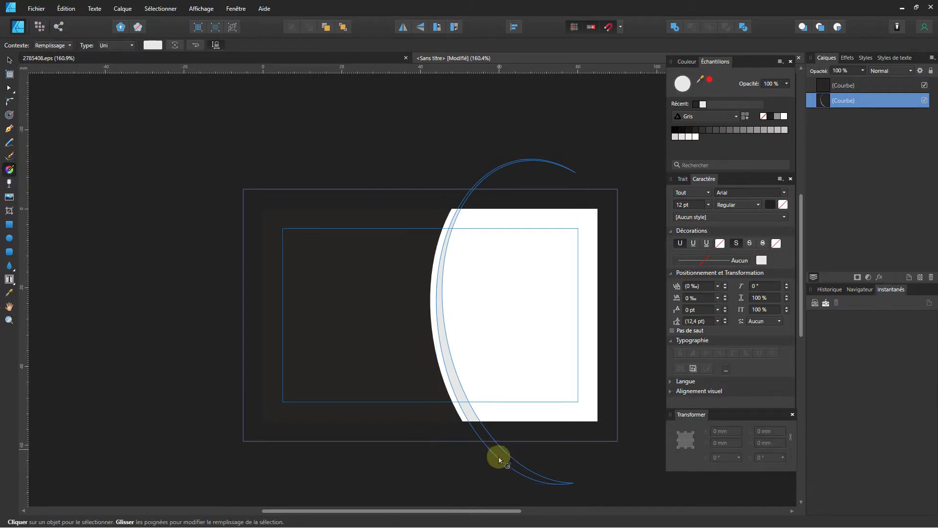
{"action": "left_click_drag", "start_coordinate": [485, 477], "coordinate": [490, 167]}
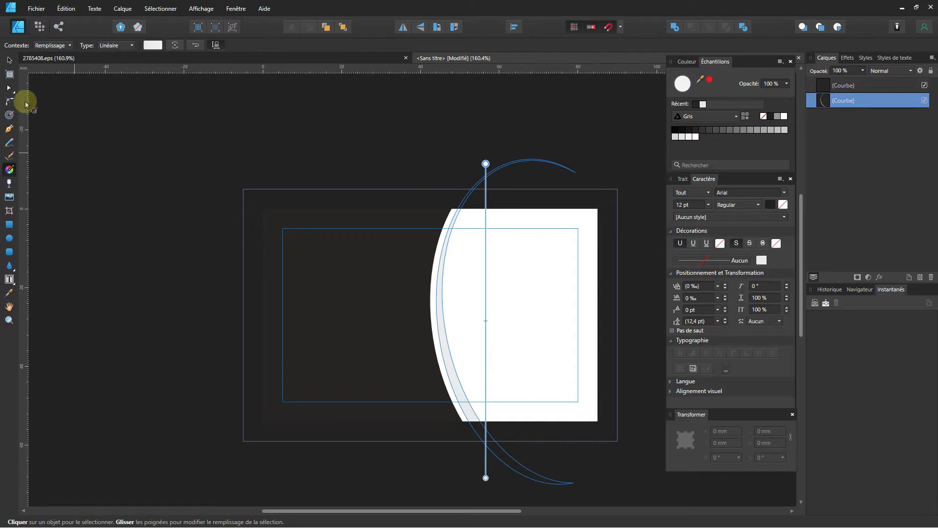
Realign the crescent's gradient line and move its bottom end point upward.
{"action": "left_click", "coordinate": [10, 61]}
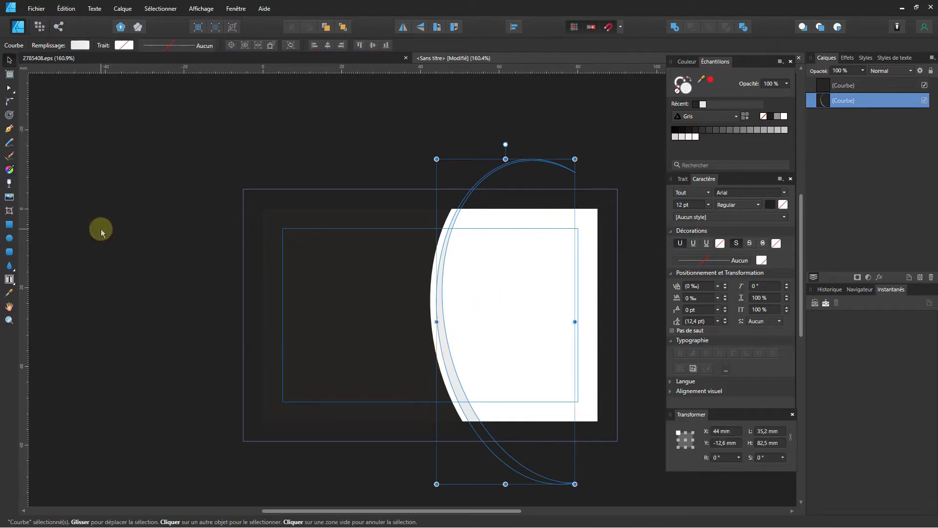
{"action": "left_click", "coordinate": [9, 169]}
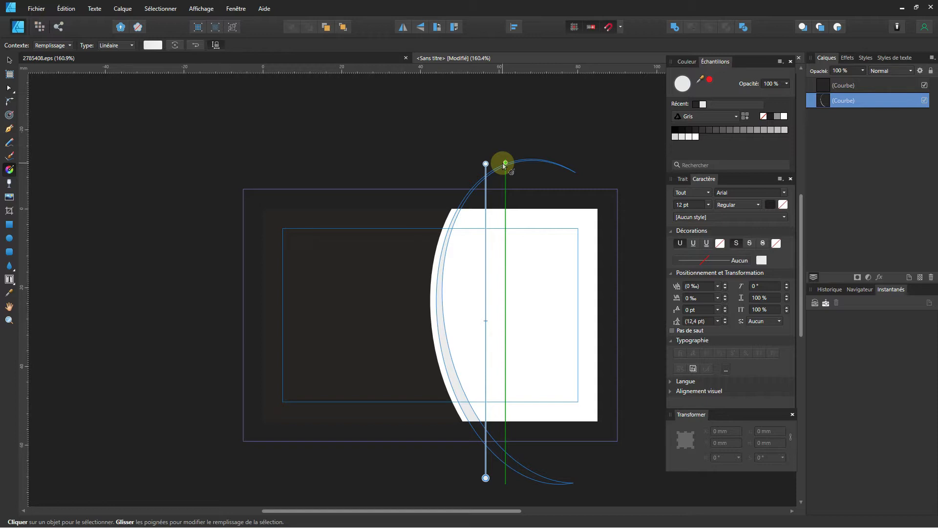
{"action": "left_click_drag", "start_coordinate": [504, 166], "coordinate": [486, 163]}
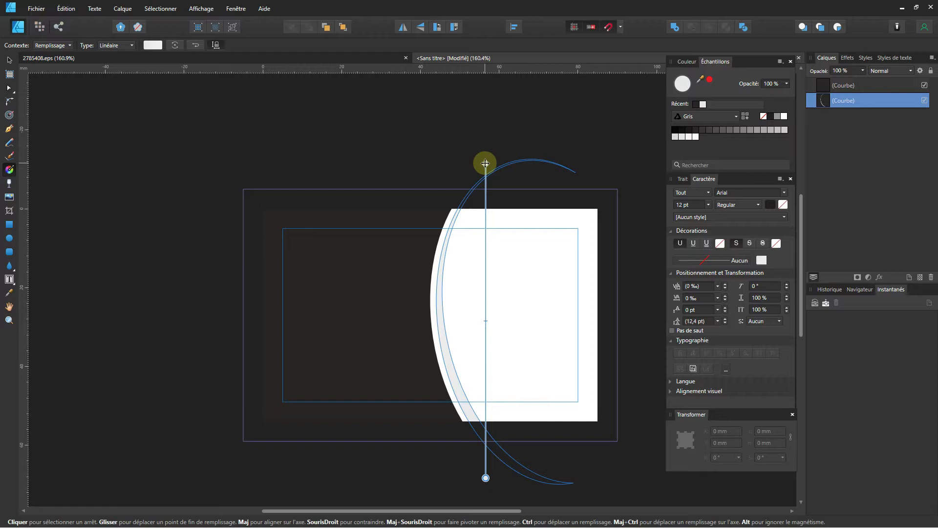
{"action": "left_click", "coordinate": [485, 163]}
{"action": "left_click_drag", "start_coordinate": [485, 478], "coordinate": [486, 450]}
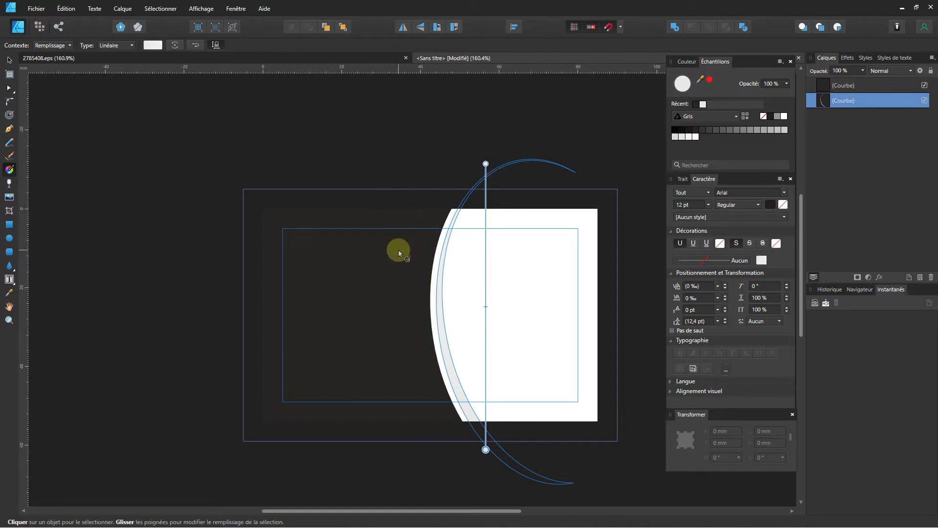
Set the gradient's left stop to dark green, CMYK 100/0/92/45.
{"action": "left_click", "coordinate": [154, 45]}
{"action": "left_click", "coordinate": [157, 47]}
{"action": "left_click", "coordinate": [157, 47]}
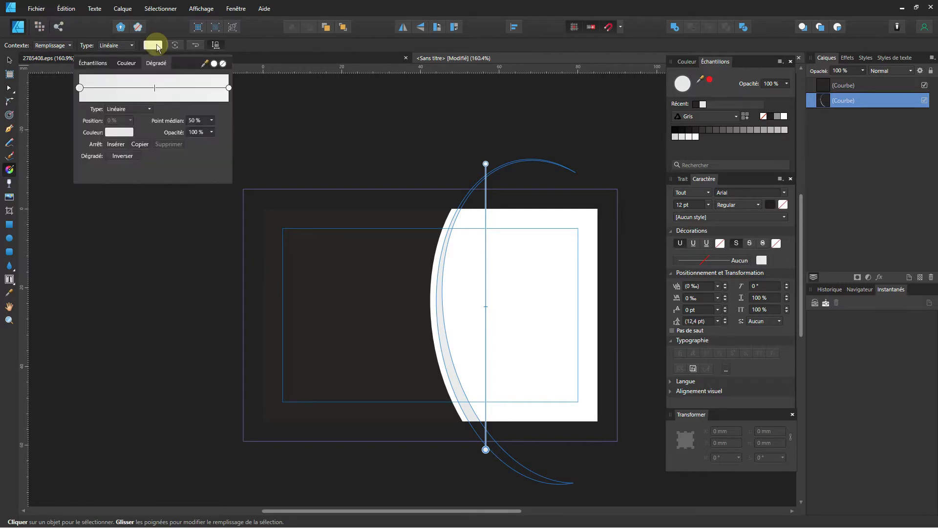
{"action": "left_click", "coordinate": [80, 89]}
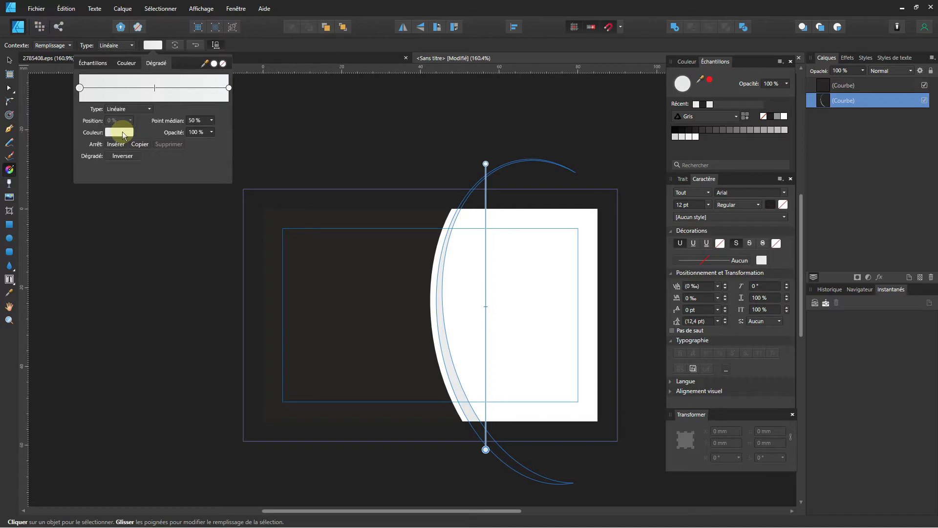
{"action": "left_click", "coordinate": [119, 136]}
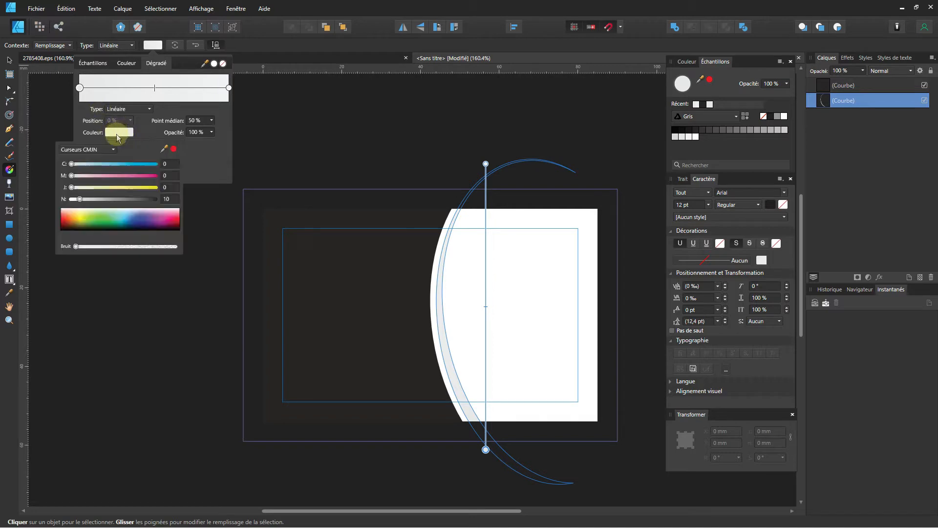
{"action": "left_click_drag", "start_coordinate": [99, 187], "coordinate": [180, 166]}
{"action": "left_click", "coordinate": [109, 164]}
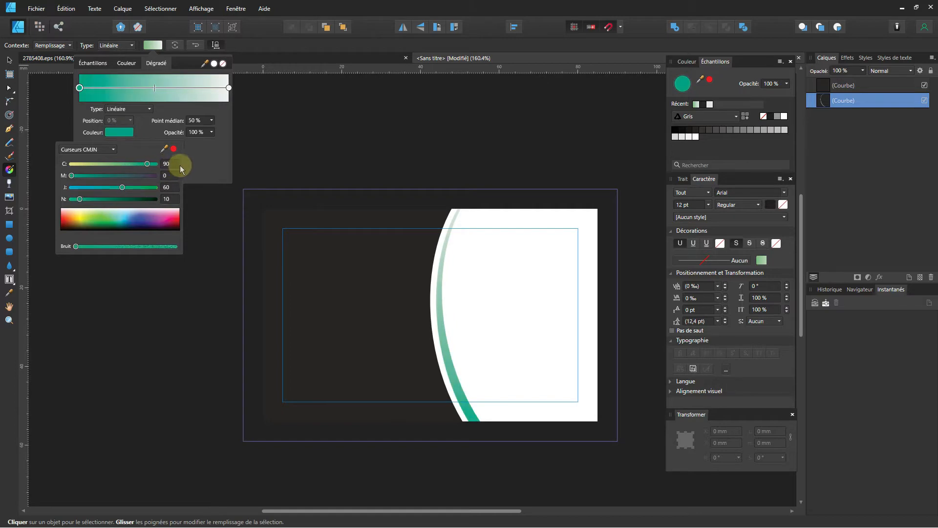
{"action": "left_click", "coordinate": [110, 198]}
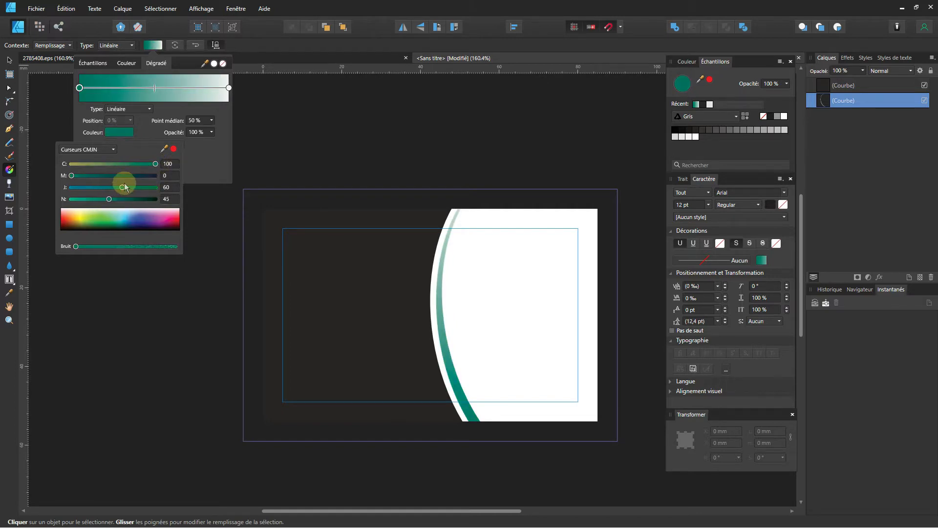
{"action": "left_click_drag", "start_coordinate": [122, 187], "coordinate": [149, 189]}
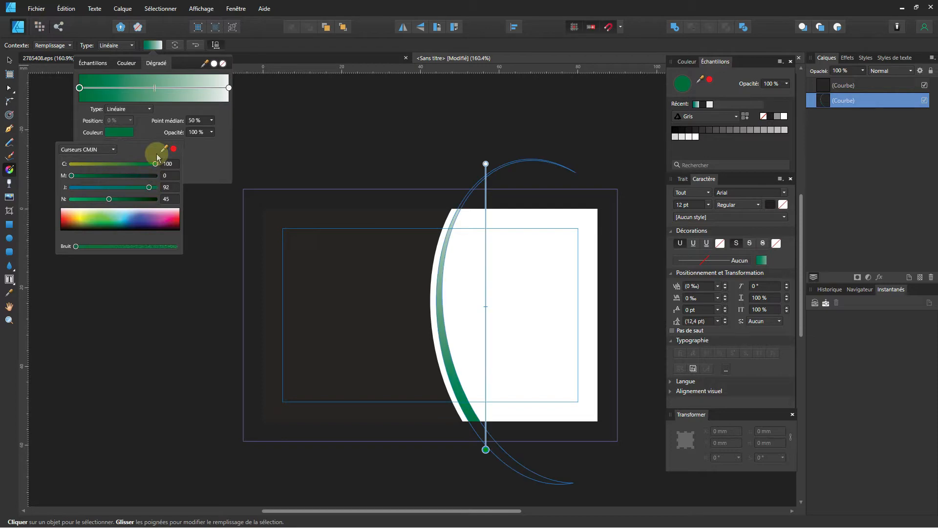
Set the right stop to light green, about CMYK 47/0/65/5, removing the extra middle stop.
{"action": "left_click", "coordinate": [229, 88]}
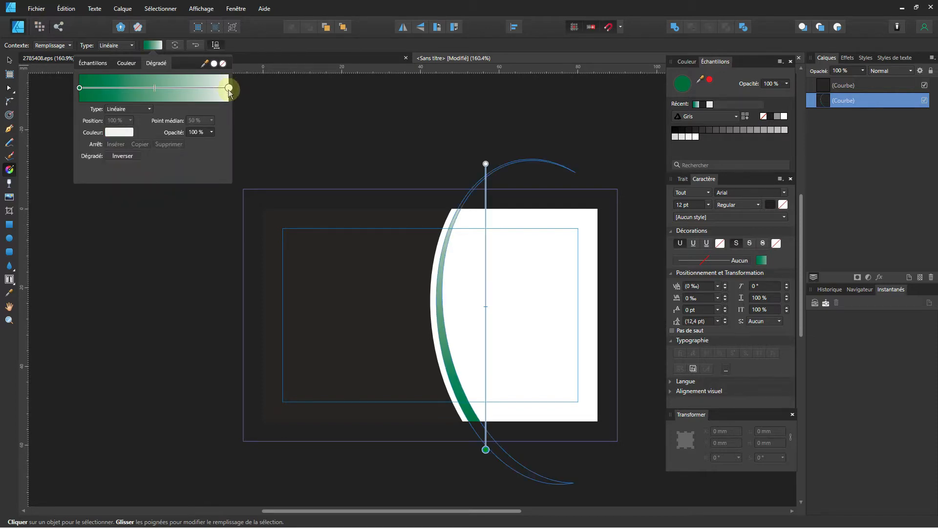
{"action": "left_click", "coordinate": [119, 133]}
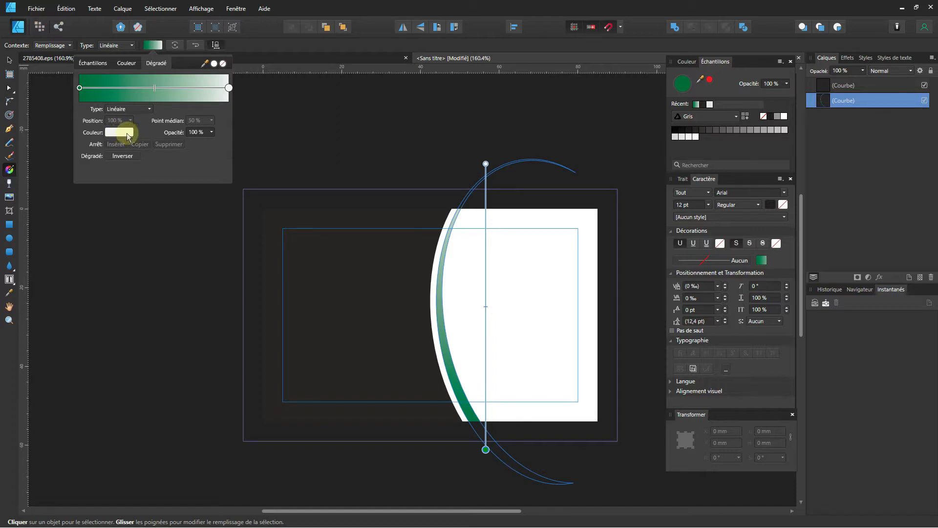
{"action": "left_click", "coordinate": [119, 136]}
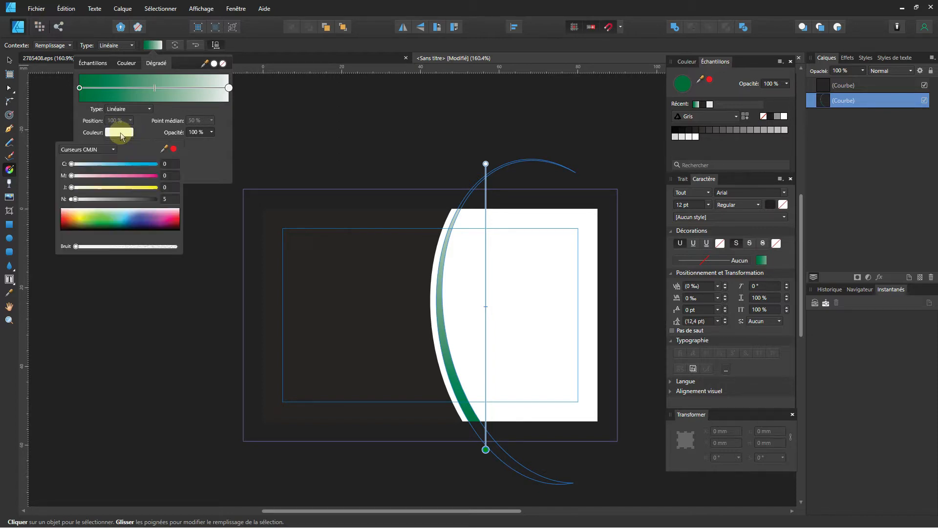
{"action": "left_click", "coordinate": [119, 136]}
{"action": "left_click", "coordinate": [118, 136]}
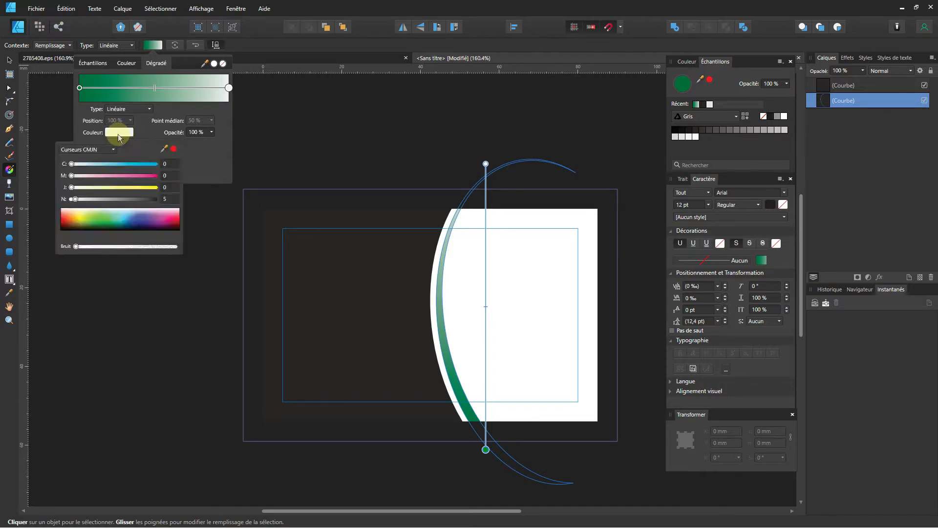
{"action": "left_click", "coordinate": [126, 186]}
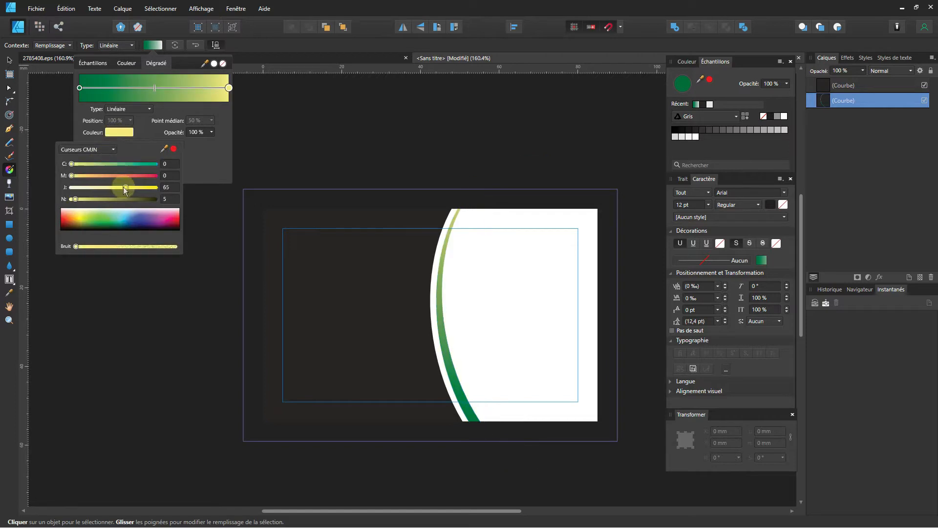
{"action": "left_click", "coordinate": [108, 164]}
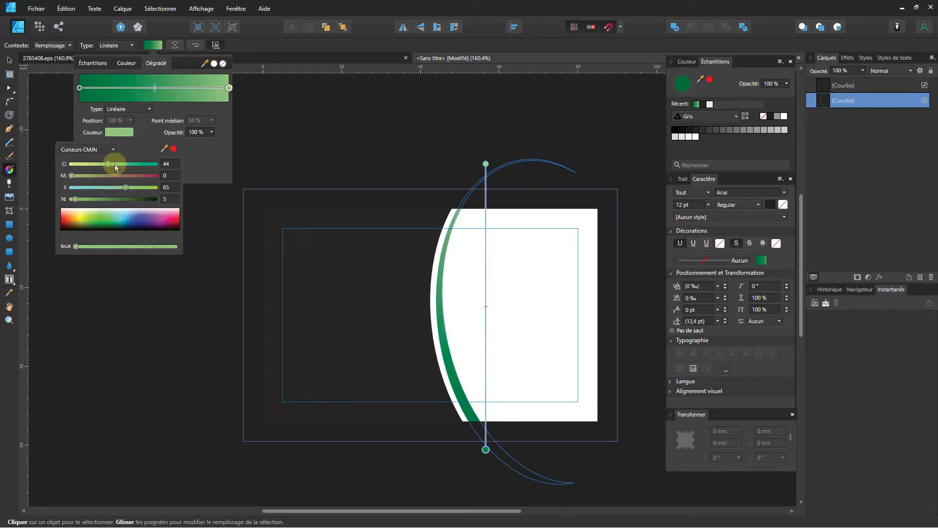
{"action": "left_click_drag", "start_coordinate": [116, 164], "coordinate": [111, 164]}
{"action": "mouse_move", "coordinate": [155, 89]}
{"action": "left_mouse_down"}
{"action": "mouse_move", "coordinate": [138, 90]}
{"action": "mouse_move", "coordinate": [168, 89]}
{"action": "mouse_move", "coordinate": [132, 92]}
{"action": "mouse_move", "coordinate": [183, 93]}
{"action": "mouse_move", "coordinate": [130, 92]}
{"action": "left_mouse_up"}
{"action": "left_click", "coordinate": [169, 143]}
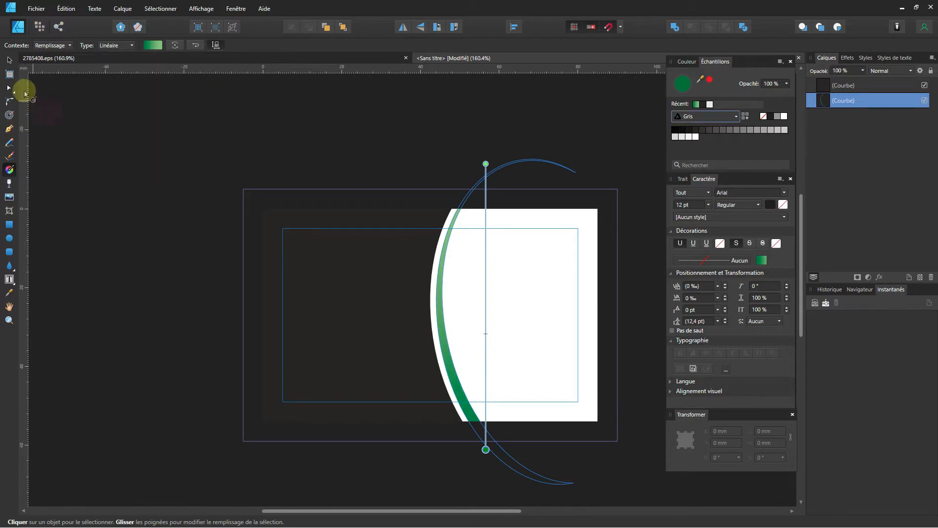
Draw a green teardrop on the card's right side with the Teardrop tool.
{"action": "left_click", "coordinate": [9, 63]}
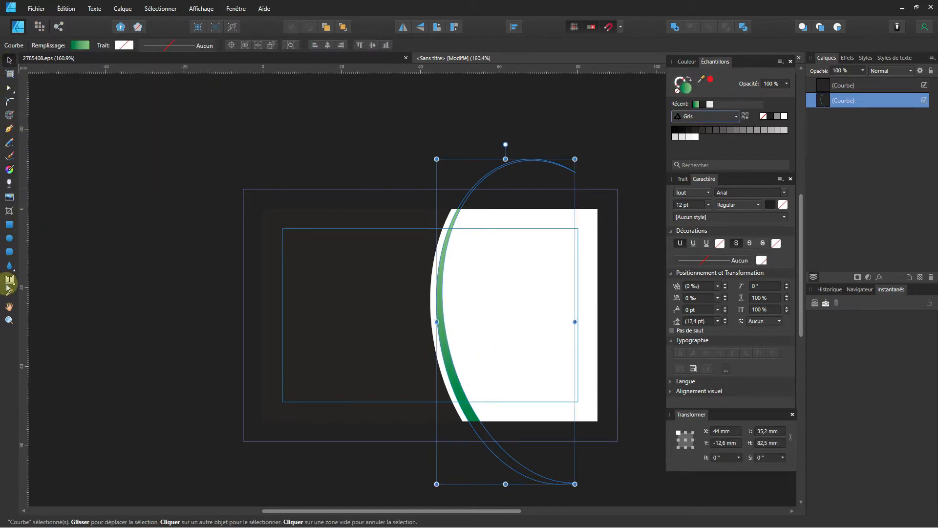
{"action": "left_click", "coordinate": [9, 265]}
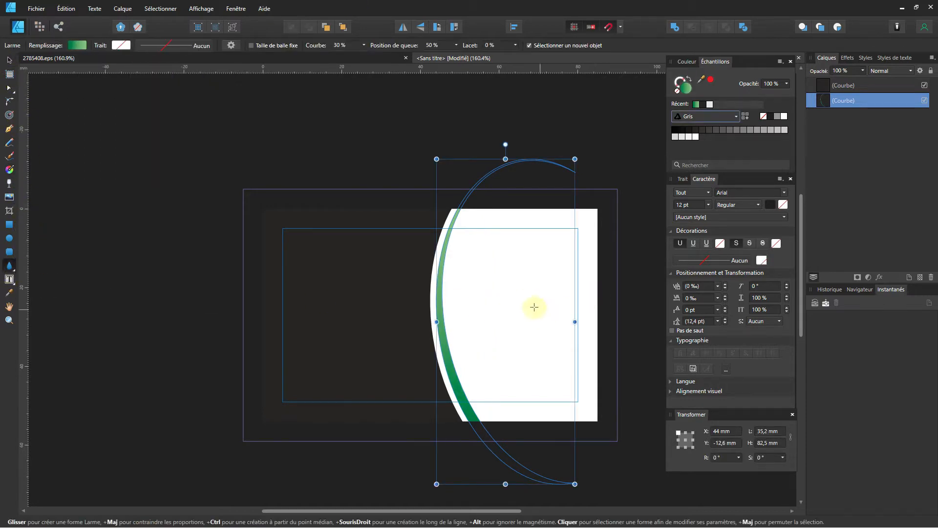
{"action": "left_click_drag", "start_coordinate": [530, 304], "coordinate": [589, 372]}
{"action": "left_click", "coordinate": [9, 267]}
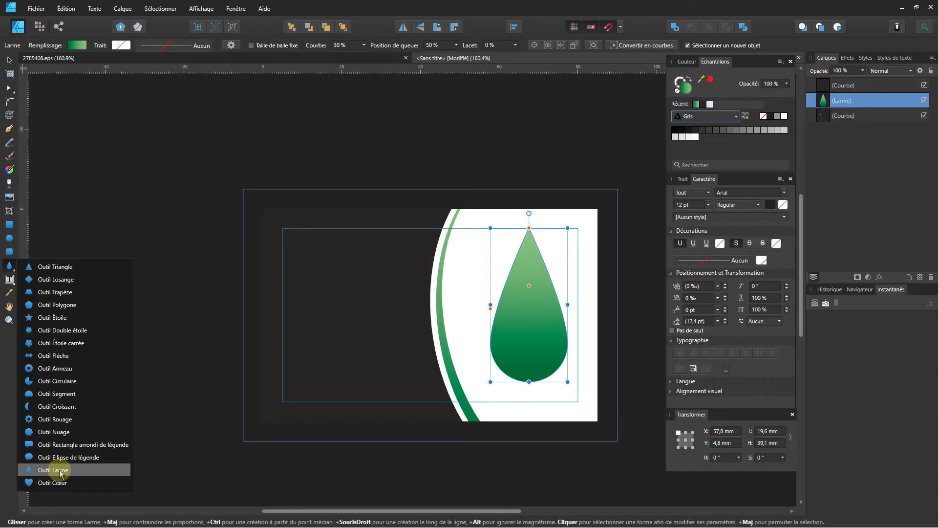
{"action": "left_click", "coordinate": [59, 471]}
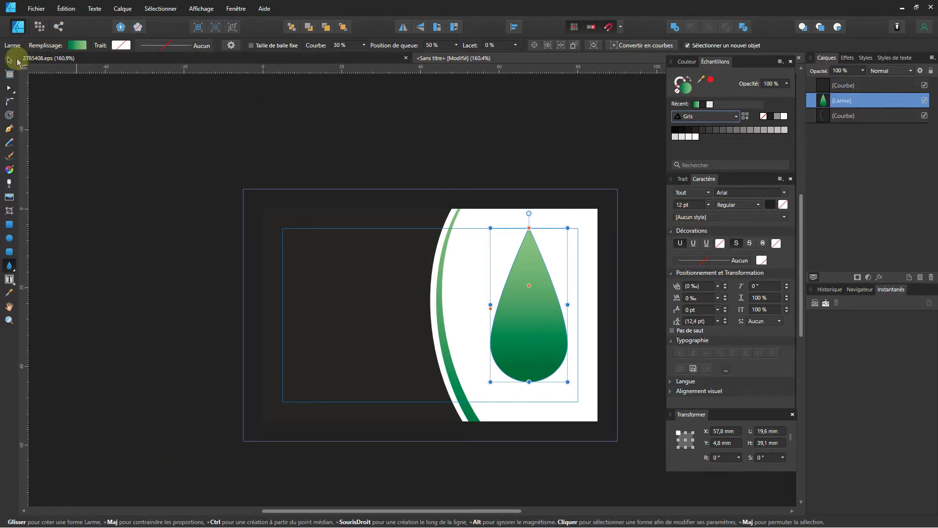
Rotate the teardrop 180° to point down, resize it to 22.3 × 31.3 mm and position it.
{"action": "left_click", "coordinate": [10, 62]}
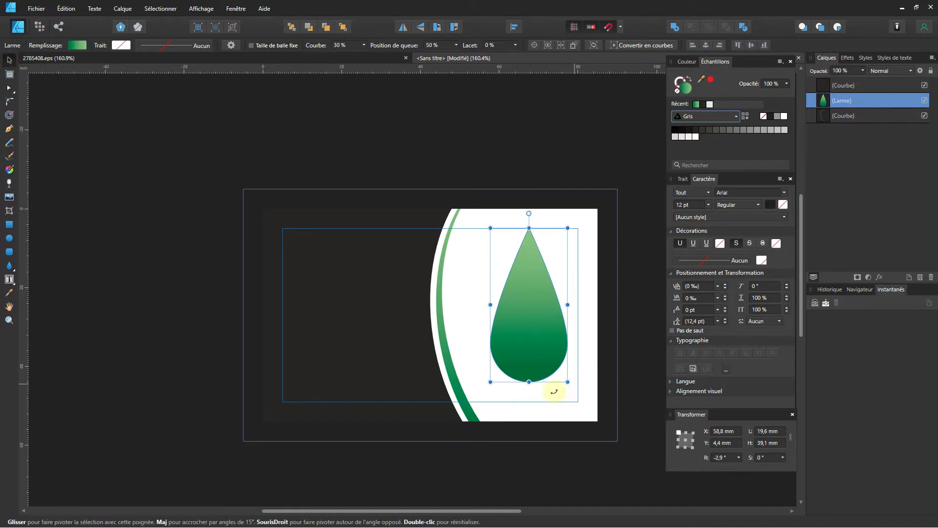
{"action": "left_click_drag", "start_coordinate": [555, 391], "coordinate": [503, 219]}
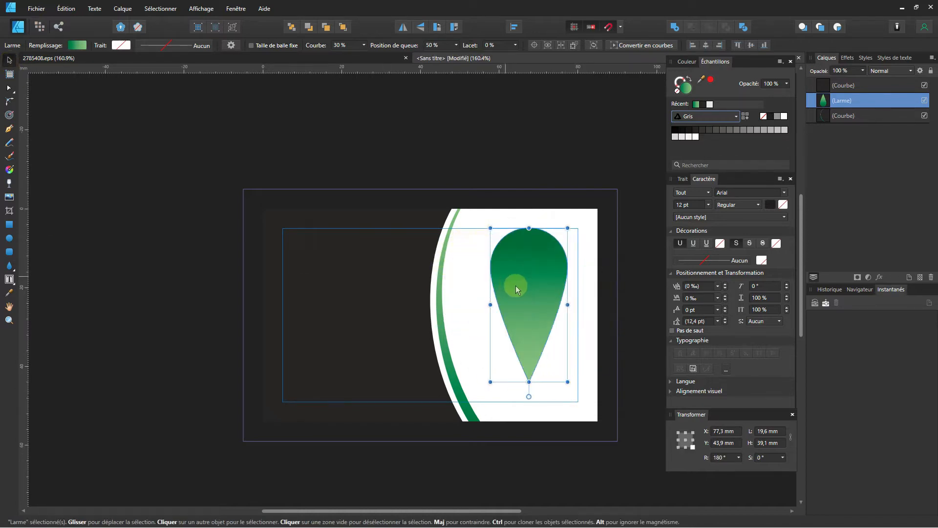
{"action": "left_click_drag", "start_coordinate": [516, 285], "coordinate": [508, 296]}
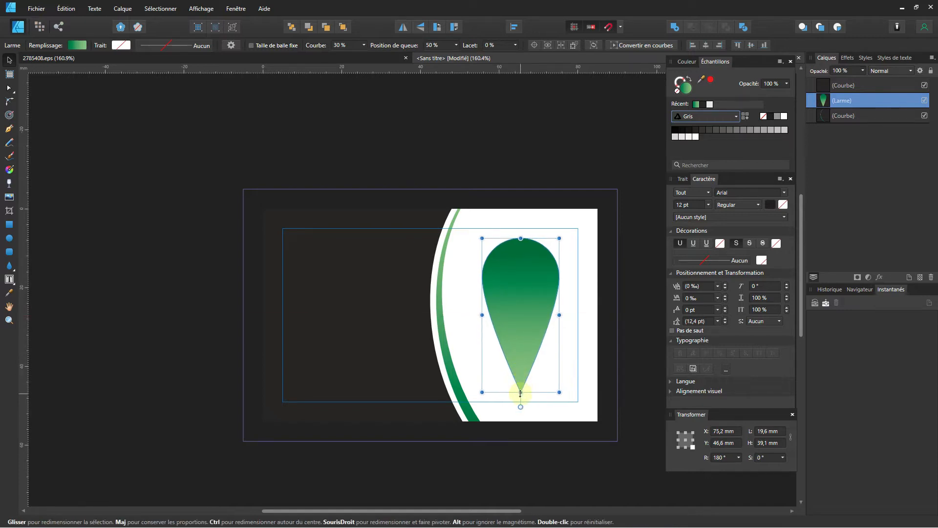
{"action": "left_click_drag", "start_coordinate": [520, 392], "coordinate": [521, 346]}
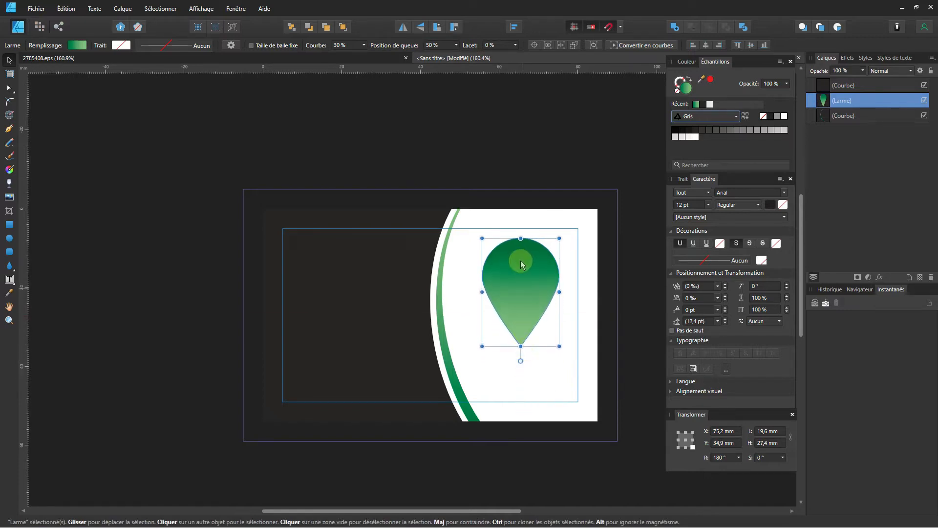
{"action": "left_click_drag", "start_coordinate": [521, 265], "coordinate": [521, 294]}
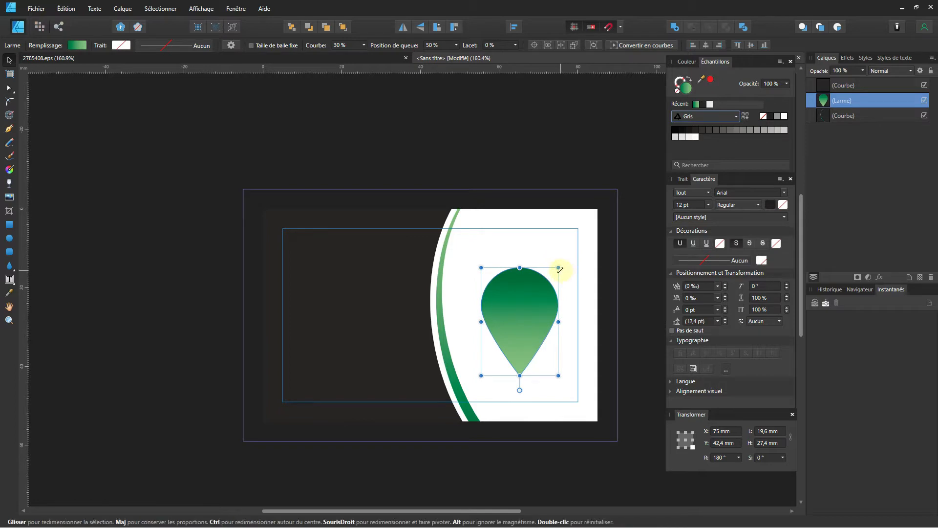
{"action": "mouse_move", "coordinate": [559, 270]}
{"action": "left_mouse_down"}
{"action": "mouse_move", "coordinate": [560, 253]}
{"action": "mouse_move", "coordinate": [572, 254]}
{"action": "mouse_move", "coordinate": [564, 253]}
{"action": "left_mouse_up"}
{"action": "left_click_drag", "start_coordinate": [538, 292], "coordinate": [533, 290]}
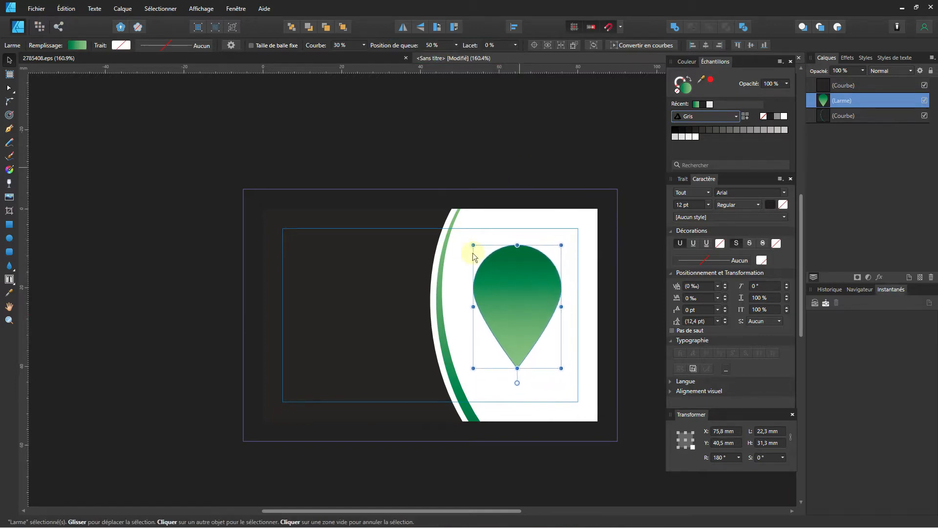
Draw a 19.7 mm circle over the teardrop's top, duplicate it, and add the teardrop to the selection.
{"action": "left_click", "coordinate": [8, 238]}
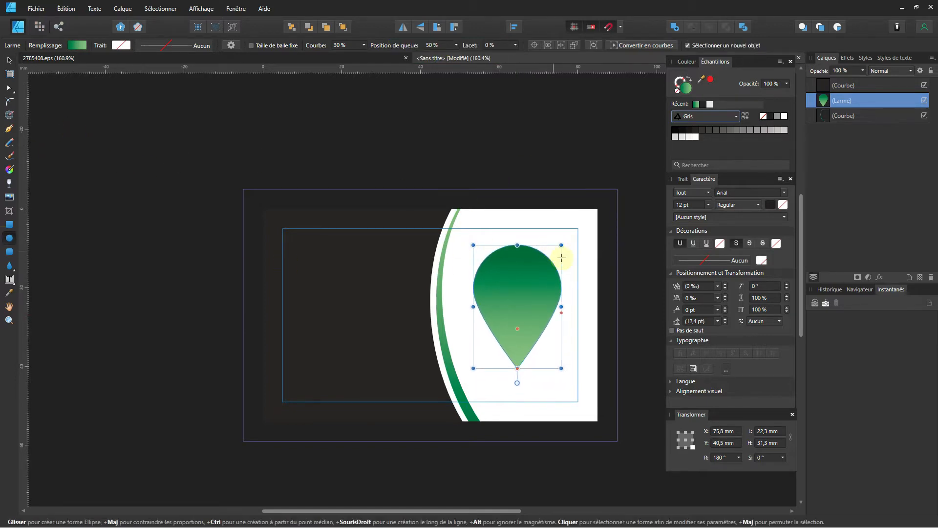
{"action": "left_click_drag", "start_coordinate": [523, 285], "coordinate": [564, 307]}
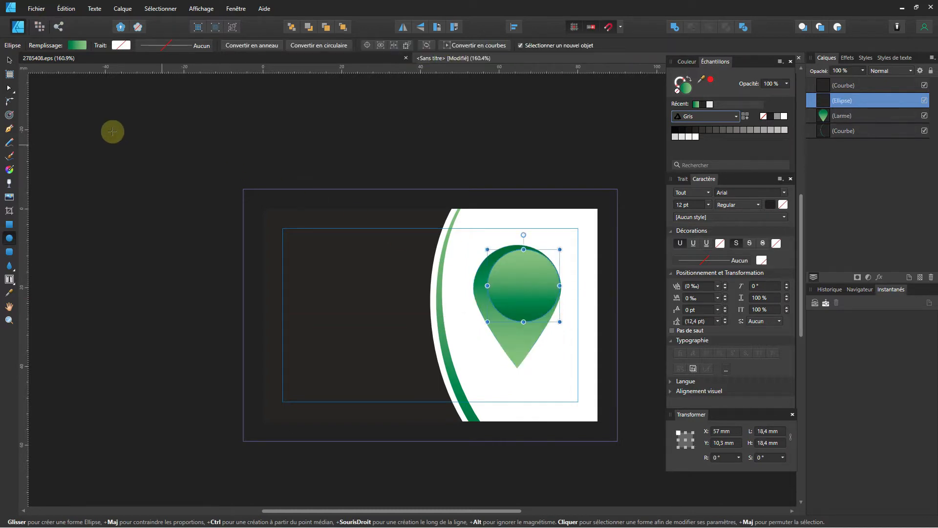
{"action": "left_click", "coordinate": [9, 60]}
{"action": "left_click", "coordinate": [528, 286]}
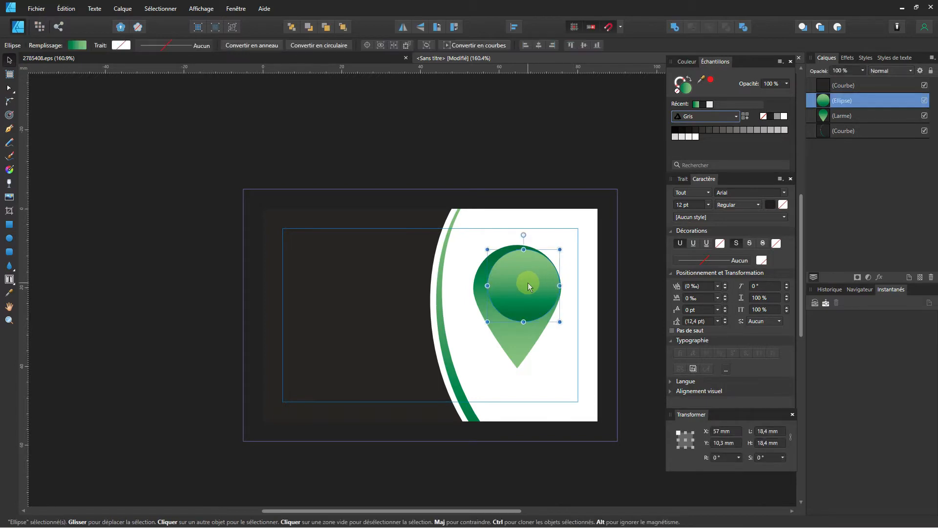
{"action": "left_click_drag", "start_coordinate": [488, 321], "coordinate": [482, 326]}
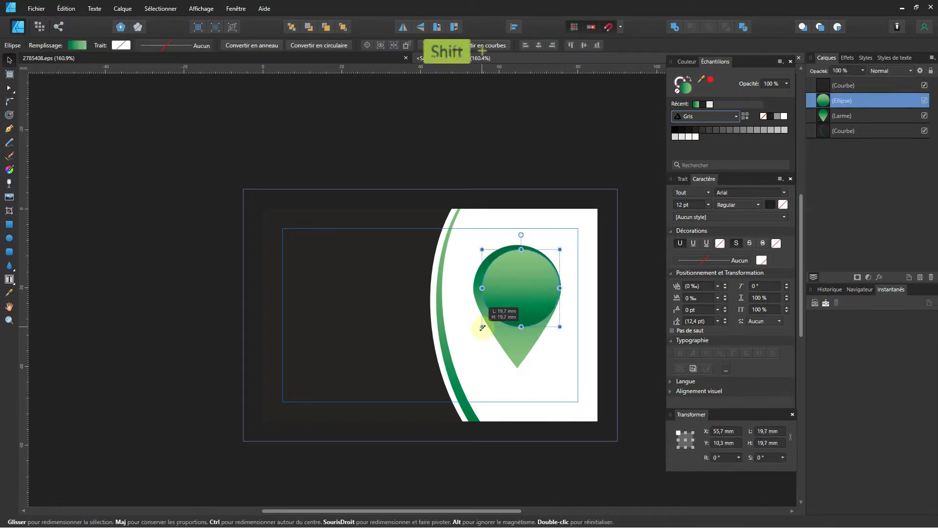
{"action": "key", "text": "ctrl"}
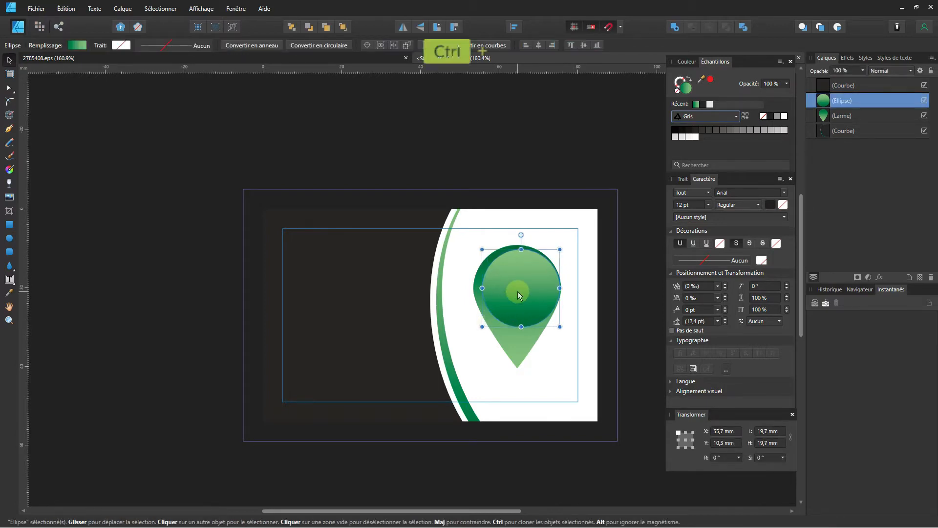
{"action": "key", "text": "ctrl+j"}
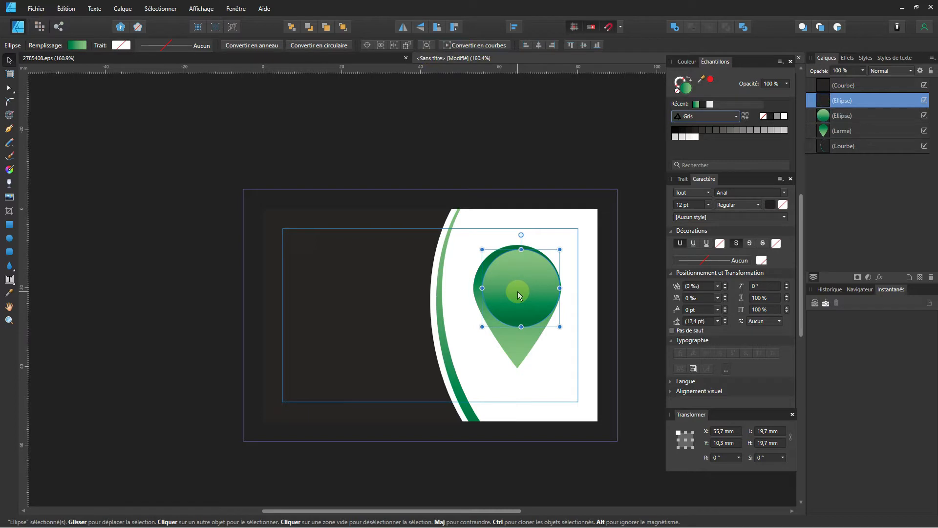
{"action": "left_click", "coordinate": [521, 343], "text": "shift"}
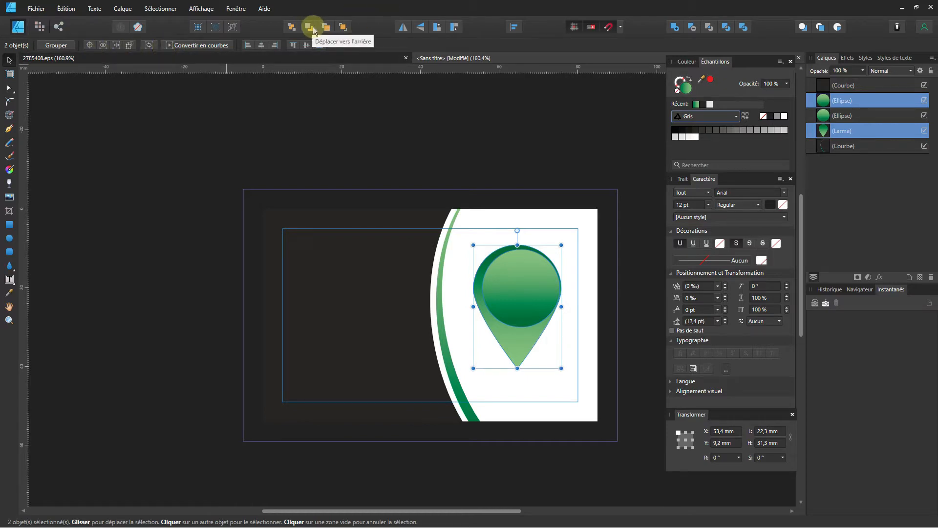
Convert the circle and teardrop to curves and subtract the circle to hollow the pin's head.
{"action": "left_click", "coordinate": [198, 45]}
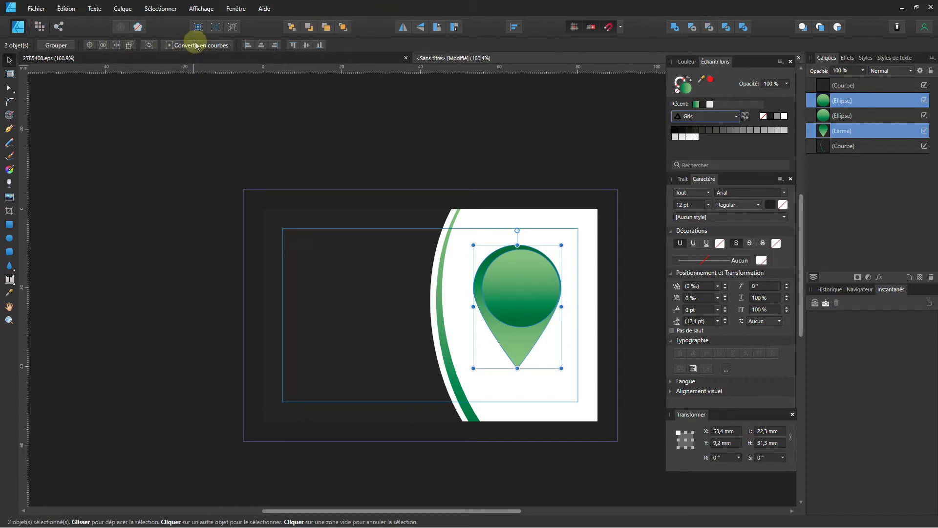
{"action": "left_click", "coordinate": [693, 27]}
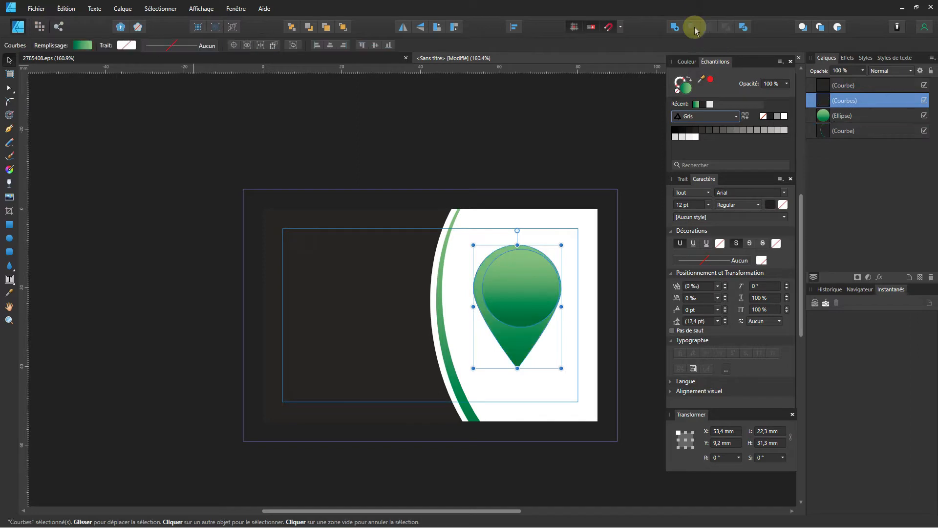
{"action": "left_click", "coordinate": [576, 132]}
{"action": "left_click", "coordinate": [531, 289]}
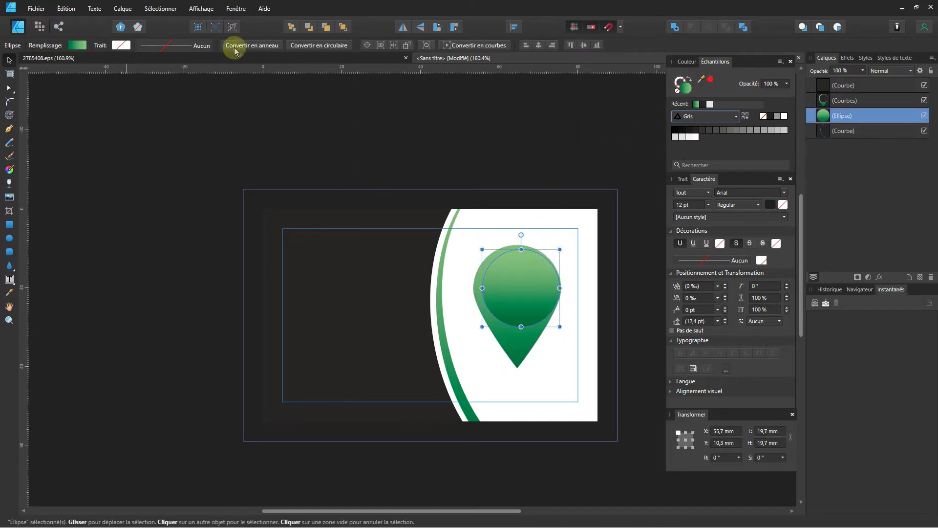
Shrink the remaining circle to 18.4 mm and subtract the circles into a thin crescent swoosh.
{"action": "left_click", "coordinate": [487, 46]}
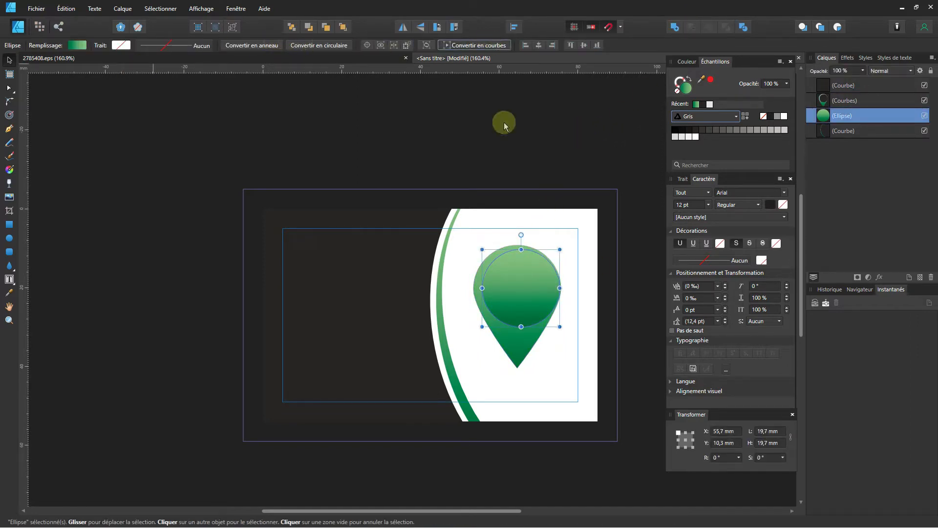
{"action": "left_click_drag", "start_coordinate": [560, 249], "coordinate": [535, 290]}
{"action": "left_click", "coordinate": [544, 266], "text": "shift"}
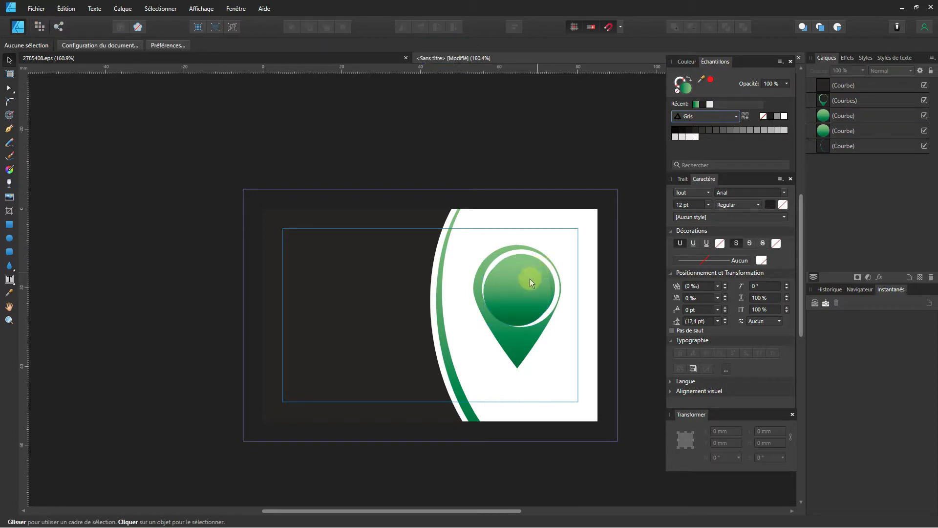
{"action": "left_click", "coordinate": [529, 278]}
{"action": "left_click", "coordinate": [543, 262], "text": "shift"}
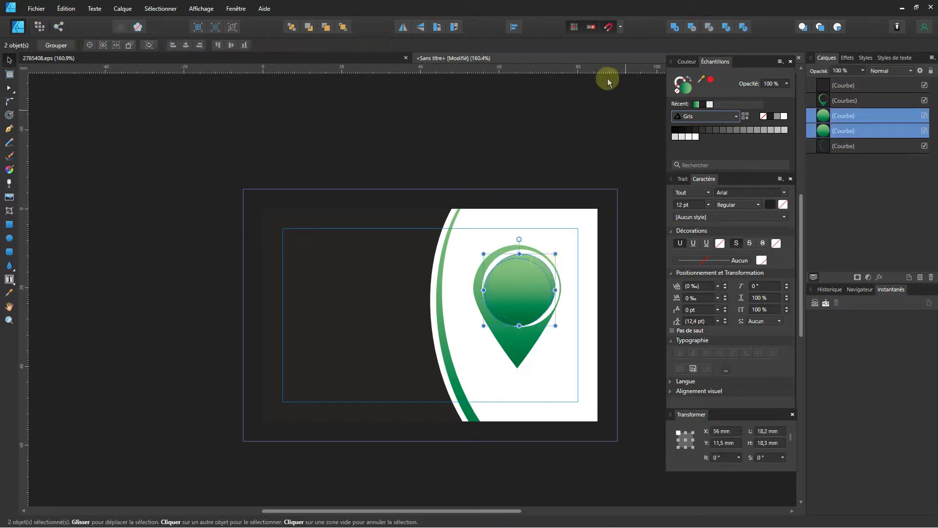
{"action": "left_click", "coordinate": [693, 29]}
{"action": "left_click", "coordinate": [533, 249]}
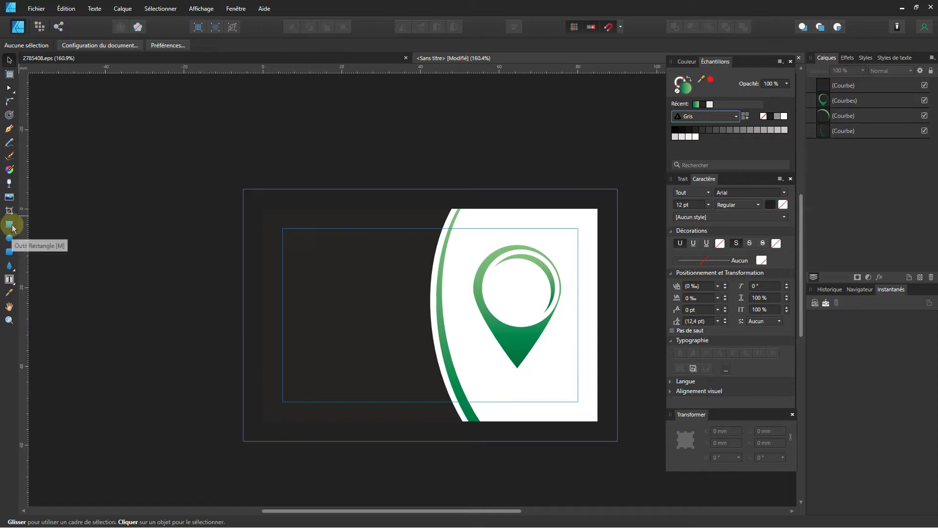
Draw a slim 3.8 × 12.4 mm rounded rectangle upright in the pin's circular opening.
{"action": "left_click", "coordinate": [9, 252]}
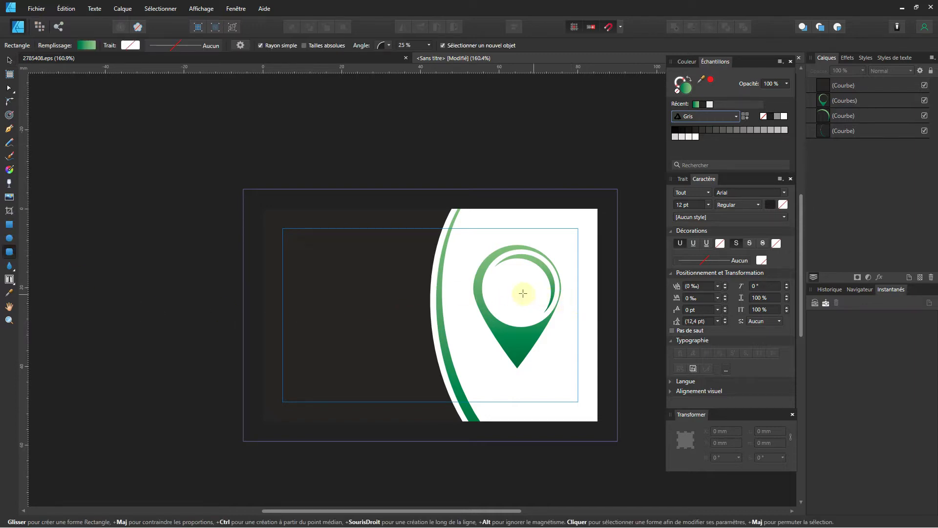
{"action": "left_click_drag", "start_coordinate": [516, 289], "coordinate": [525, 312]}
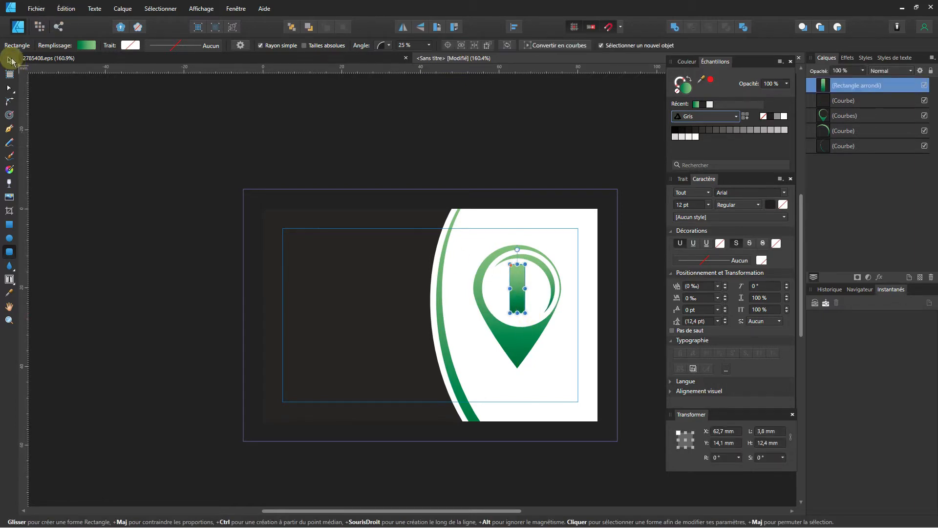
{"action": "left_click", "coordinate": [9, 59]}
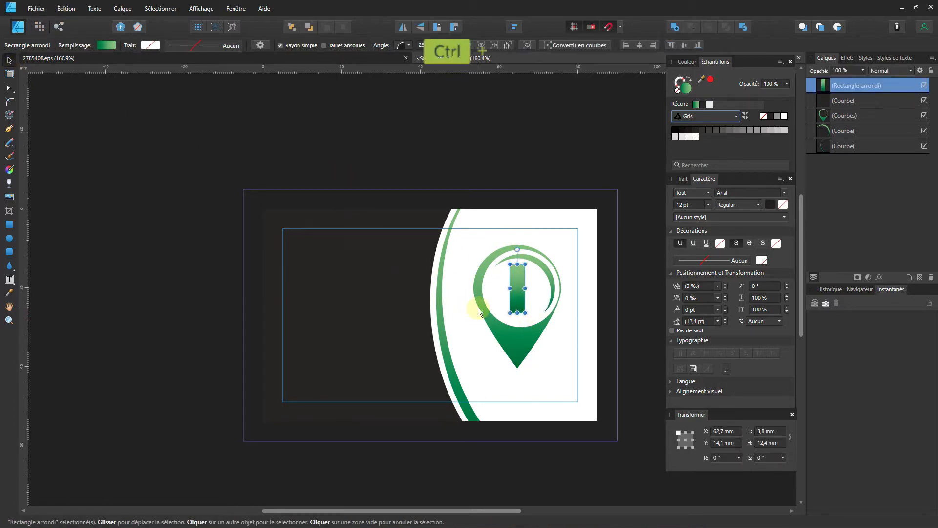
Duplicate the rounded bar, rotate the copy 90°, and merge both with Add into a cross.
{"action": "key", "text": "ctrl+j"}
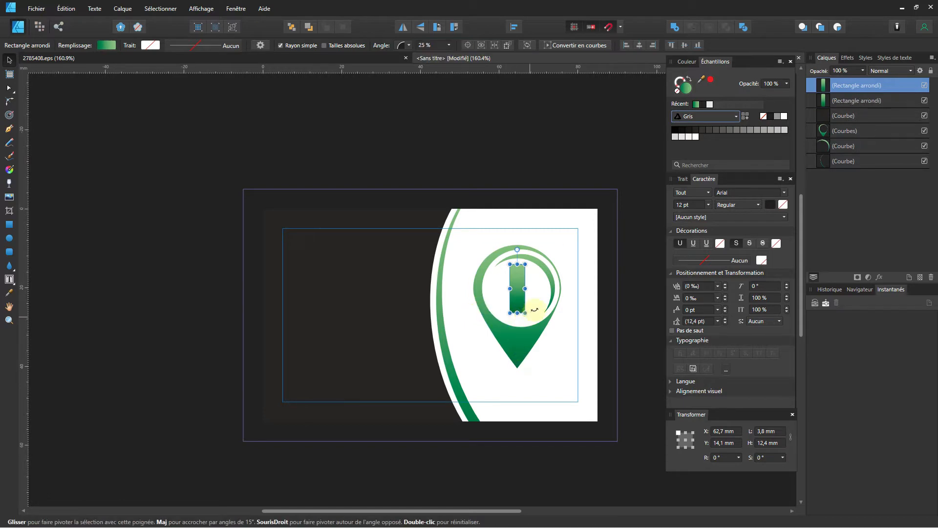
{"action": "left_click_drag", "start_coordinate": [534, 309], "coordinate": [543, 271]}
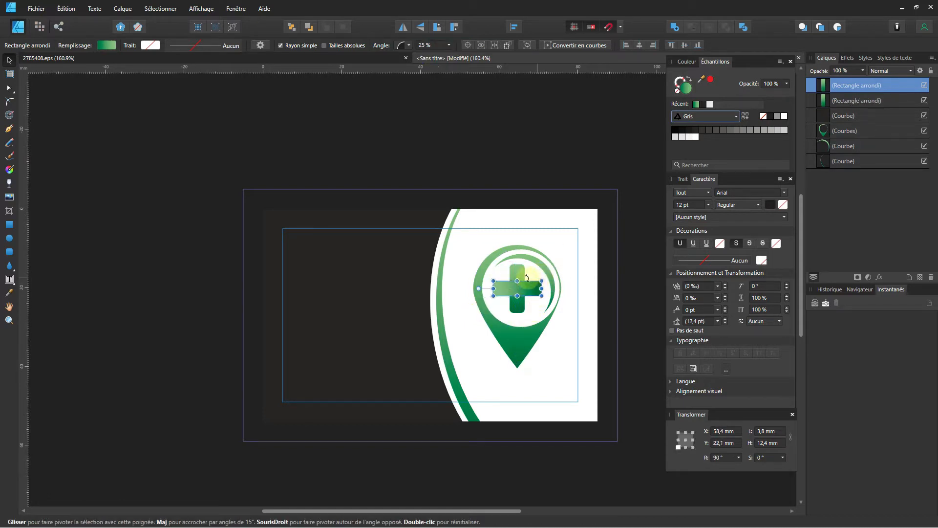
{"action": "left_click", "coordinate": [516, 272], "text": "shift"}
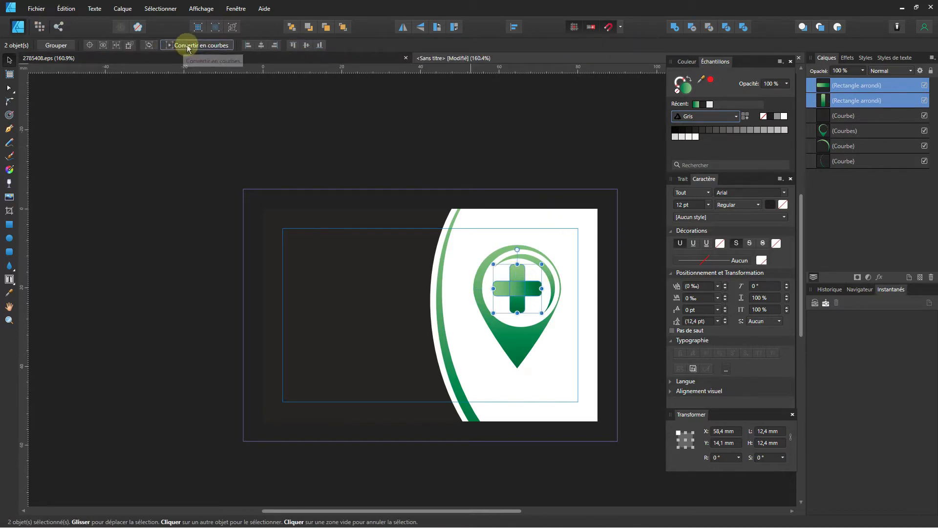
{"action": "left_click", "coordinate": [675, 27]}
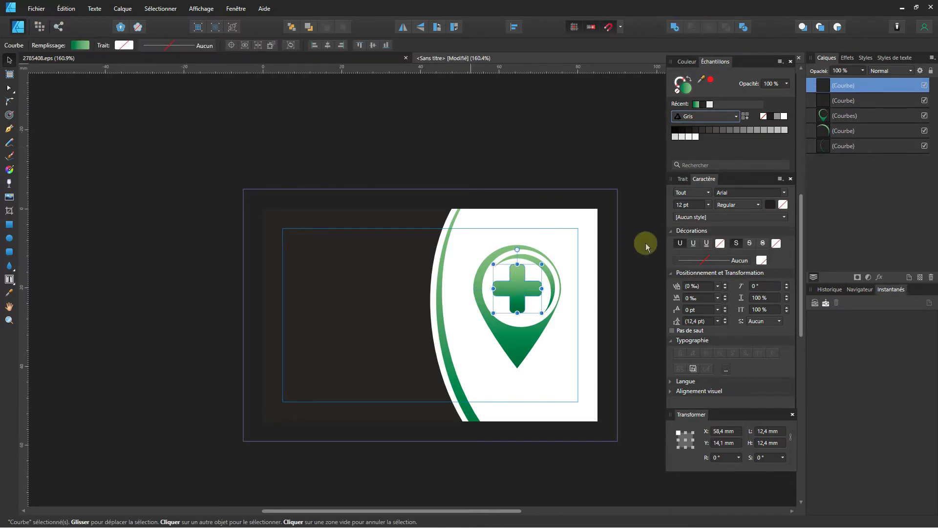
Reposition the merged cross inside the pin's ring and clear the selection.
{"action": "scroll", "coordinate": [526, 297], "scroll_direction": "up", "scroll_amount": 3, "text": "ctrl"}
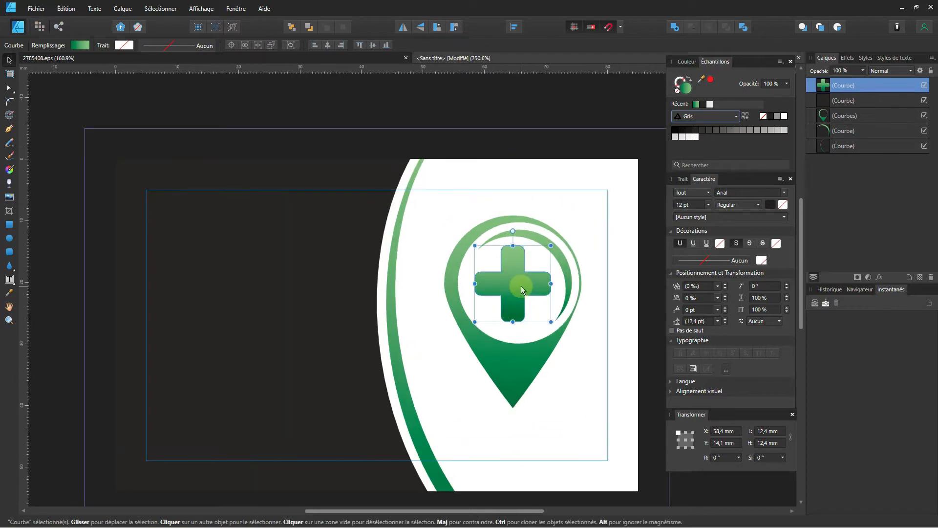
{"action": "left_click_drag", "start_coordinate": [522, 288], "coordinate": [522, 296]}
{"action": "scroll", "coordinate": [522, 295], "scroll_direction": "down", "scroll_amount": 3, "text": "ctrl"}
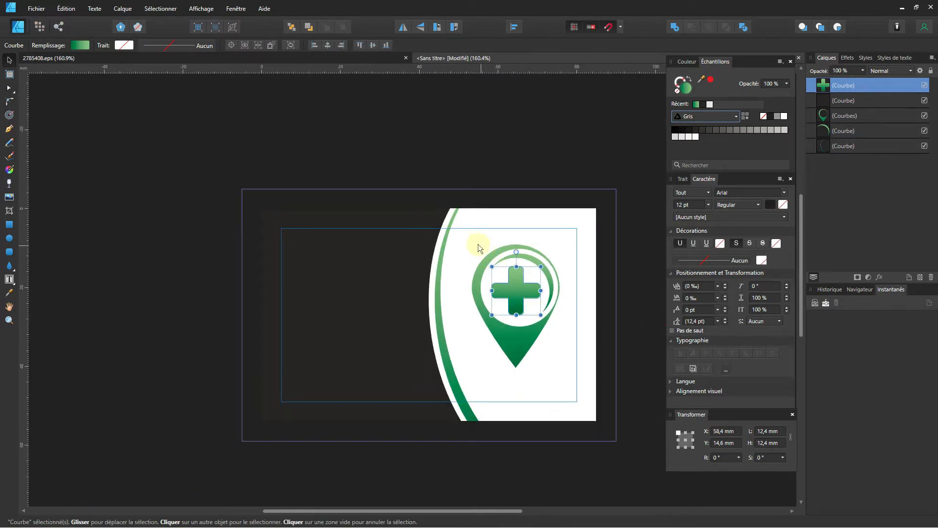
{"action": "left_click_drag", "start_coordinate": [468, 239], "coordinate": [578, 387]}
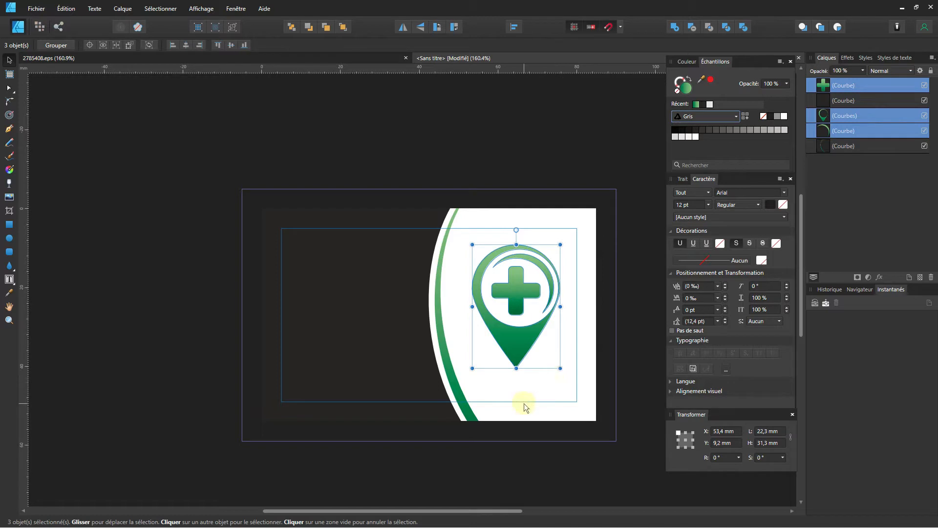
{"action": "left_click", "coordinate": [525, 379]}
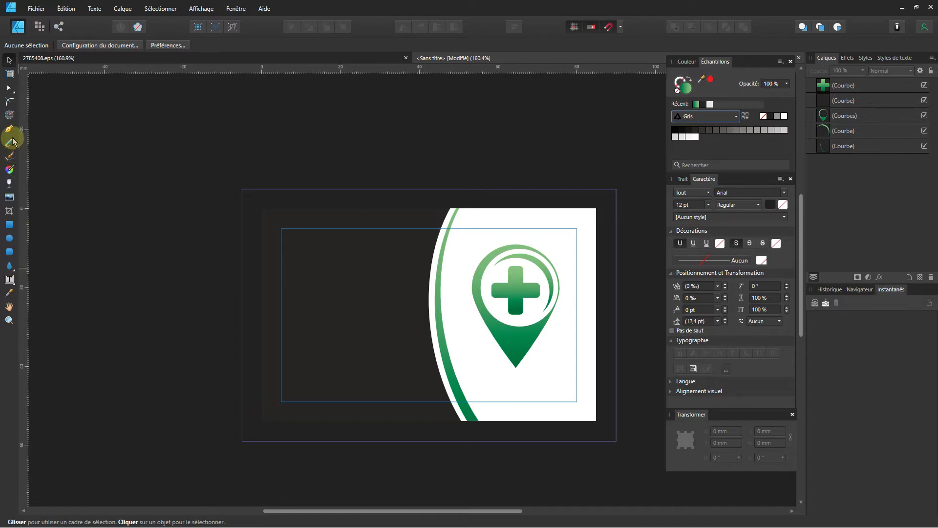
Add the artistic text MEDICALVERT on a line below the pin logo.
{"action": "left_click", "coordinate": [9, 281]}
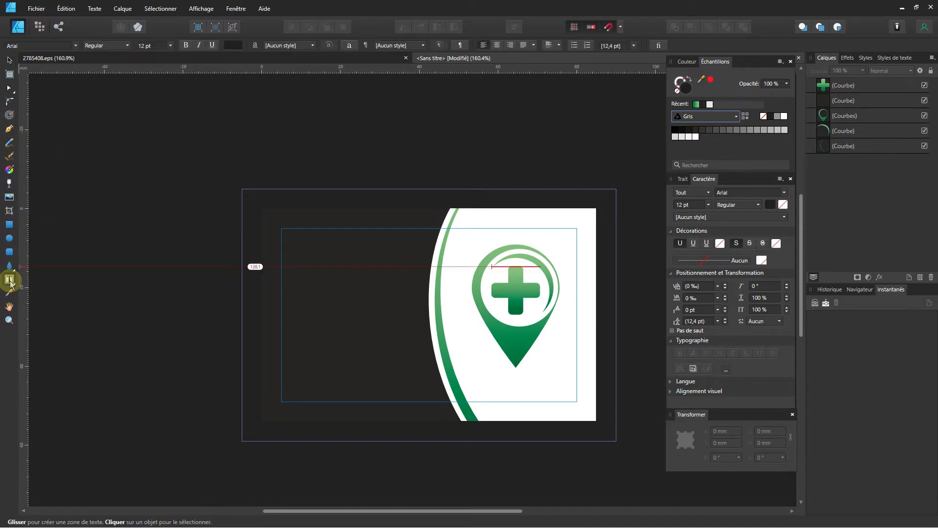
{"action": "left_click", "coordinate": [11, 281]}
{"action": "left_click", "coordinate": [27, 281]}
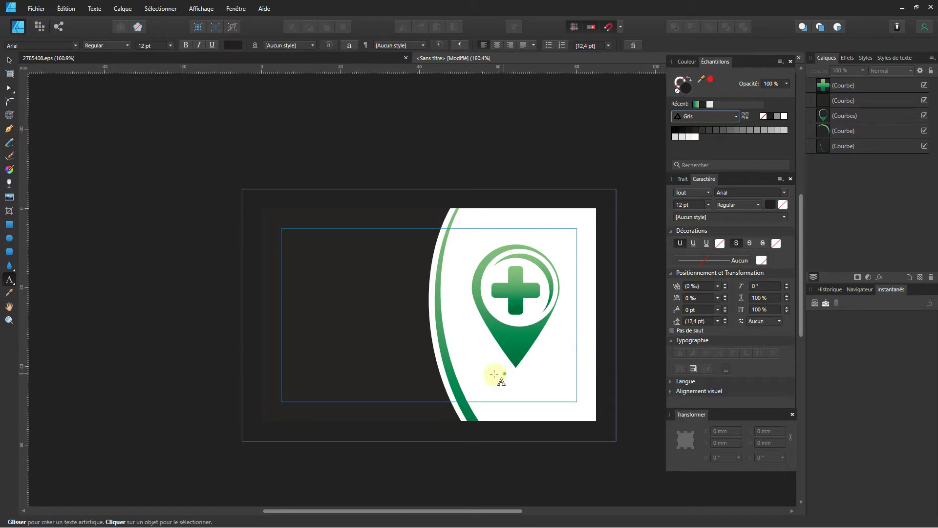
{"action": "left_click_drag", "start_coordinate": [482, 373], "coordinate": [538, 389]}
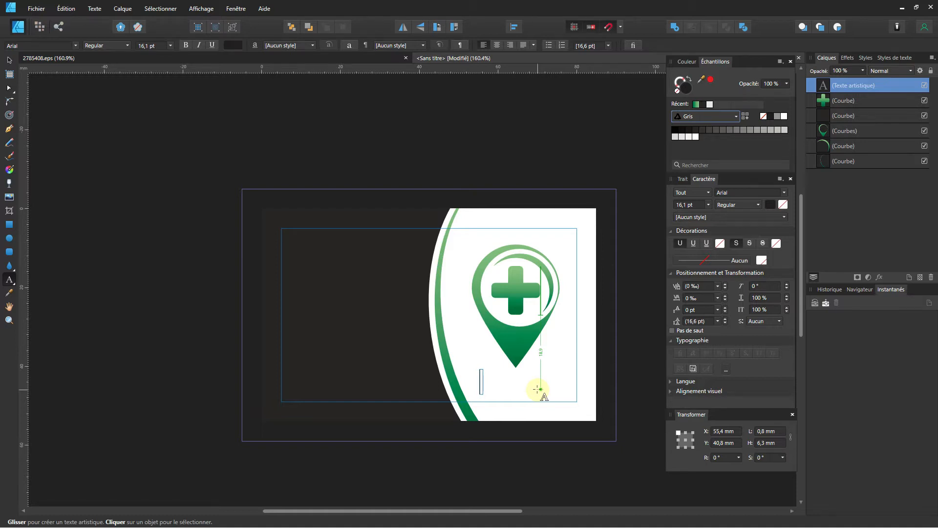
{"action": "key", "text": "alt"}
{"action": "type", "text": "M"}
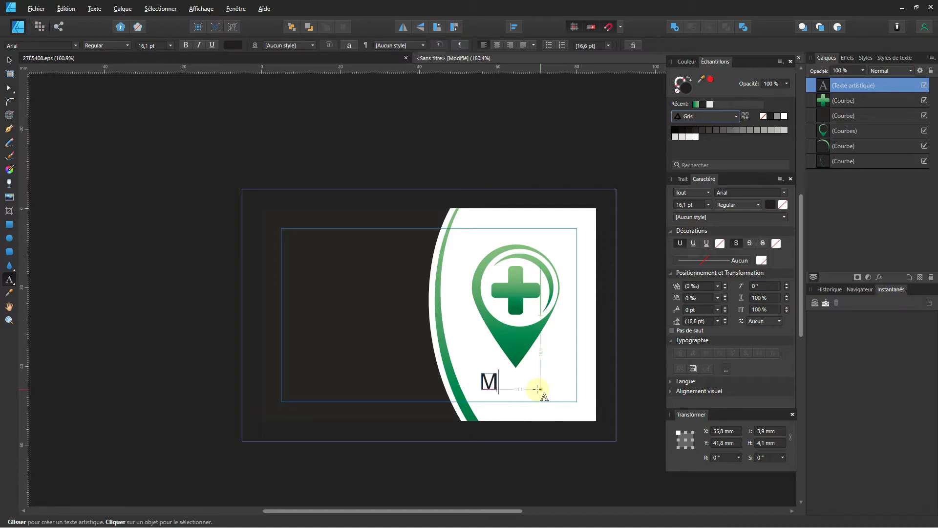
{"action": "type", "text": "EDIC"}
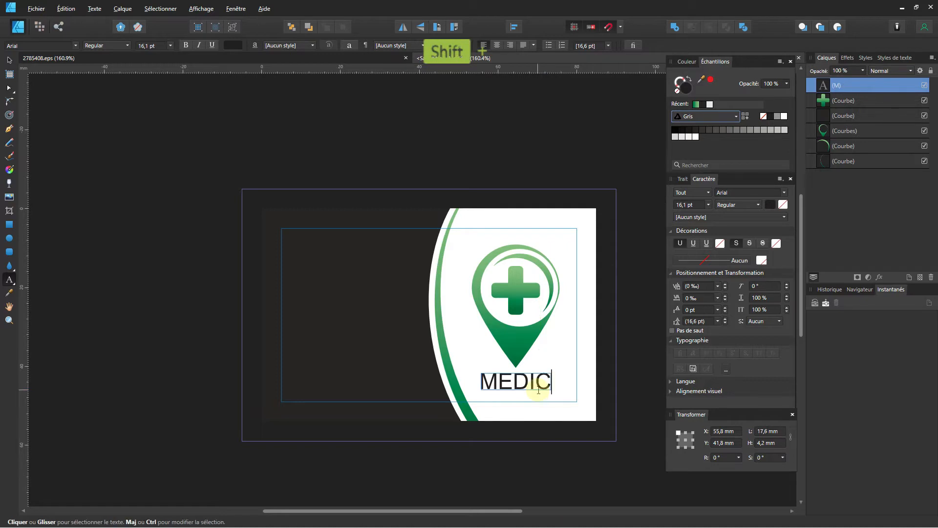
{"action": "type", "text": "ALVERT"}
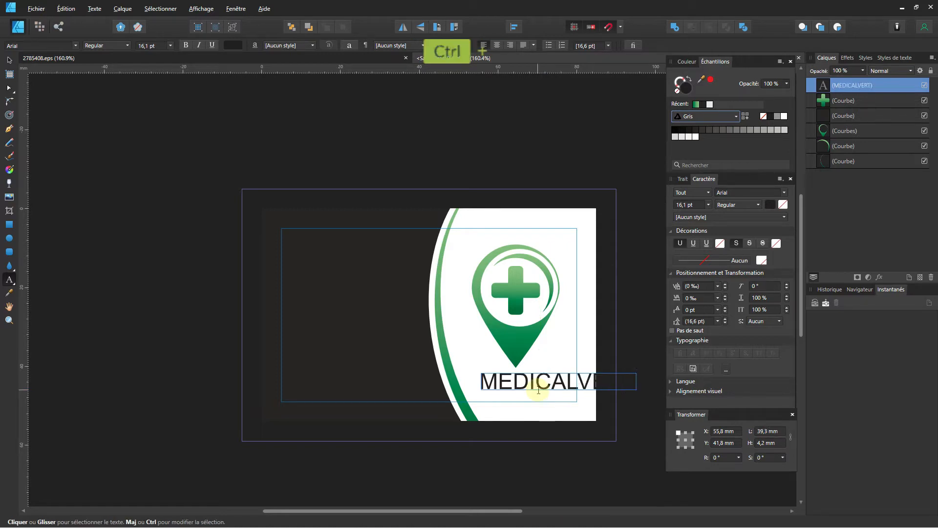
Set the MEDICALVERT text in Fugaz One, chosen from the Favourites font list.
{"action": "key", "text": "ctrl+a"}
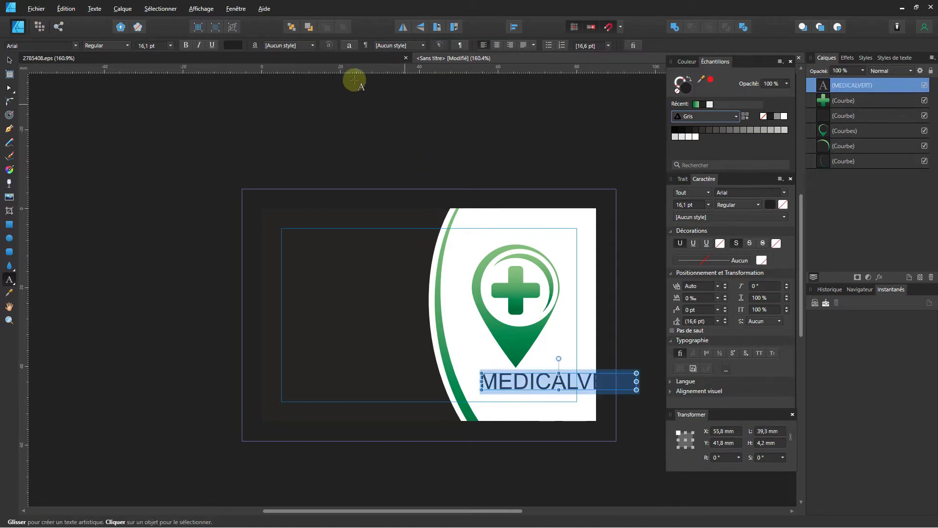
{"action": "left_click", "coordinate": [188, 47]}
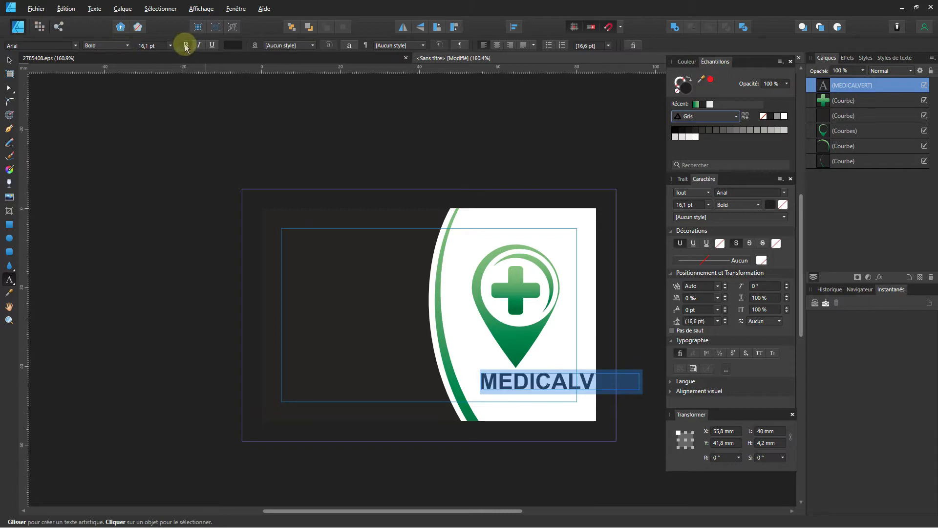
{"action": "left_click", "coordinate": [76, 46]}
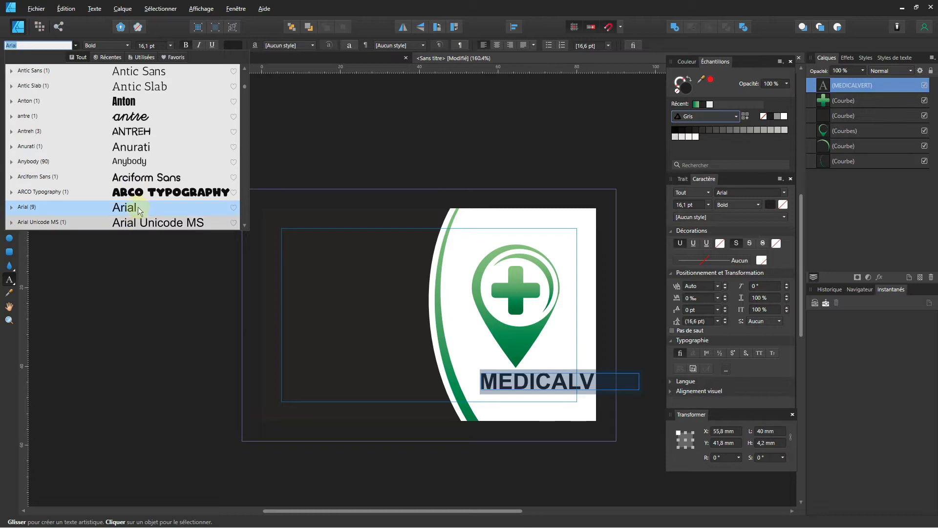
{"action": "left_click", "coordinate": [118, 59]}
{"action": "left_click", "coordinate": [142, 58]}
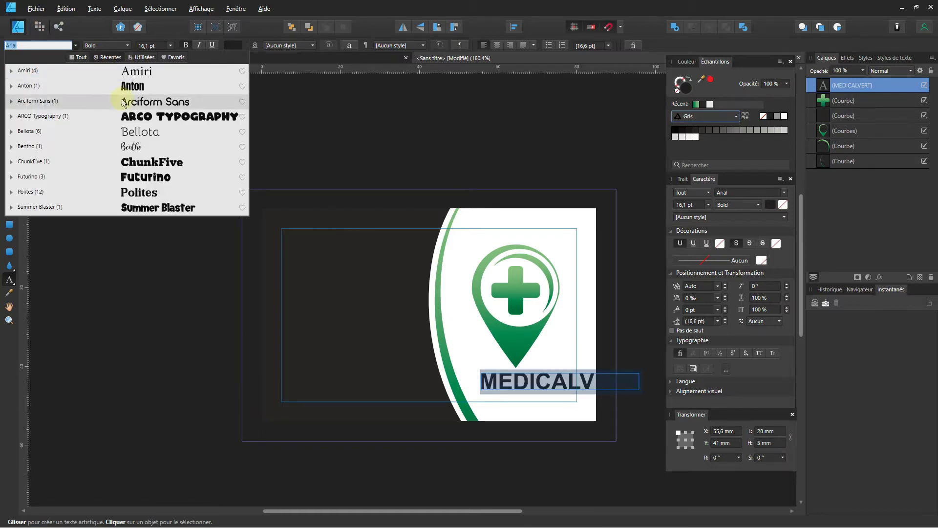
{"action": "left_click", "coordinate": [166, 58]}
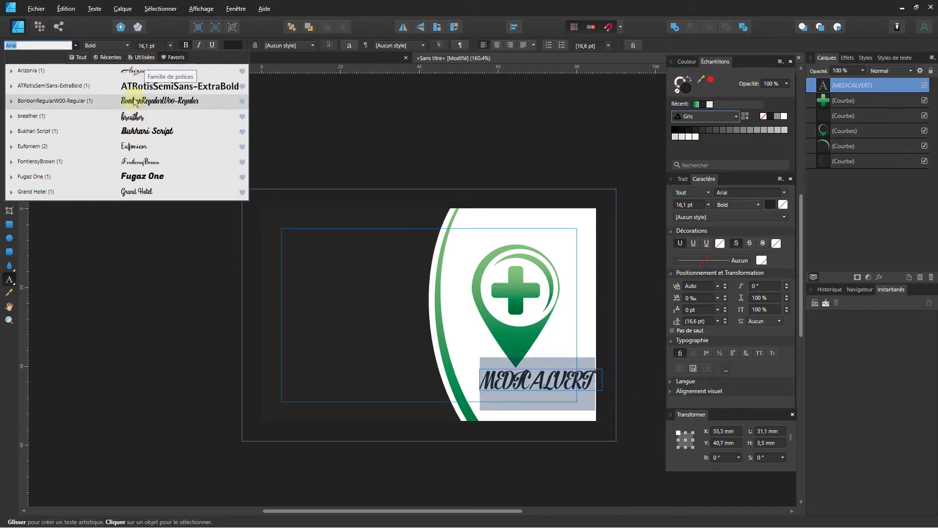
{"action": "left_click", "coordinate": [130, 180]}
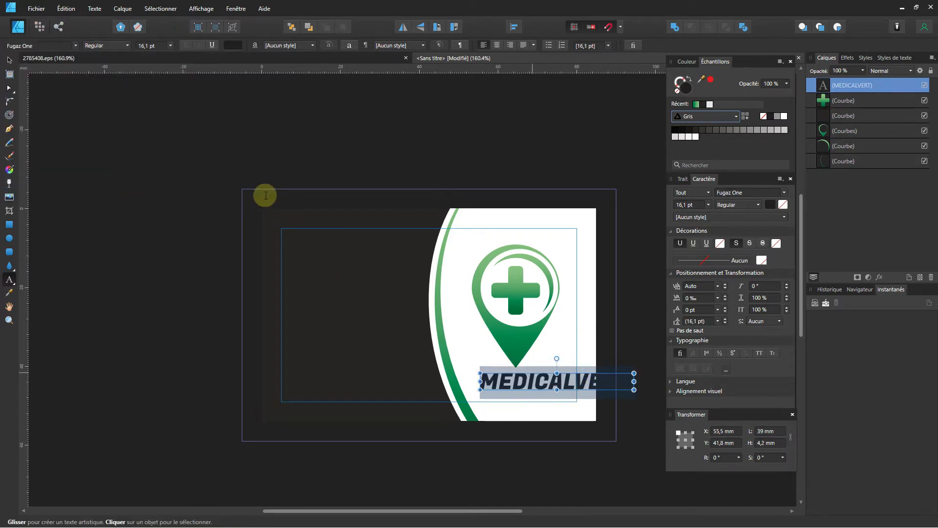
Shrink MEDICALVERT to 11.9 pt, shift it left, and Ctrl-drag a copy to the card's top-left.
{"action": "left_click", "coordinate": [9, 60]}
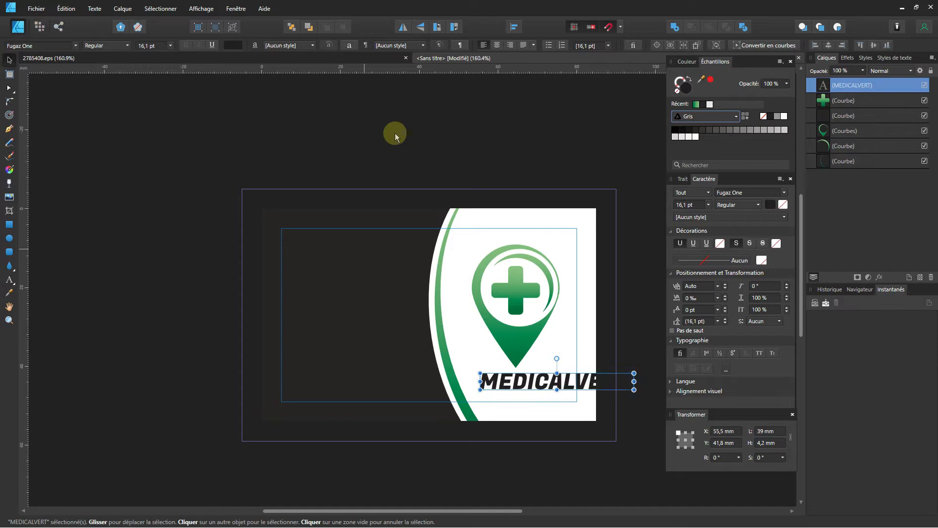
{"action": "left_click", "coordinate": [155, 46]}
{"action": "type", "text": "17"}
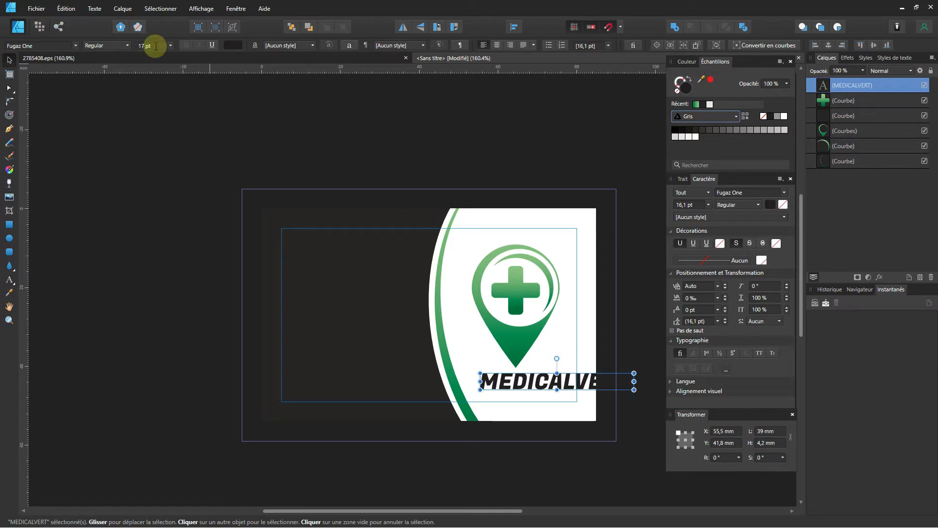
{"action": "key", "text": "Return"}
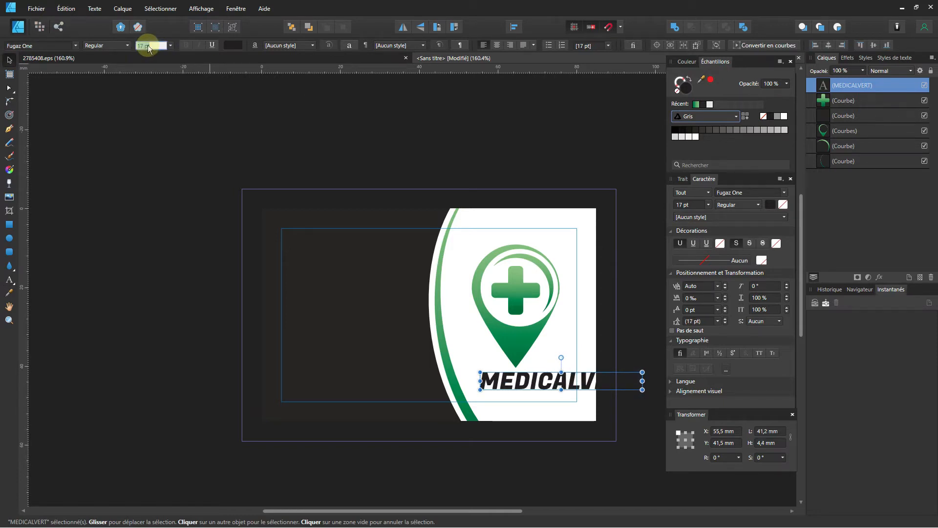
{"action": "type", "text": "14"}
{"action": "key", "text": "Return"}
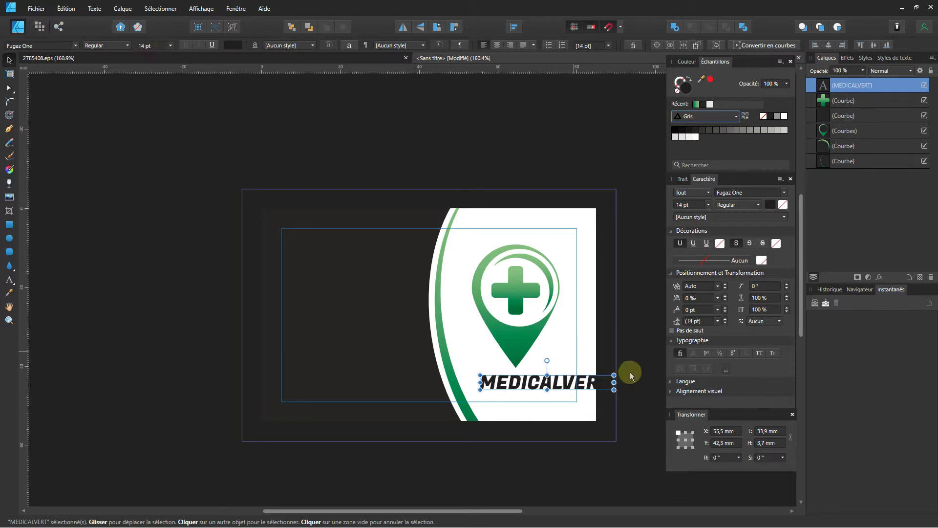
{"action": "mouse_move", "coordinate": [587, 387]}
{"action": "left_mouse_down"}
{"action": "mouse_move", "coordinate": [569, 389]}
{"action": "mouse_move", "coordinate": [596, 381]}
{"action": "mouse_move", "coordinate": [576, 382]}
{"action": "left_mouse_up"}
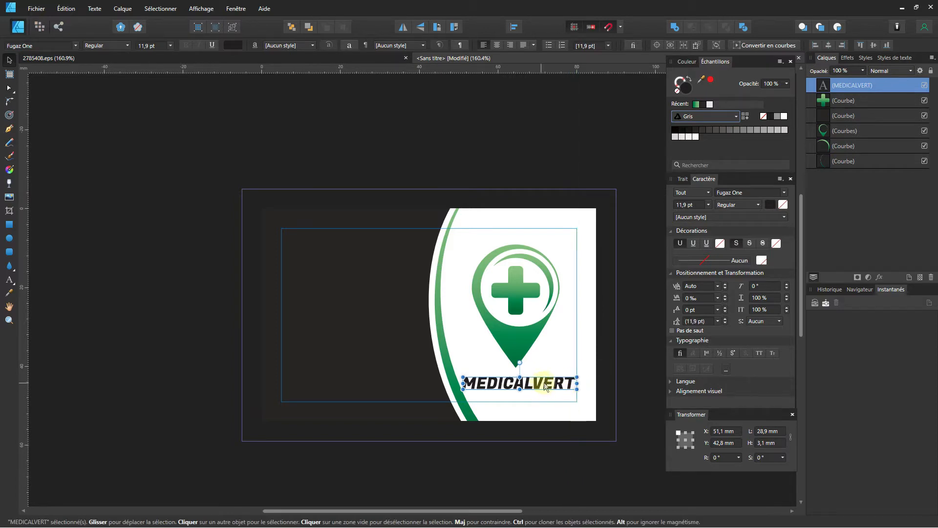
{"action": "key", "text": "ctrl"}
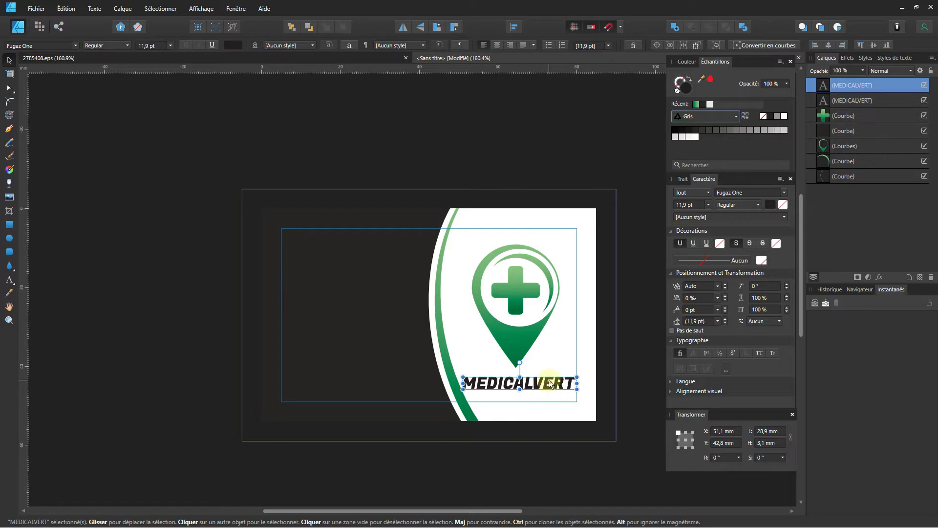
{"action": "mouse_move", "coordinate": [545, 382]}
{"action": "left_mouse_down"}
{"action": "mouse_move", "coordinate": [473, 316]}
{"action": "mouse_move", "coordinate": [372, 243]}
{"action": "left_mouse_up"}
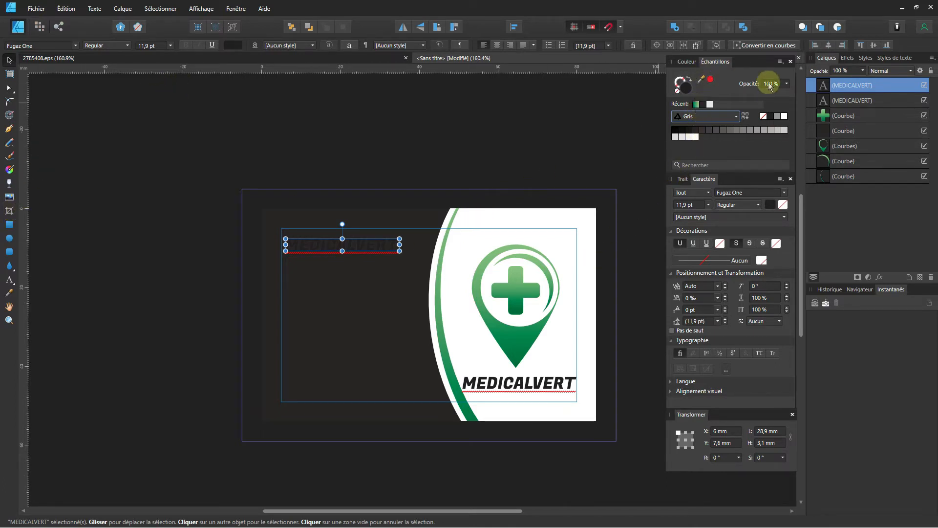
Make the copied text white and retype it as the cardholder's name with an accented È.
{"action": "left_click", "coordinate": [784, 117]}
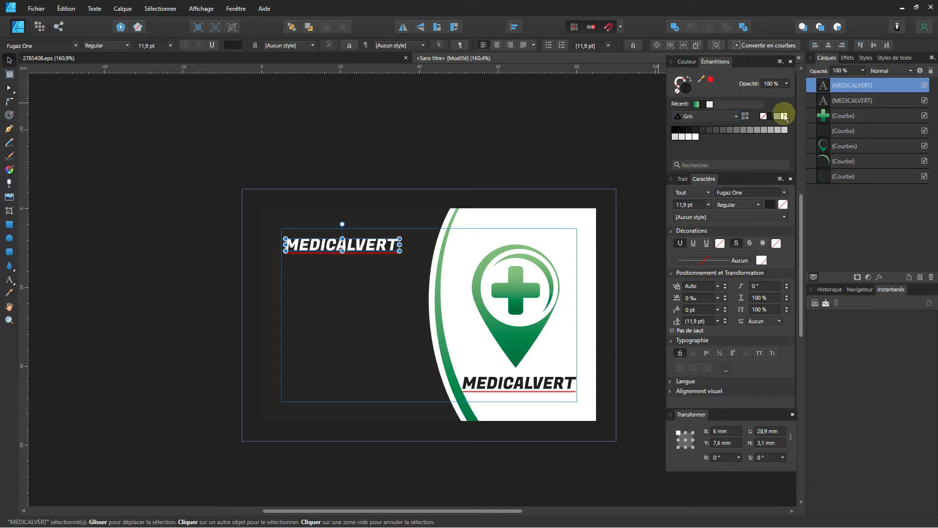
{"action": "double_click", "coordinate": [356, 245]}
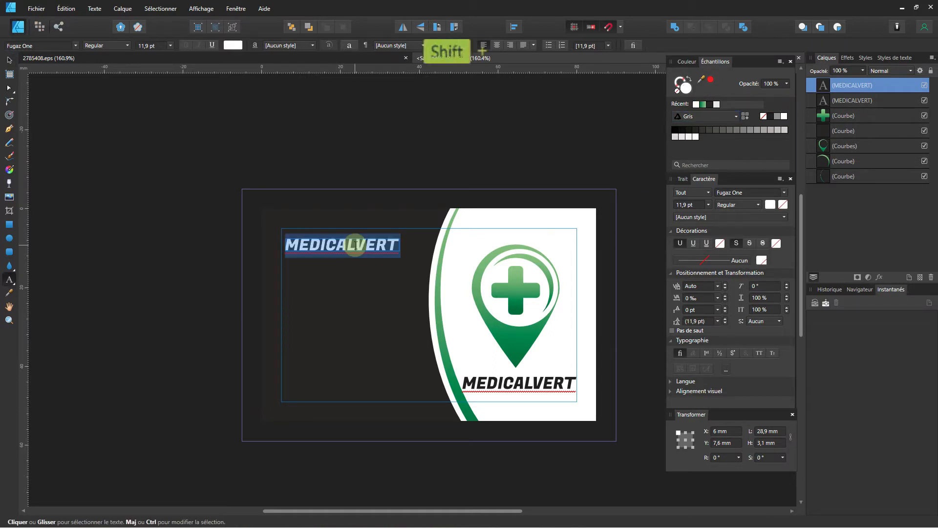
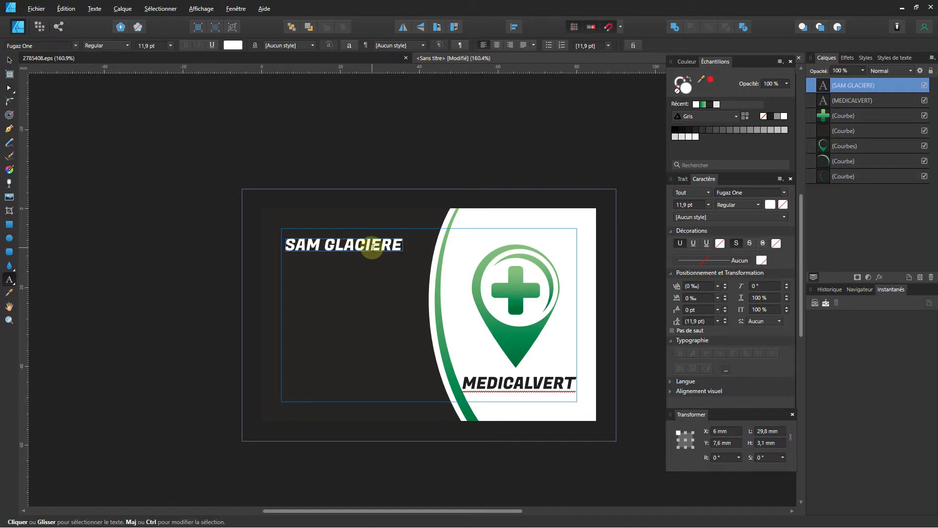
{"action": "left_click_drag", "start_coordinate": [381, 241], "coordinate": [376, 241]}
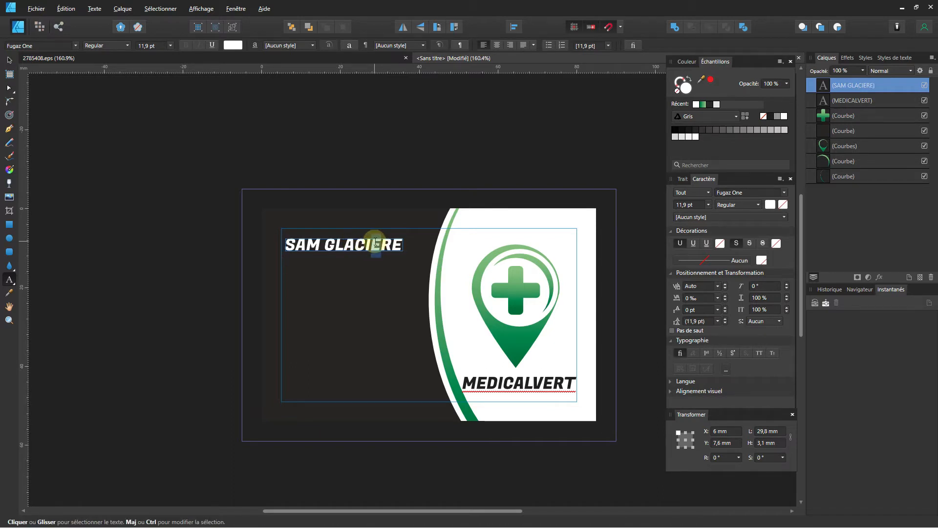
{"action": "type", "text": "è"}
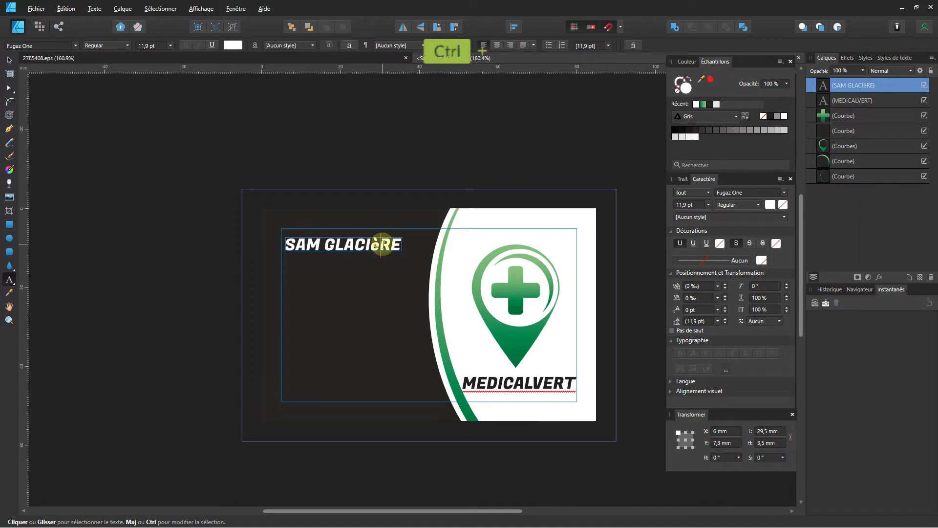
Turn on All Caps for the name and nudge it slightly up and left.
{"action": "key", "text": "ctrl+a"}
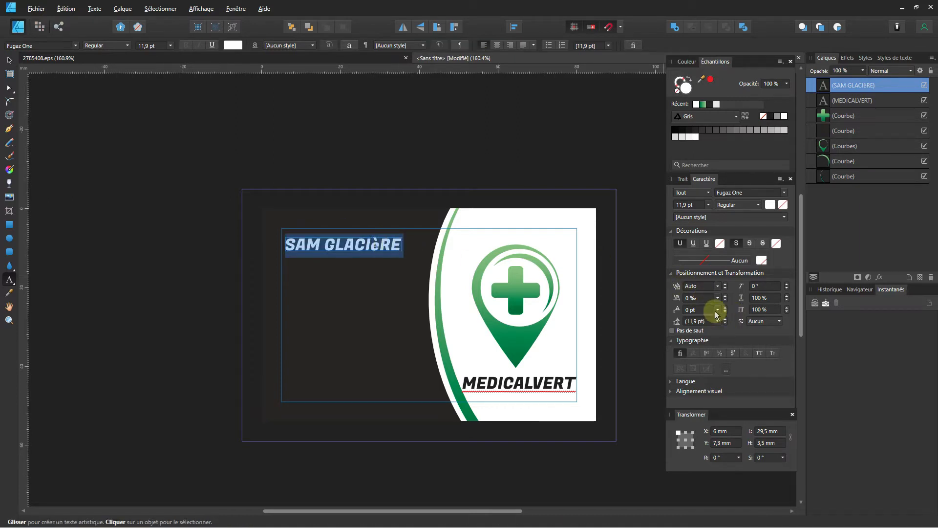
{"action": "left_click", "coordinate": [716, 331]}
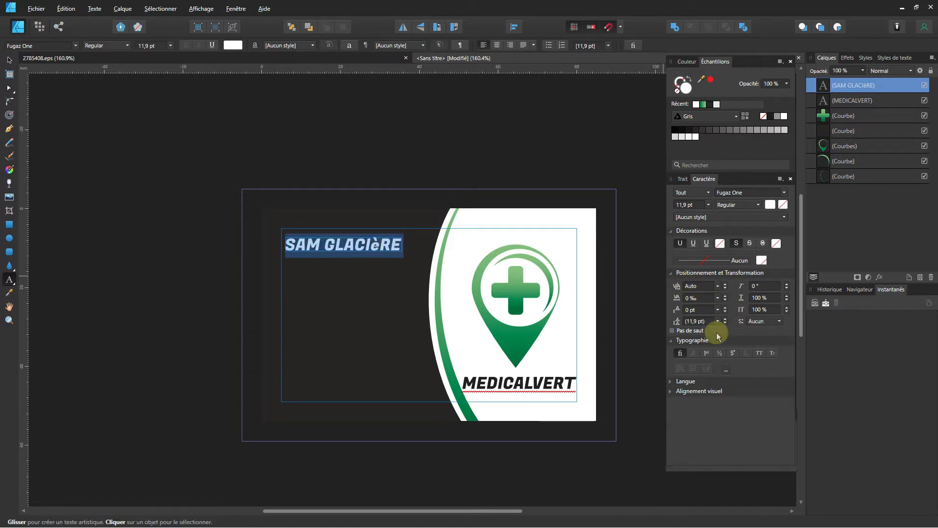
{"action": "left_click", "coordinate": [761, 354]}
{"action": "key", "text": "Escape"}
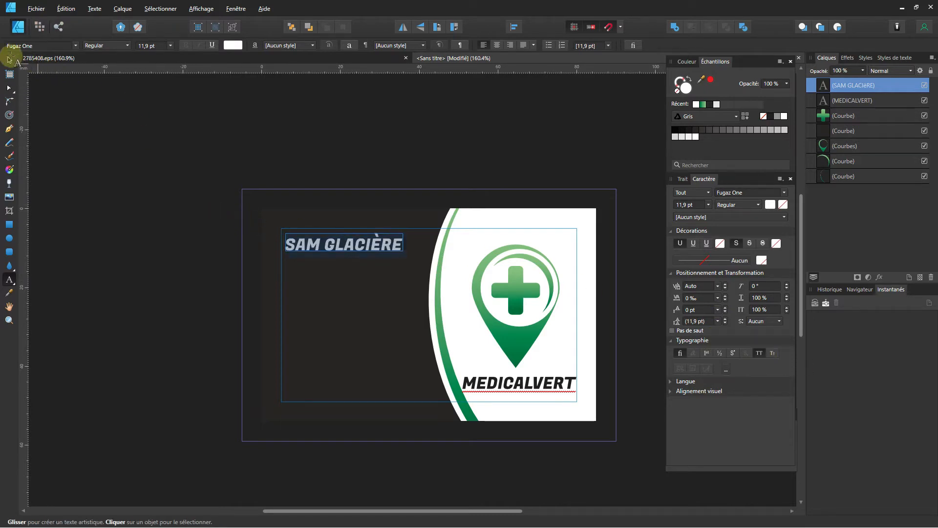
{"action": "left_click", "coordinate": [9, 59]}
{"action": "left_click", "coordinate": [159, 125]}
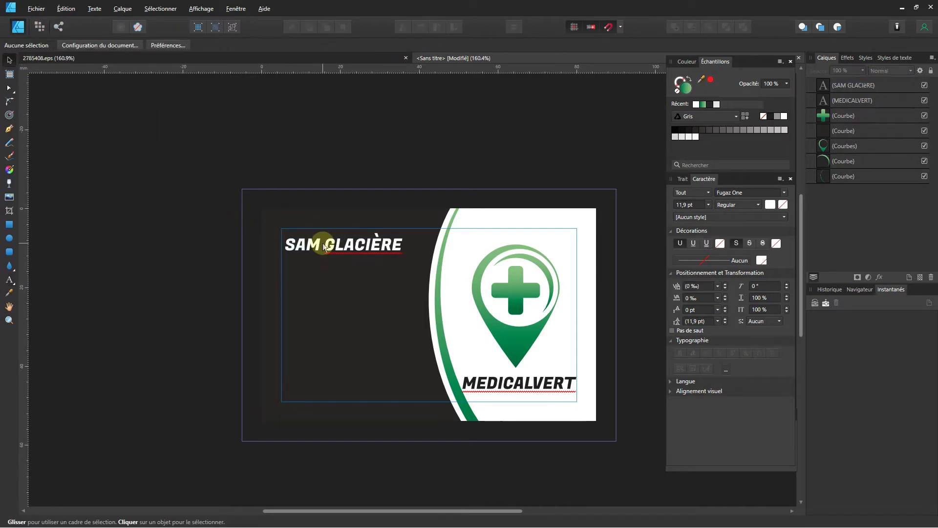
{"action": "left_click_drag", "start_coordinate": [324, 246], "coordinate": [337, 244]}
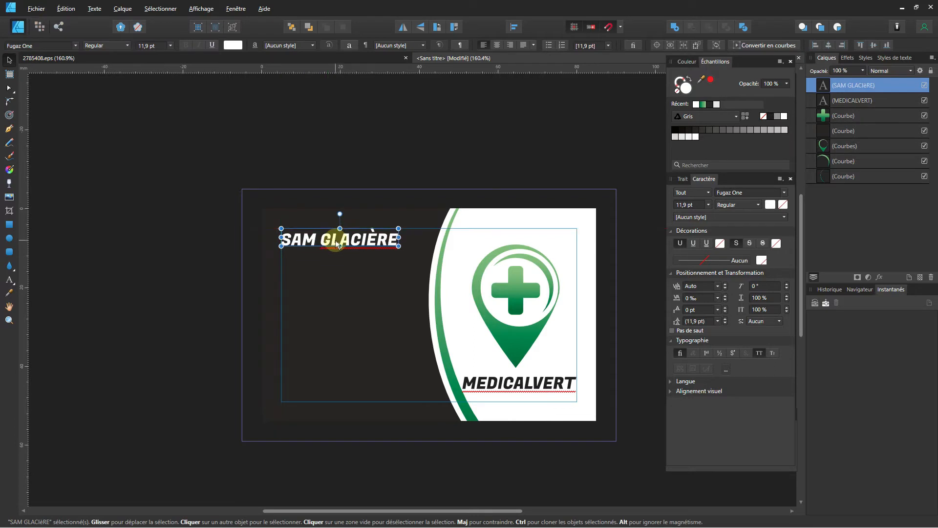
Clone the name line just below it and retype the copy as CROTTEDENEZTONLOGUE.
{"action": "left_click", "coordinate": [320, 176]}
{"action": "left_click", "coordinate": [342, 242]}
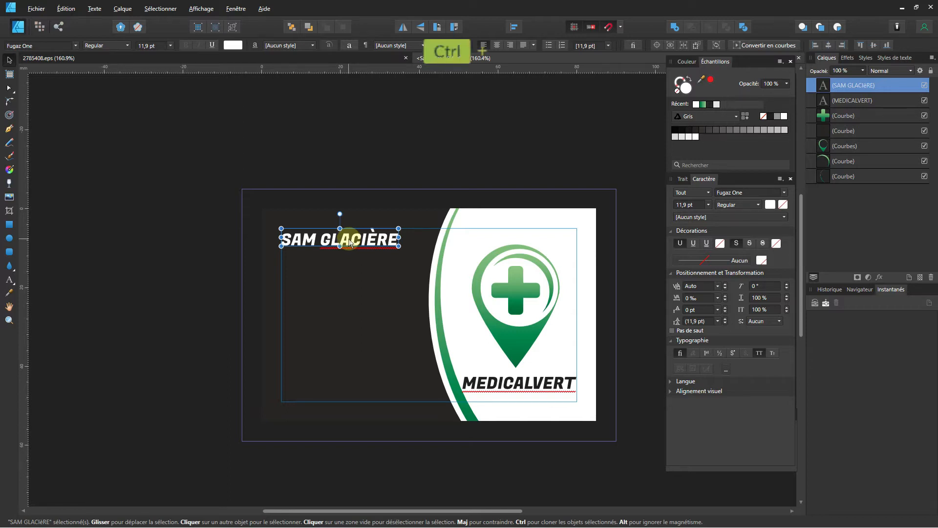
{"action": "left_click_drag", "start_coordinate": [350, 243], "coordinate": [350, 263]}
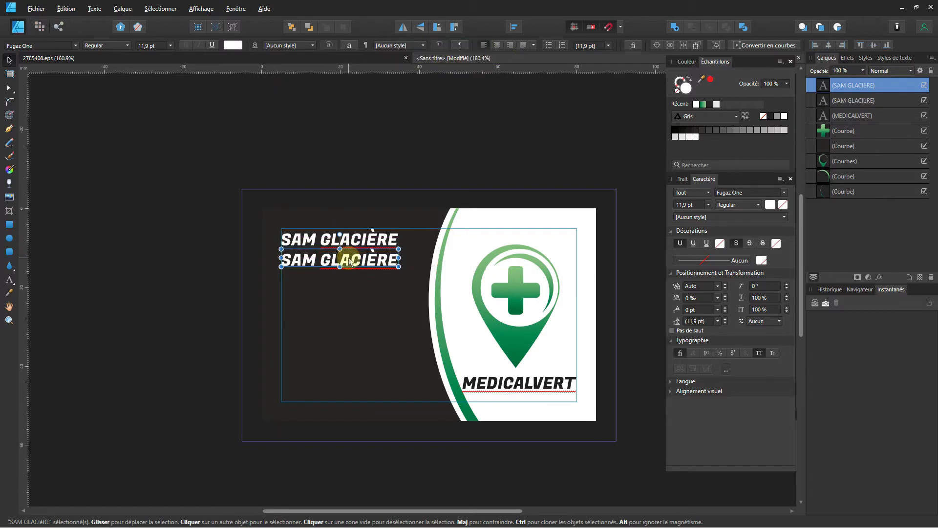
{"action": "triple_click", "coordinate": [350, 259]}
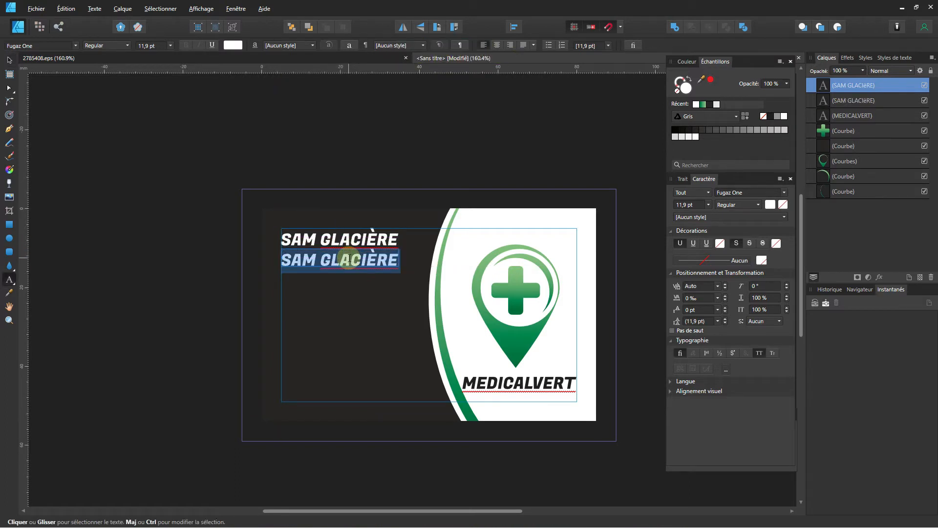
{"action": "type", "text": "C"}
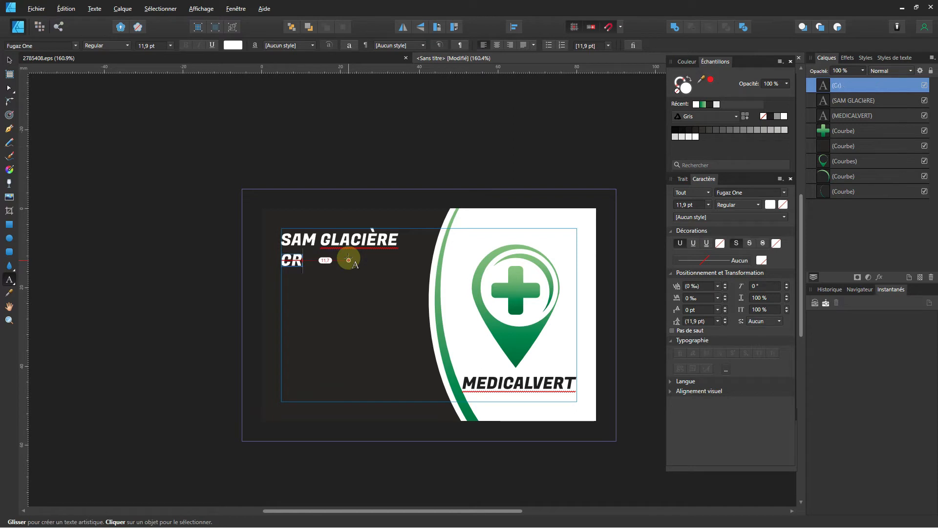
{"action": "type", "text": "ROTTEDE"}
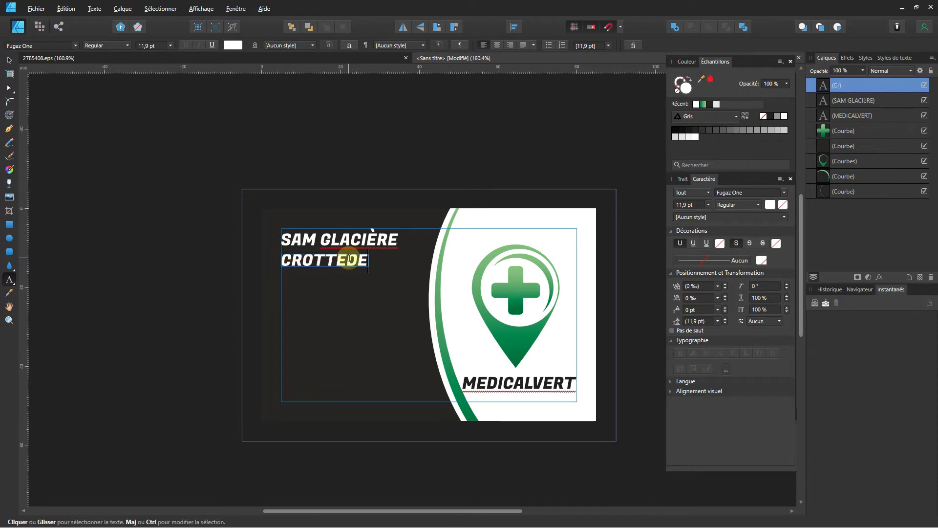
{"action": "type", "text": "NEZT"}
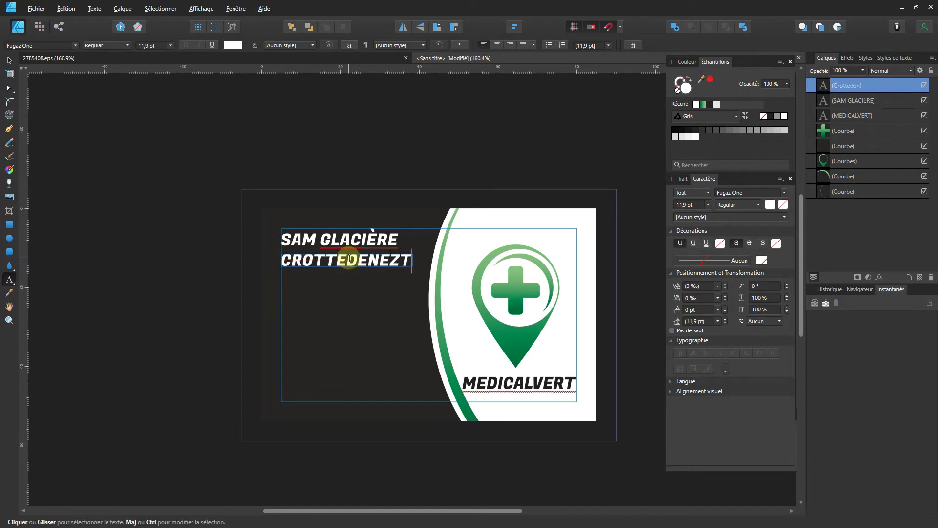
{"action": "type", "text": "ONLOGUE"}
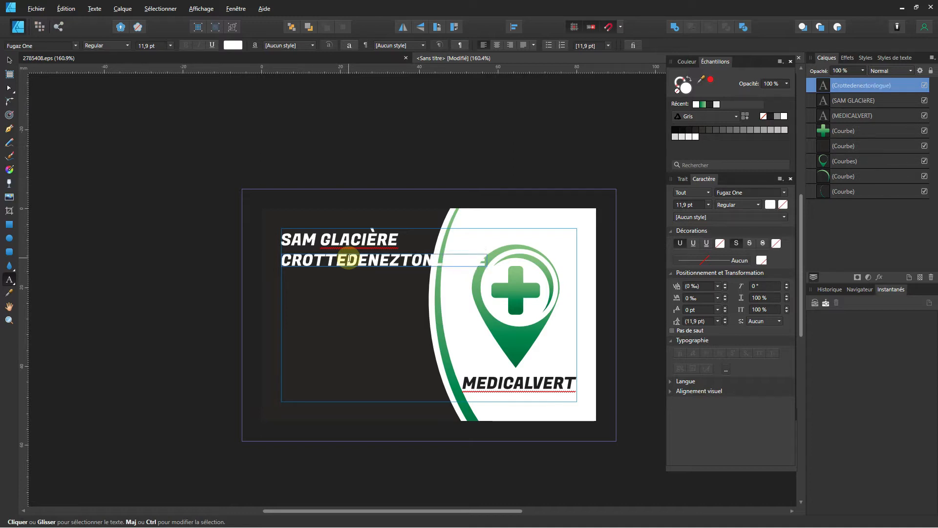
{"action": "key", "text": "ctrl"}
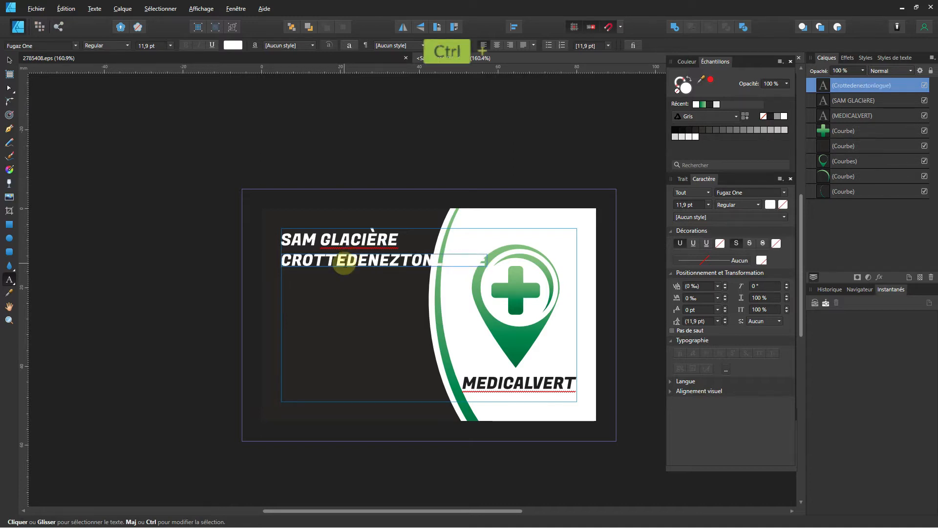
{"action": "key", "text": "ctrl+a"}
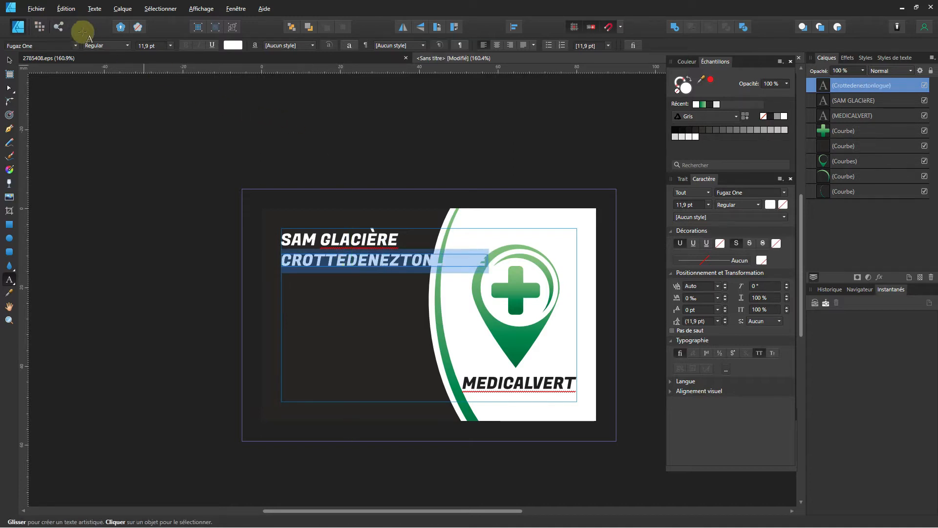
Change the title line's font family from Fugaz One to Arial.
{"action": "left_click", "coordinate": [76, 45]}
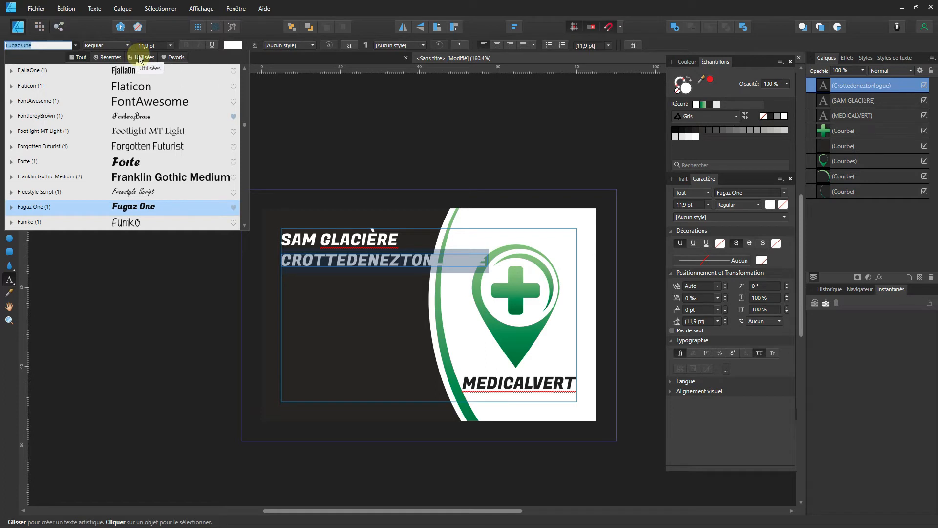
{"action": "left_click", "coordinate": [108, 57]}
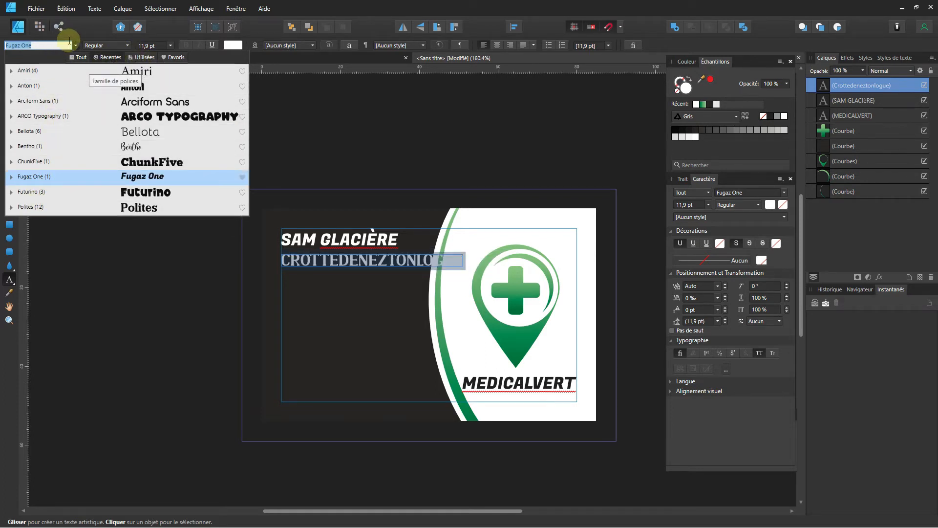
{"action": "left_click", "coordinate": [79, 58]}
{"action": "scroll", "coordinate": [57, 75], "scroll_direction": "up", "scroll_amount": 5}
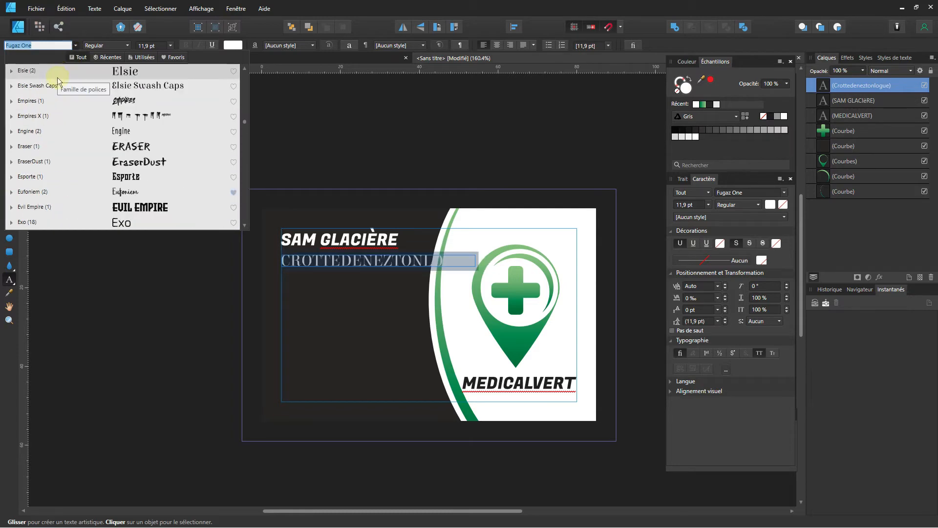
{"action": "scroll", "coordinate": [74, 90], "scroll_direction": "up", "scroll_amount": 10}
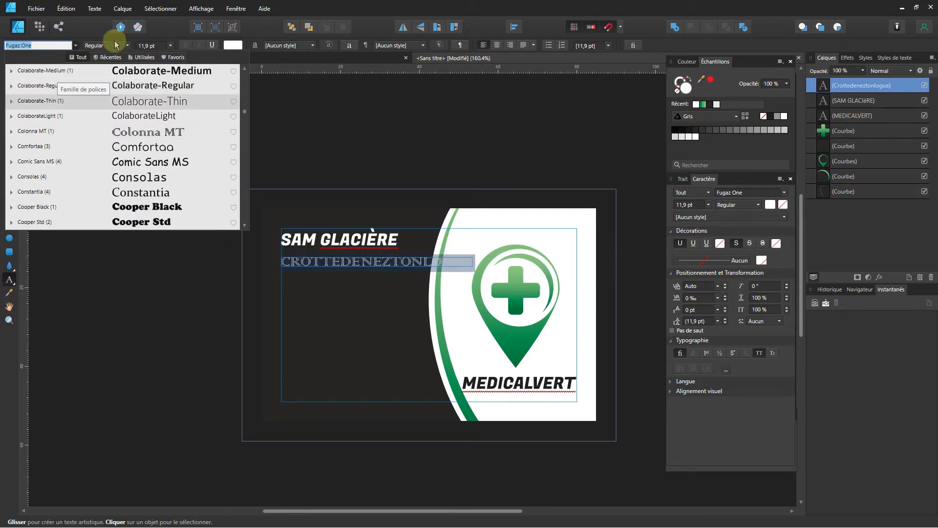
{"action": "left_click_drag", "start_coordinate": [43, 44], "coordinate": [3, 47]}
{"action": "type", "text": "a"}
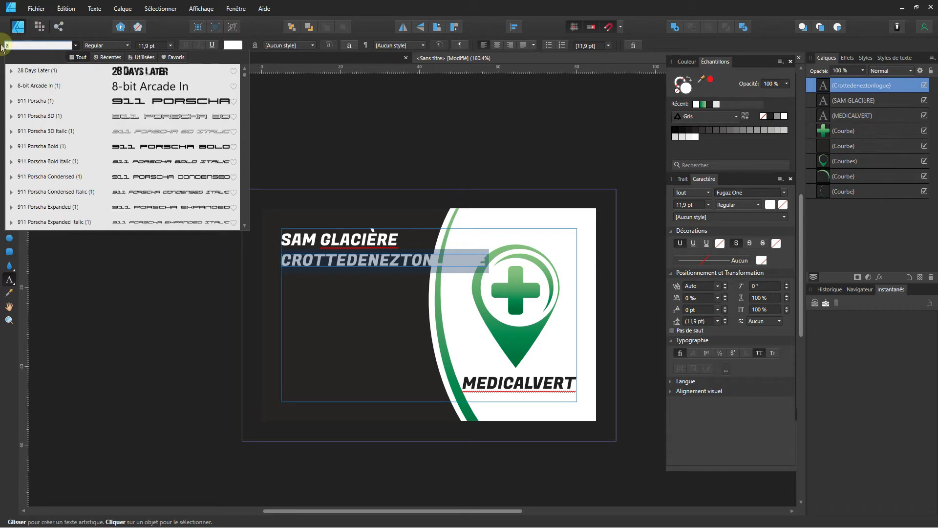
{"action": "type", "text": "rial"}
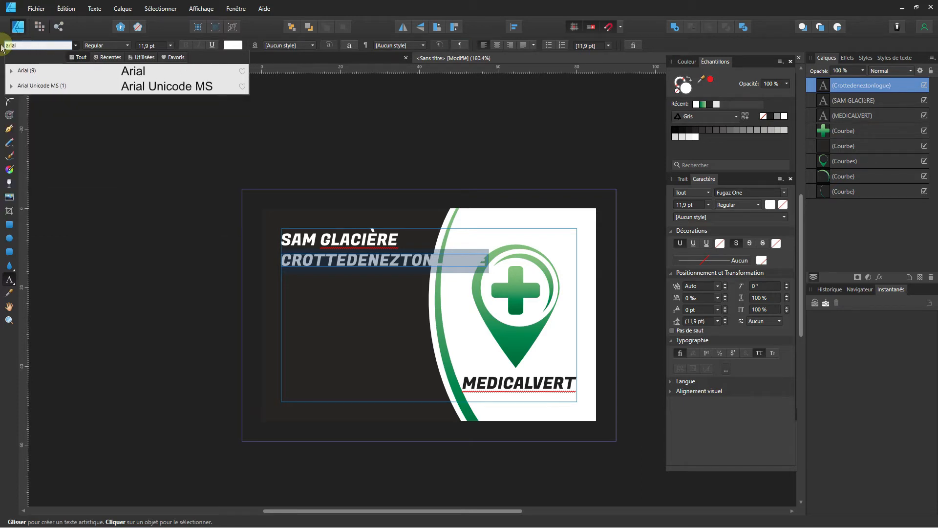
{"action": "left_click", "coordinate": [21, 70]}
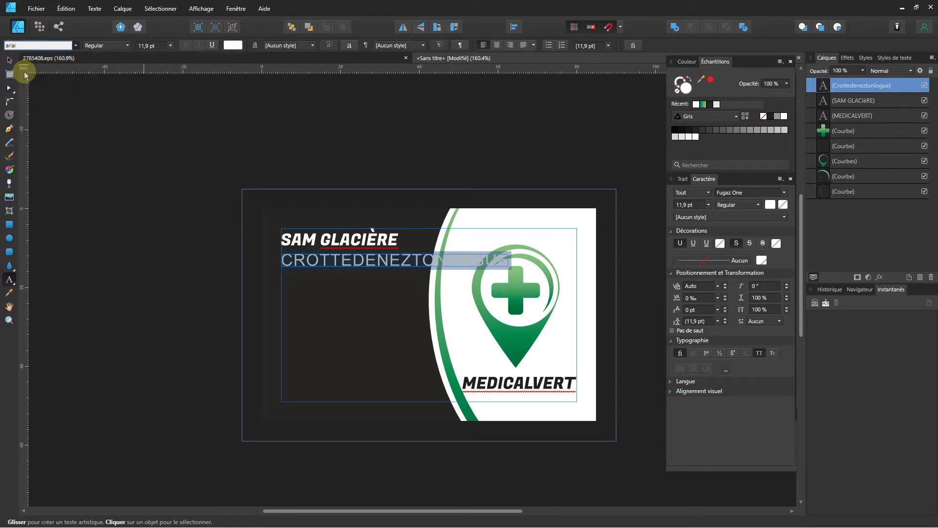
Give the title line the Narrow style and a 10 pt size.
{"action": "left_click", "coordinate": [114, 46]}
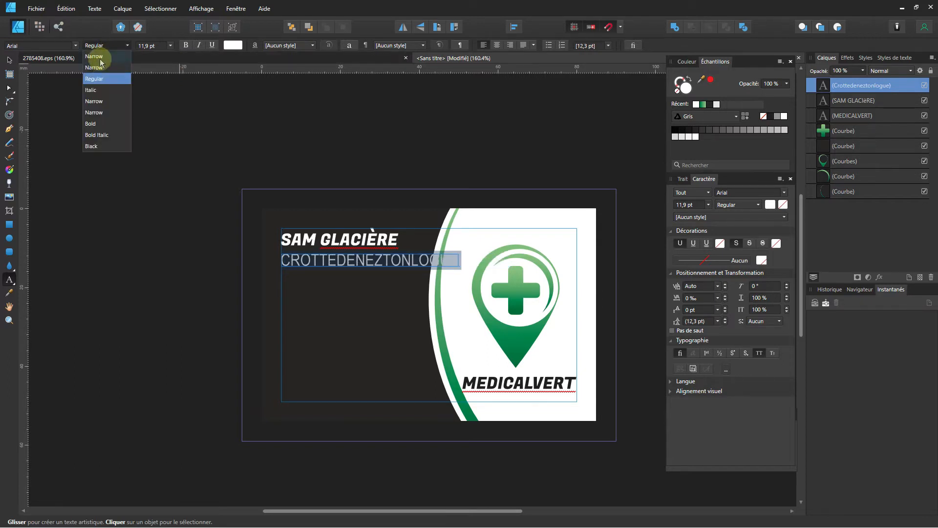
{"action": "left_click", "coordinate": [100, 68]}
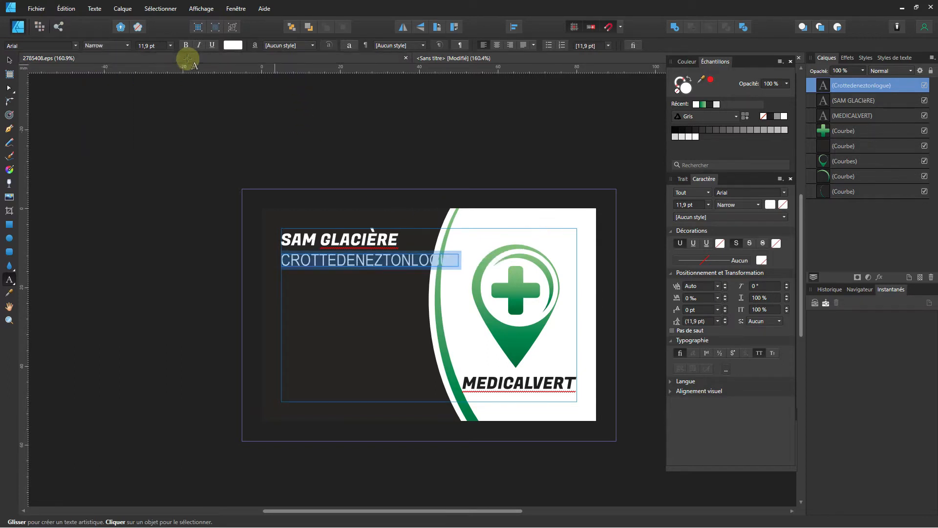
{"action": "left_click", "coordinate": [158, 46]}
{"action": "type", "text": "10"}
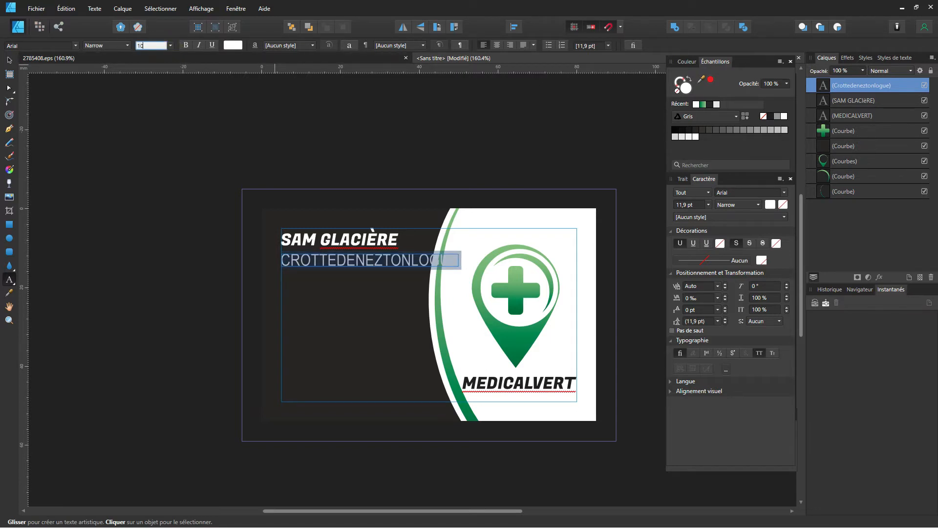
{"action": "key", "text": "Return"}
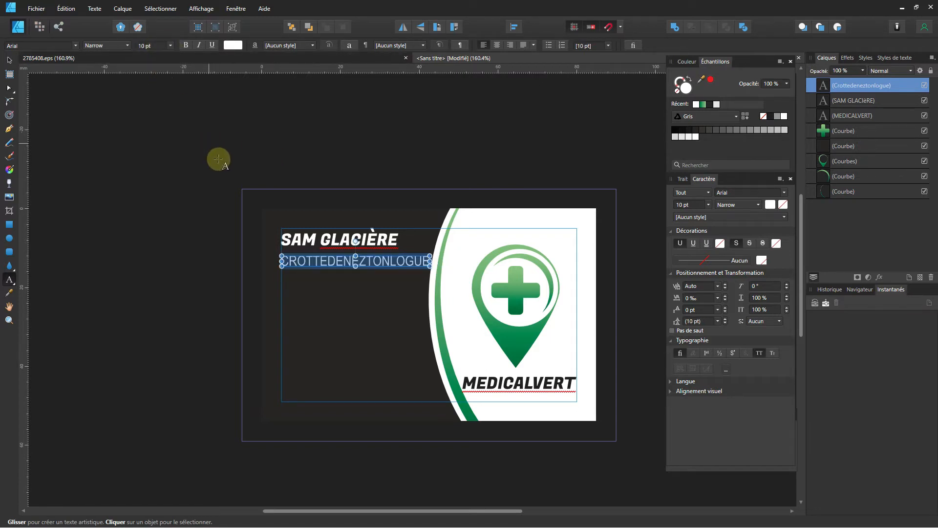
{"action": "left_click", "coordinate": [9, 61]}
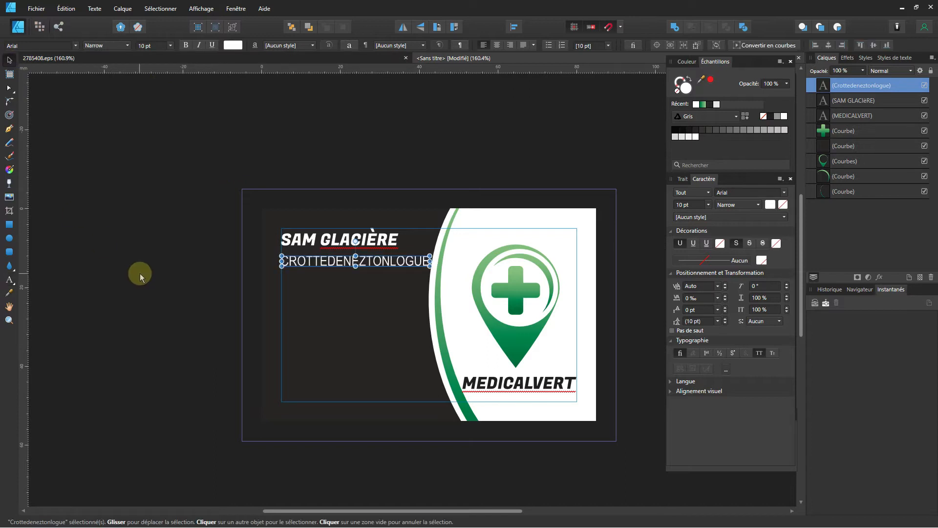
Draw a straight horizontal Pen line between the name and the title.
{"action": "left_click", "coordinate": [138, 272]}
{"action": "left_click", "coordinate": [9, 128]}
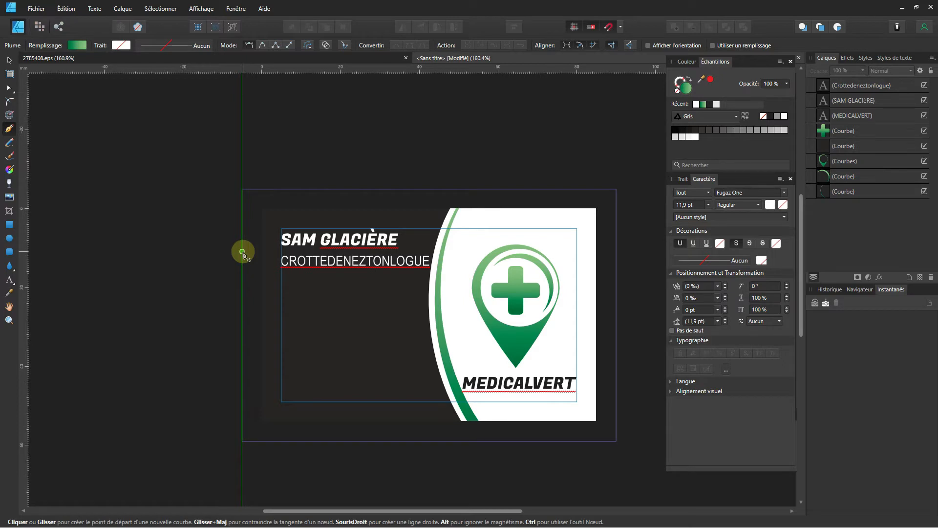
{"action": "left_click", "coordinate": [243, 252]}
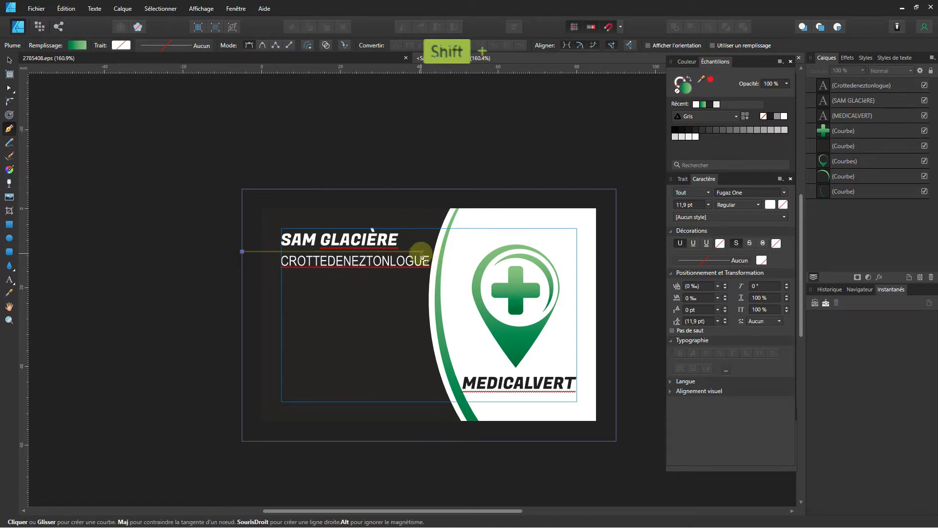
{"action": "left_click", "coordinate": [421, 252], "text": "shift"}
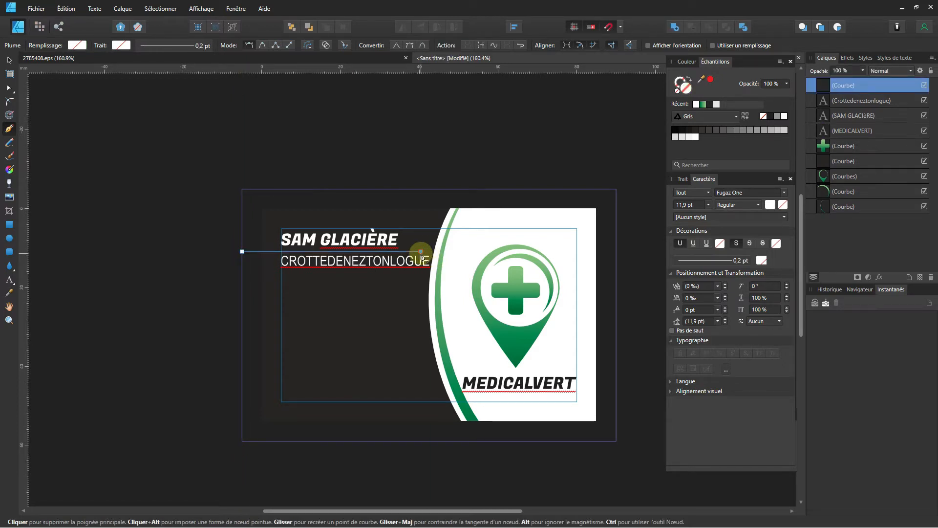
Give the line a white stroke 1 pt wide.
{"action": "left_click", "coordinate": [681, 81]}
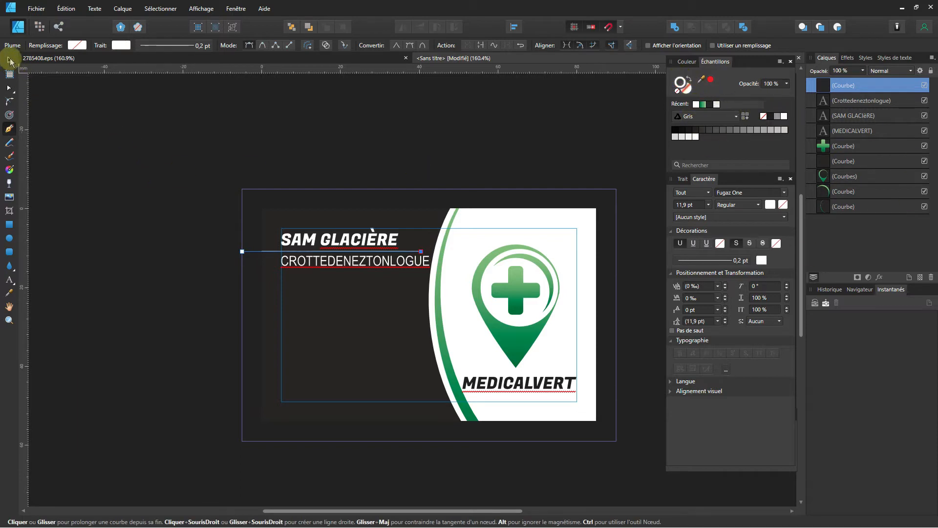
{"action": "left_click", "coordinate": [167, 45]}
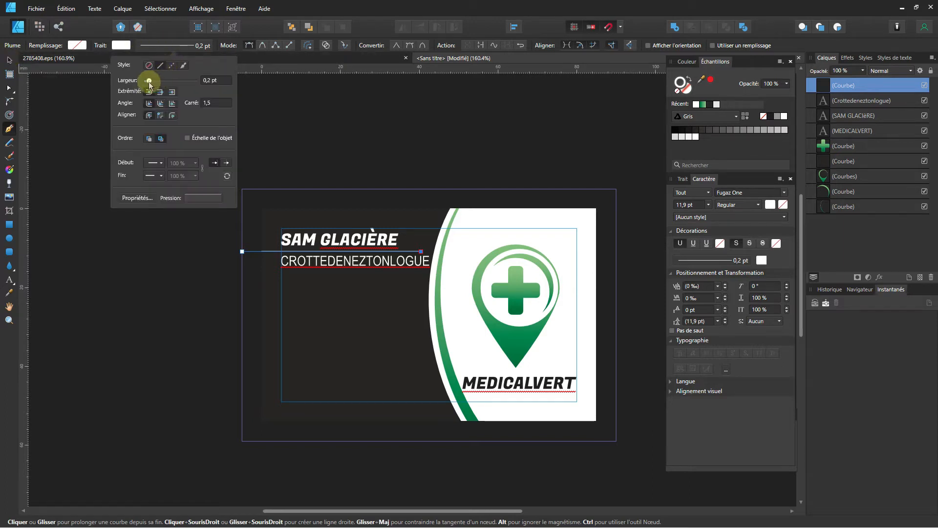
{"action": "left_click_drag", "start_coordinate": [150, 83], "coordinate": [157, 82]}
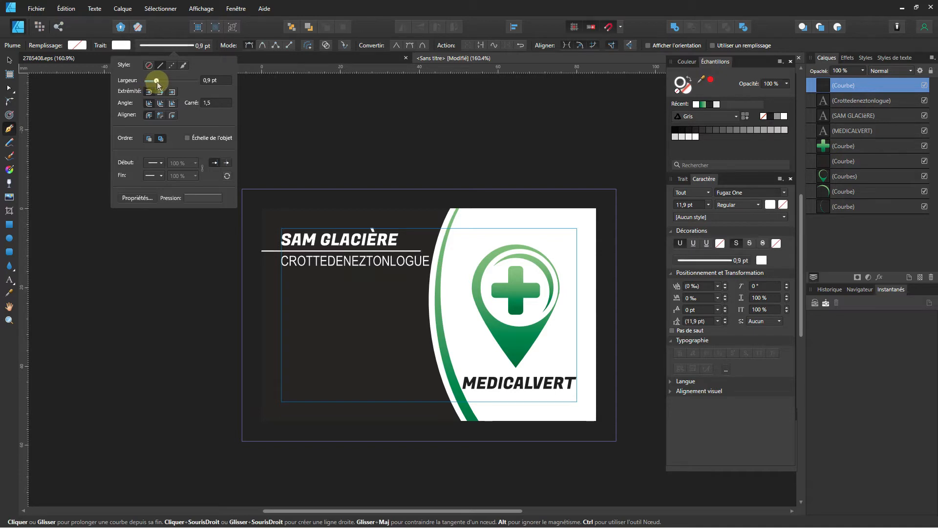
{"action": "left_click", "coordinate": [9, 59]}
{"action": "left_click", "coordinate": [79, 271]}
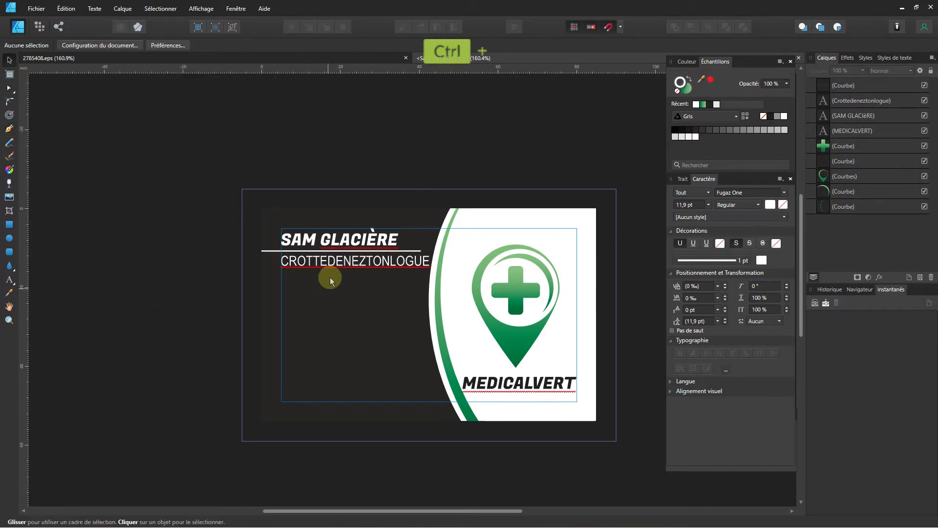
Ctrl+Shift-drag the white line downward to place two copies lower on the card.
{"action": "scroll", "coordinate": [329, 275], "scroll_direction": "up", "scroll_amount": 2}
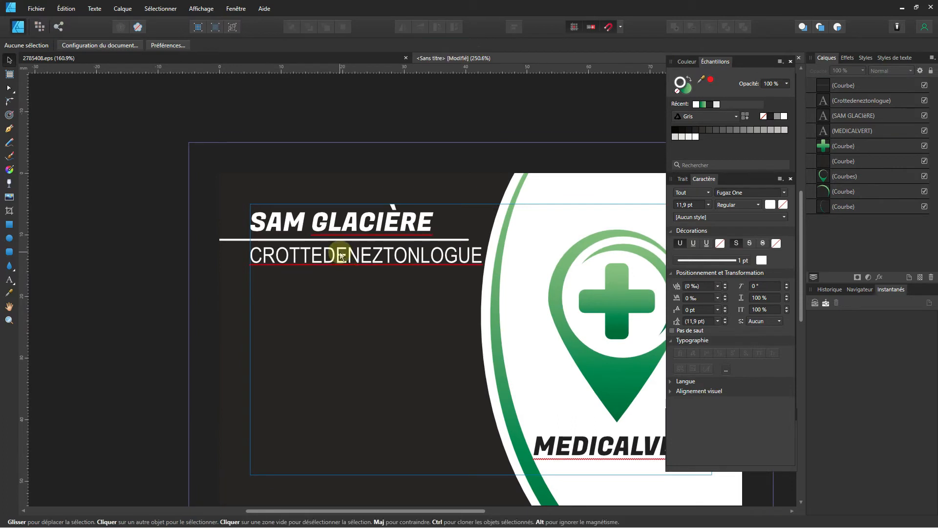
{"action": "left_click", "coordinate": [339, 242]}
{"action": "left_click", "coordinate": [337, 239], "text": "ctrl"}
{"action": "scroll", "coordinate": [341, 269], "scroll_direction": "down", "scroll_amount": 1}
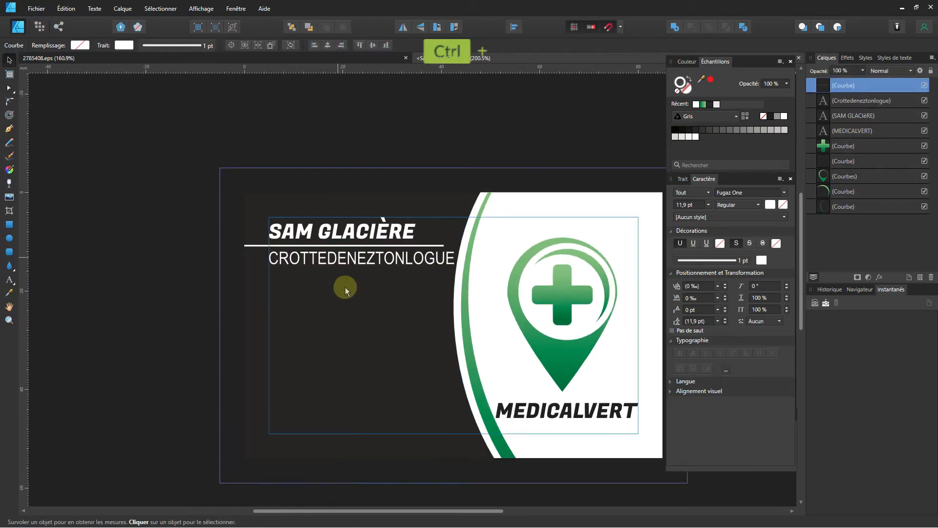
{"action": "left_click_drag", "start_coordinate": [265, 247], "coordinate": [260, 392]}
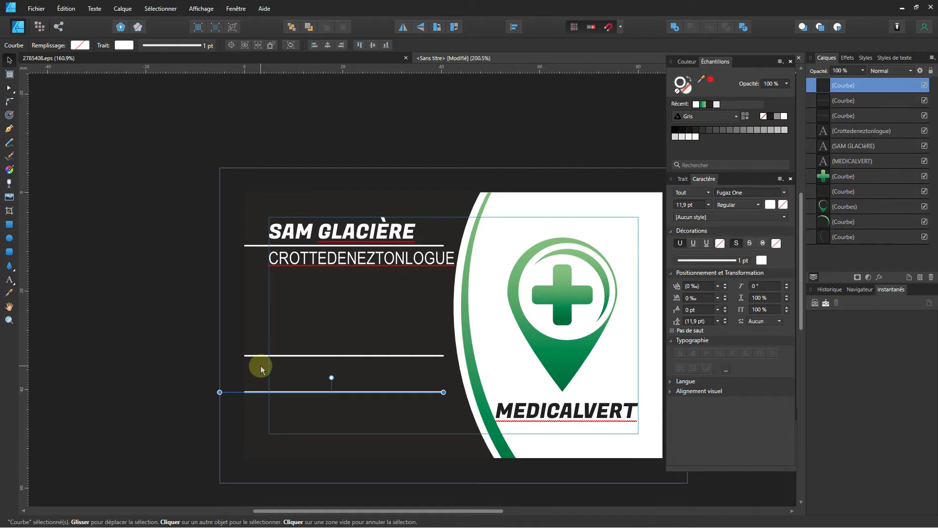
{"action": "left_click", "coordinate": [424, 115]}
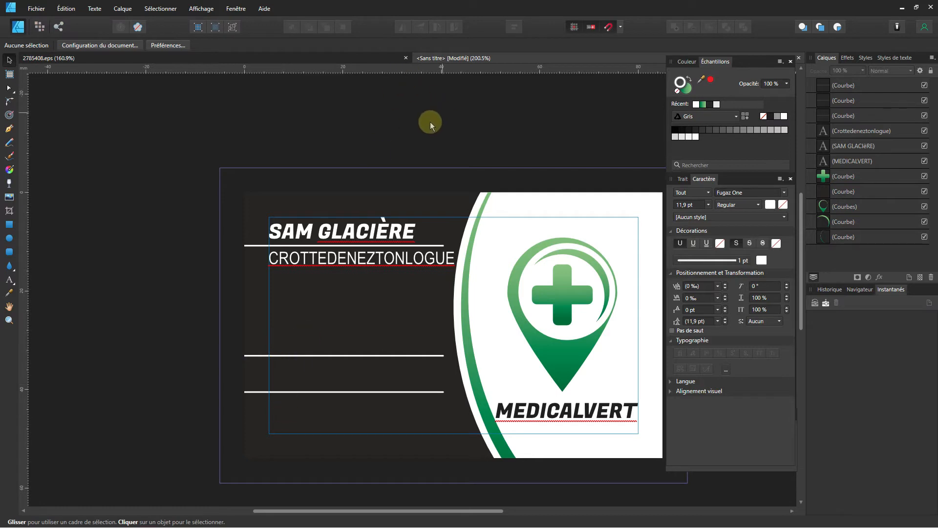
Save the business card and switch to the 2785408.eps icon document.
{"action": "key", "text": "ctrl"}
{"action": "key", "text": "ctrl+s"}
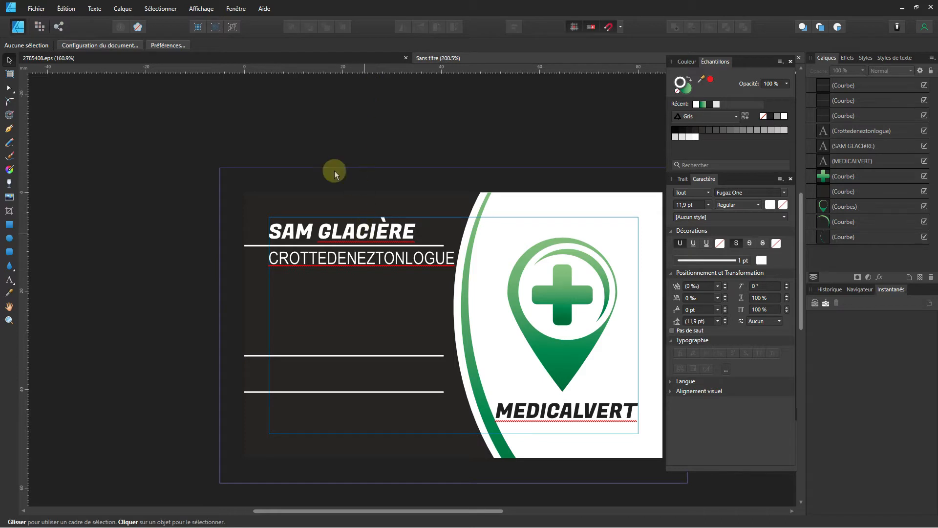
{"action": "left_click", "coordinate": [259, 57]}
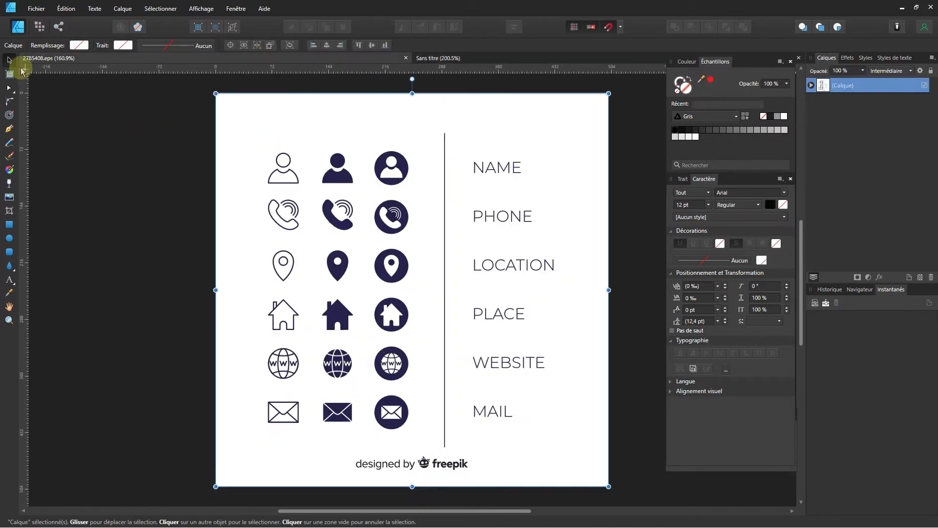
Try selecting individual parts of the filled phone icon, undoing the trial edits.
{"action": "left_click", "coordinate": [387, 177]}
{"action": "scroll", "coordinate": [391, 174], "scroll_direction": "up", "scroll_amount": 3}
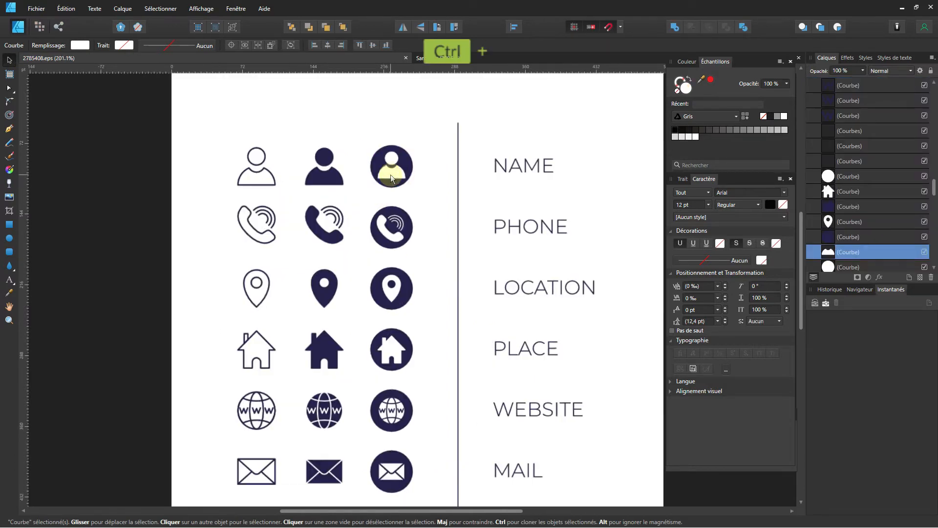
{"action": "left_click", "coordinate": [386, 251]}
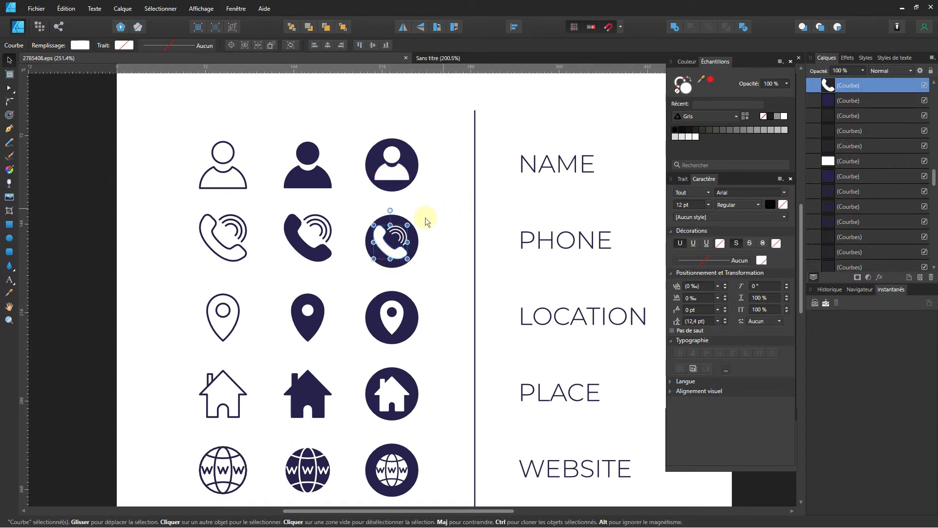
{"action": "left_click", "coordinate": [378, 264]}
{"action": "left_click_drag", "start_coordinate": [378, 261], "coordinate": [383, 259]}
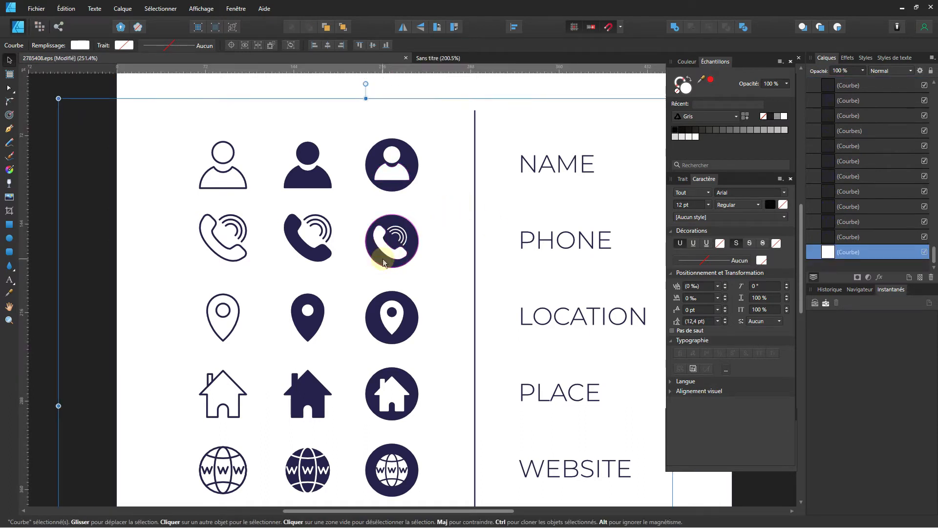
{"action": "key", "text": "ctrl+z"}
{"action": "key", "text": "Delete"}
{"action": "left_click_drag", "start_coordinate": [436, 210], "coordinate": [389, 250]}
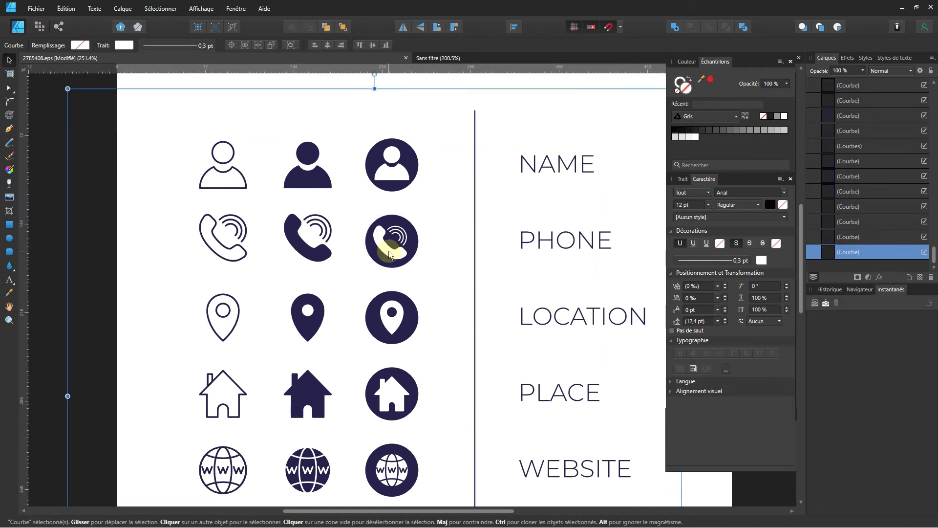
{"action": "key", "text": "ctrl+z"}
{"action": "key", "text": "ctrl+z"}
Marquee-select the phone icon's five curves, copy them, and return to the Sans titre card.
{"action": "left_click_drag", "start_coordinate": [430, 209], "coordinate": [350, 275]}
{"action": "key", "text": "ctrl"}
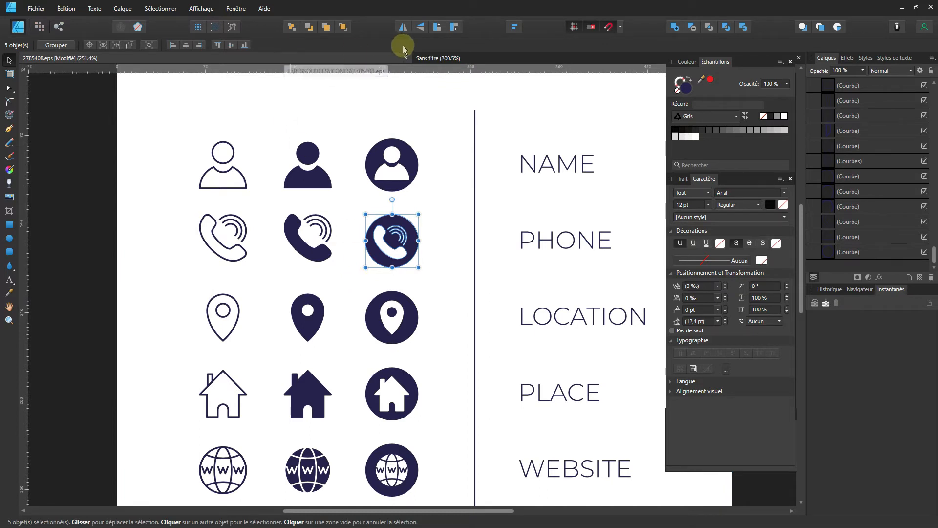
{"action": "left_click", "coordinate": [431, 58]}
{"action": "key", "text": "ctrl"}
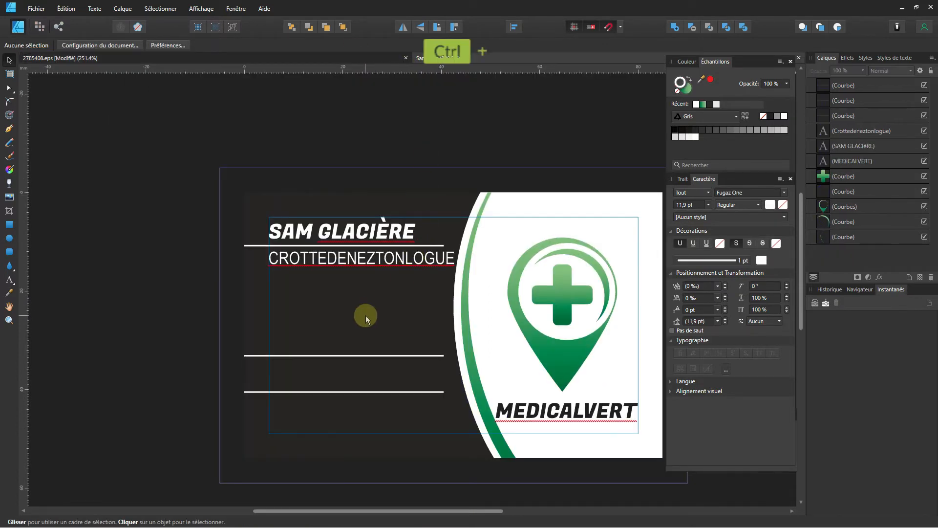
Paste the phone icon beside the lower lines and shrink it proportionally to about 3.5 mm.
{"action": "key", "text": "ctrl+v"}
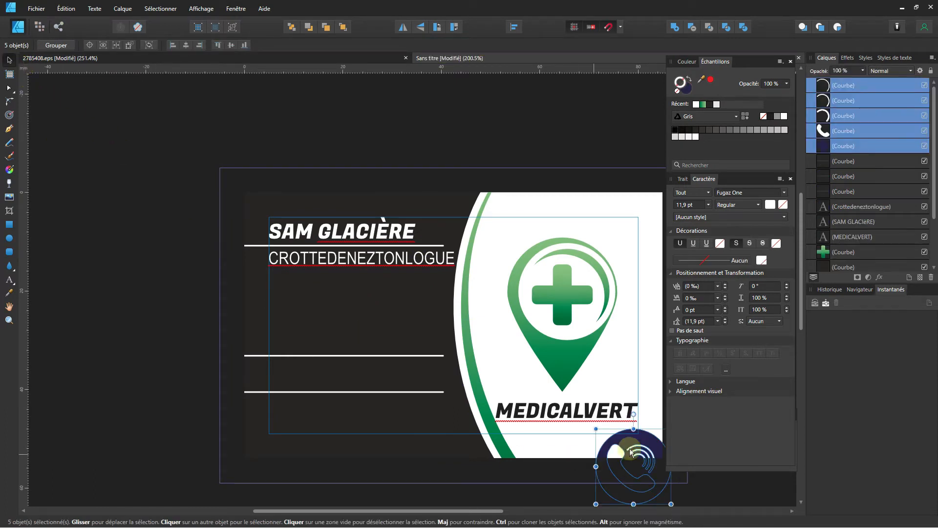
{"action": "left_click_drag", "start_coordinate": [646, 446], "coordinate": [360, 304]}
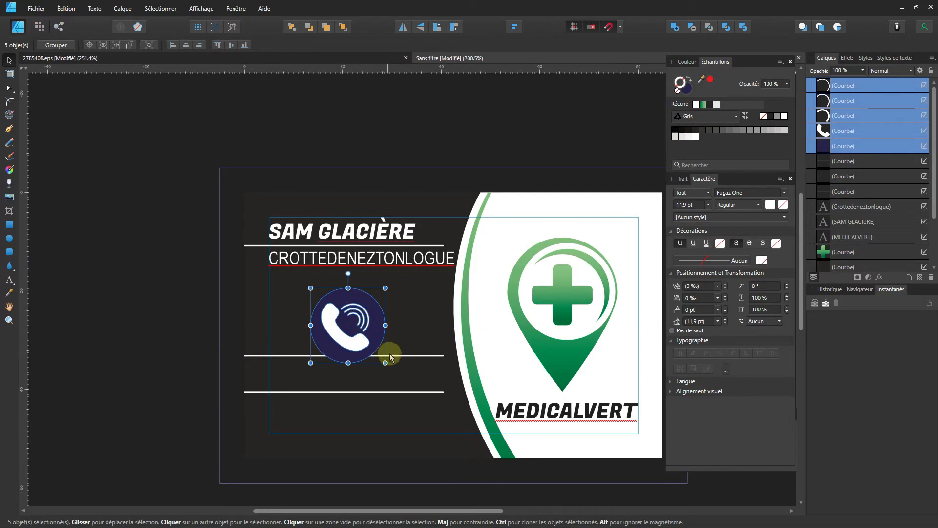
{"action": "left_click_drag", "start_coordinate": [385, 362], "coordinate": [229, 399]}
{"action": "scroll", "coordinate": [323, 312], "scroll_direction": "up", "scroll_amount": 4}
{"action": "scroll", "coordinate": [229, 400], "scroll_direction": "down", "scroll_amount": 3}
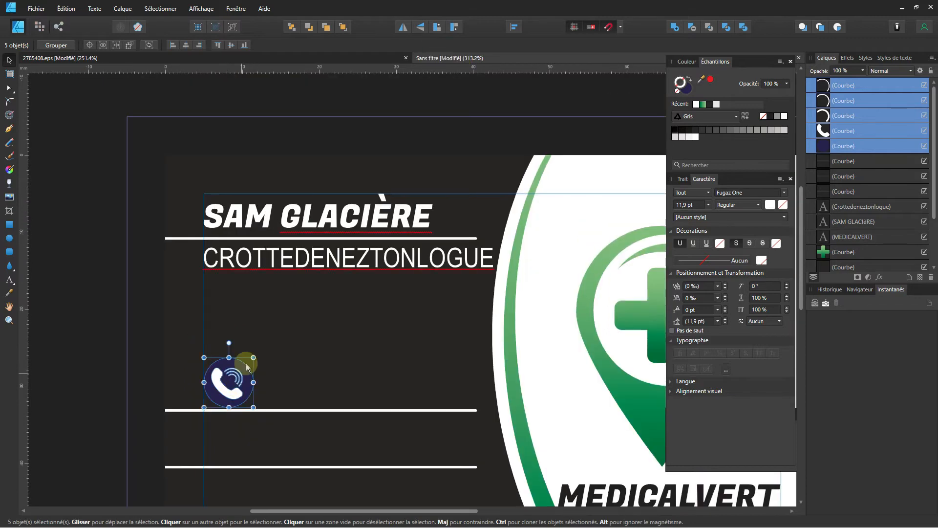
{"action": "left_click_drag", "start_coordinate": [249, 359], "coordinate": [226, 378]}
{"action": "scroll", "coordinate": [222, 384], "scroll_direction": "up", "scroll_amount": 2}
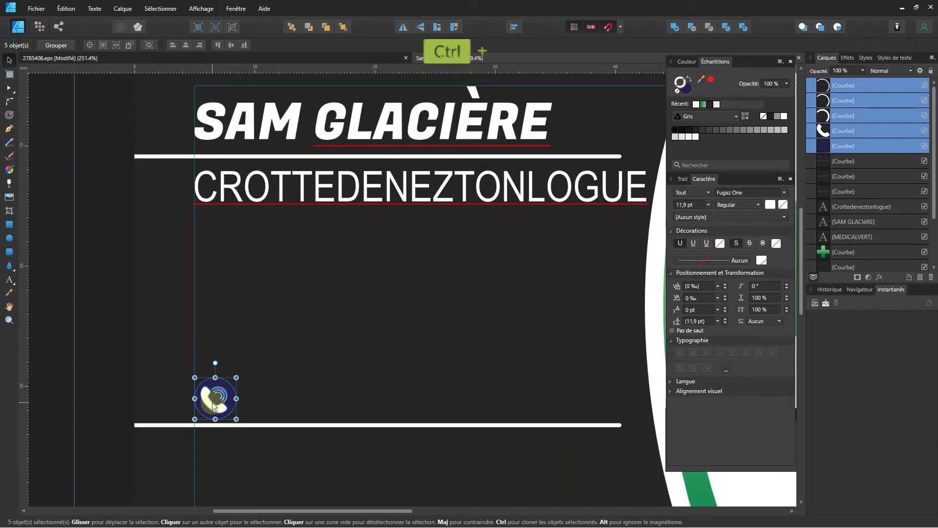
{"action": "scroll", "coordinate": [214, 406], "scroll_direction": "down", "scroll_amount": 2}
Give the phone icon's circle a green gradient fill with no outline.
{"action": "left_click", "coordinate": [209, 419]}
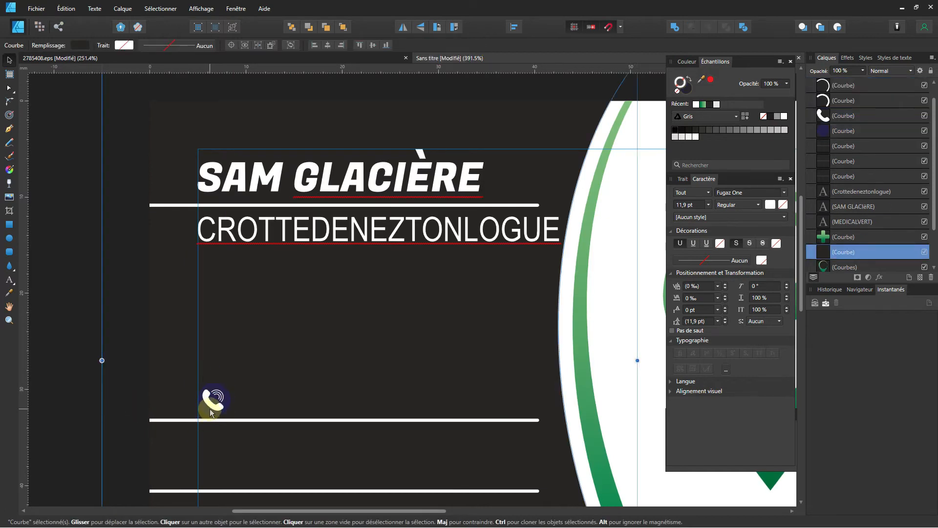
{"action": "left_click", "coordinate": [211, 409]}
{"action": "left_click", "coordinate": [209, 414]}
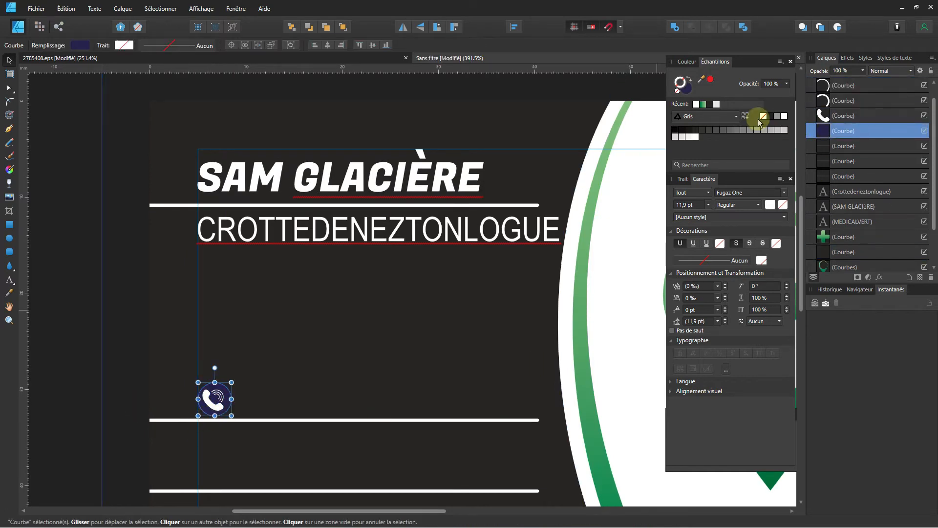
{"action": "left_click", "coordinate": [704, 104]}
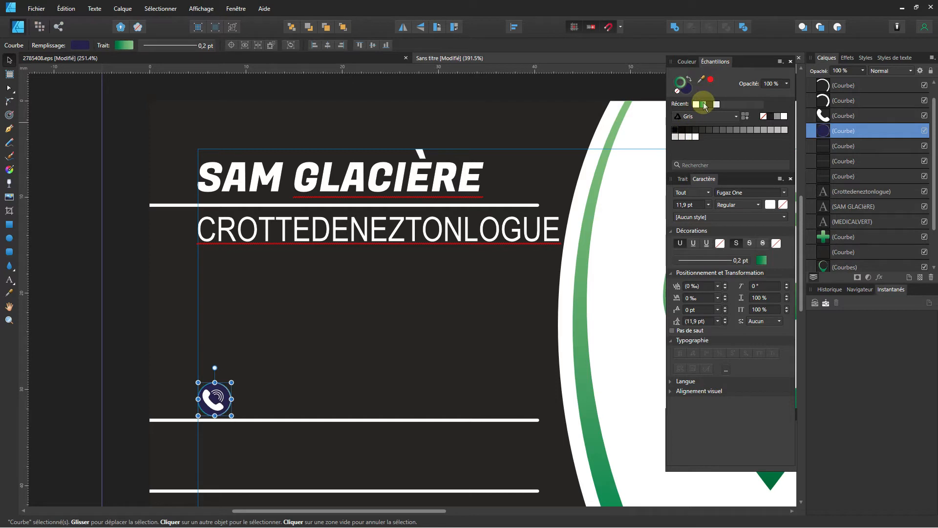
{"action": "left_click", "coordinate": [687, 80]}
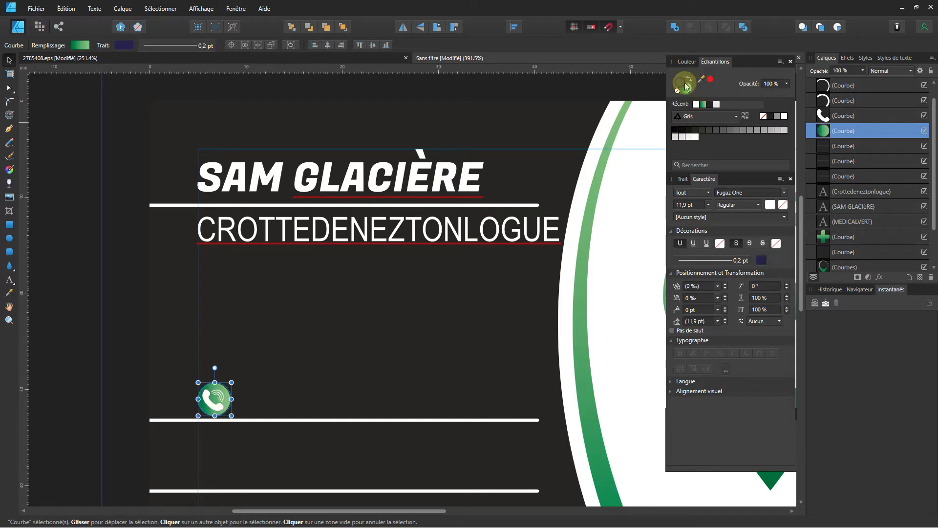
{"action": "left_click", "coordinate": [677, 92]}
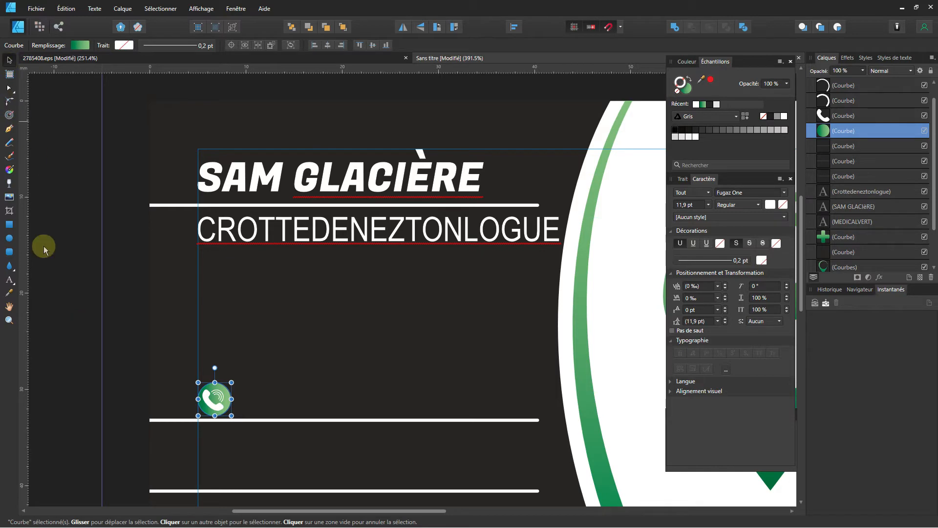
{"action": "left_click", "coordinate": [95, 373]}
{"action": "scroll", "coordinate": [250, 320], "scroll_direction": "down", "scroll_amount": 3, "text": "ctrl"}
{"action": "left_click_drag", "start_coordinate": [316, 321], "coordinate": [352, 209]}
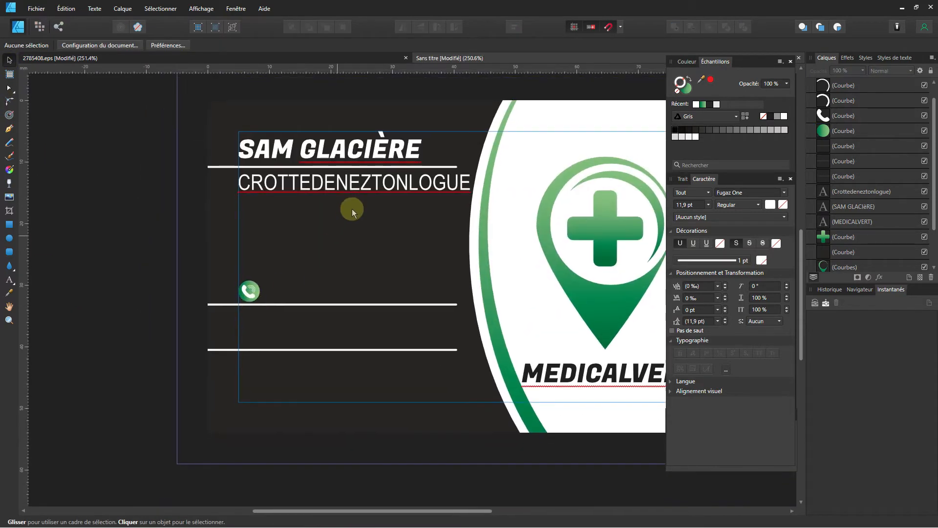
Duplicate the job title text beside the phone icon and replace it with 06.XX.XX.XX.XX.
{"action": "left_click", "coordinate": [354, 183]}
{"action": "double_click", "coordinate": [354, 183]}
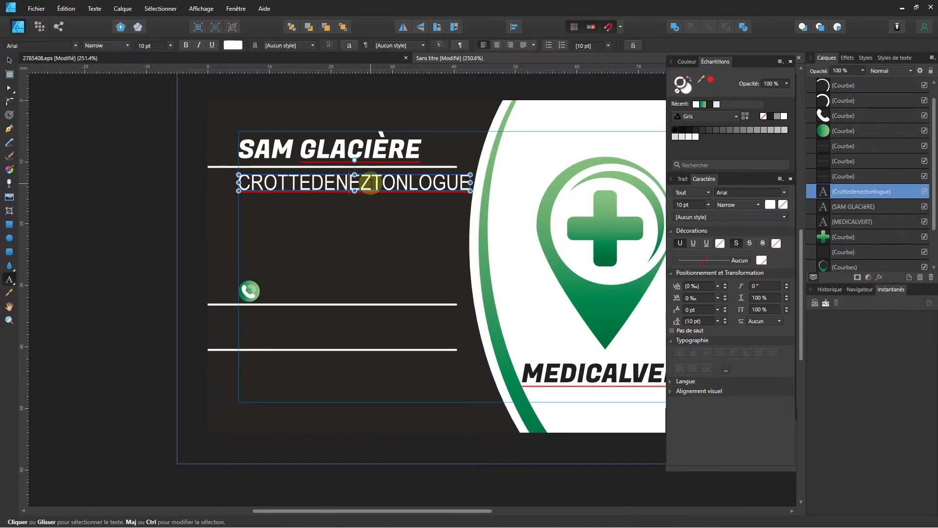
{"action": "left_click", "coordinate": [10, 60]}
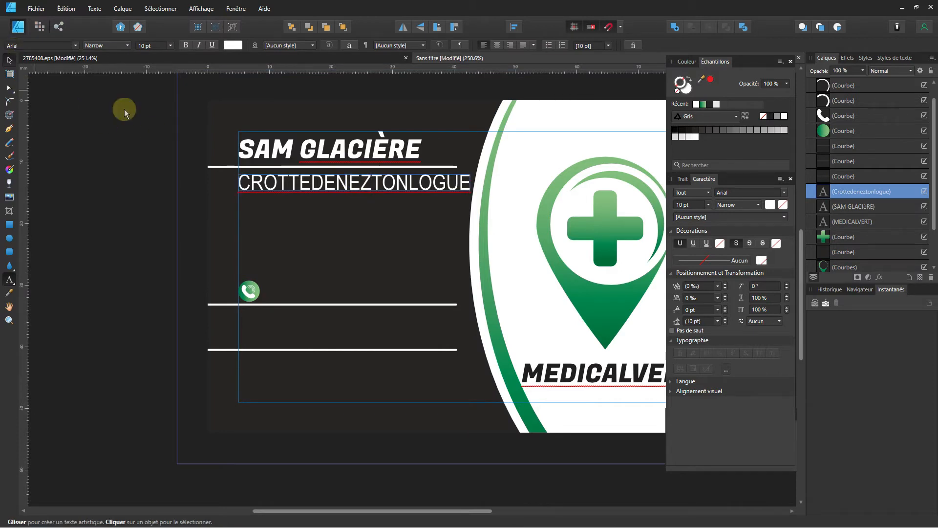
{"action": "left_click_drag", "start_coordinate": [332, 187], "coordinate": [362, 299], "text": "ctrl"}
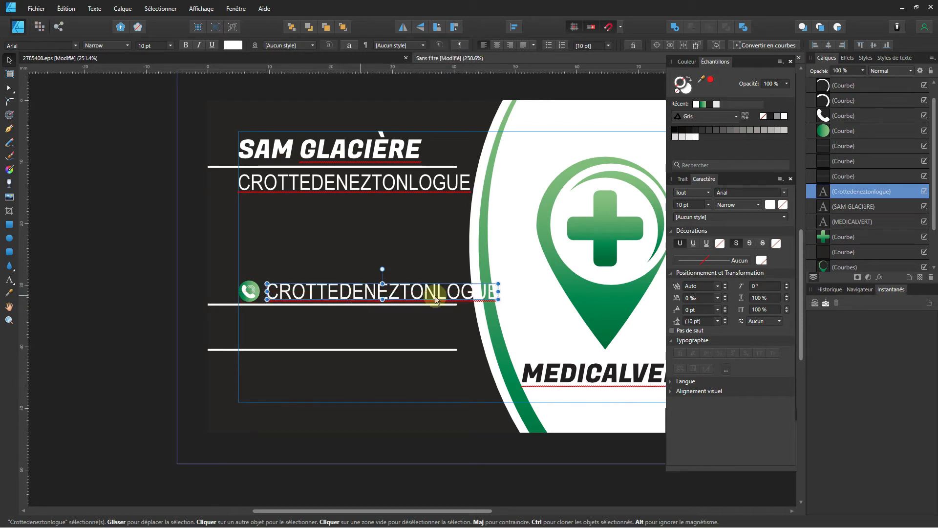
{"action": "double_click", "coordinate": [477, 296]}
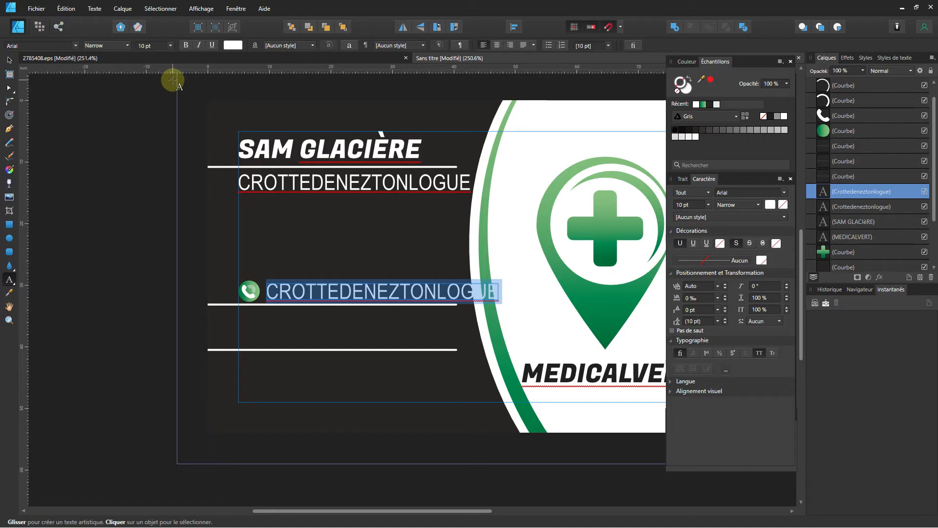
{"action": "type", "text": "06"}
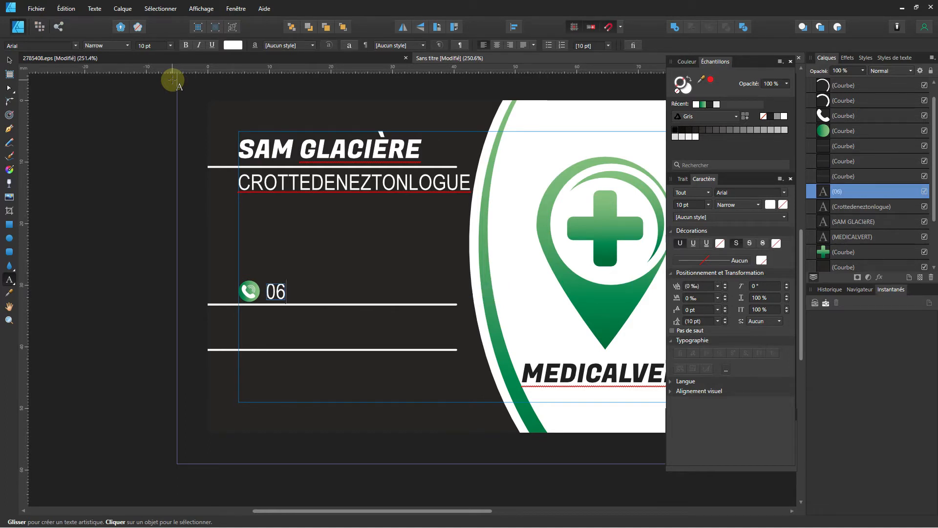
{"action": "type", "text": ".X"}
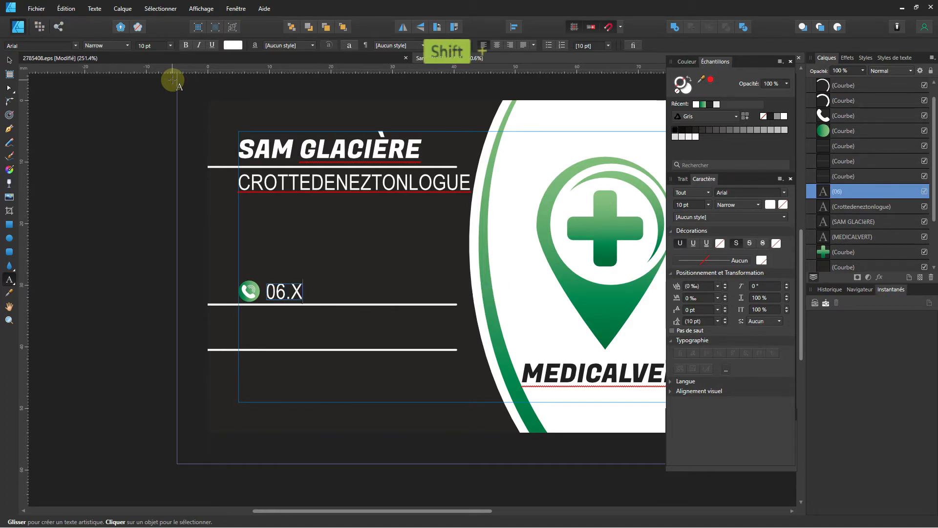
{"action": "type", "text": "X.XX."}
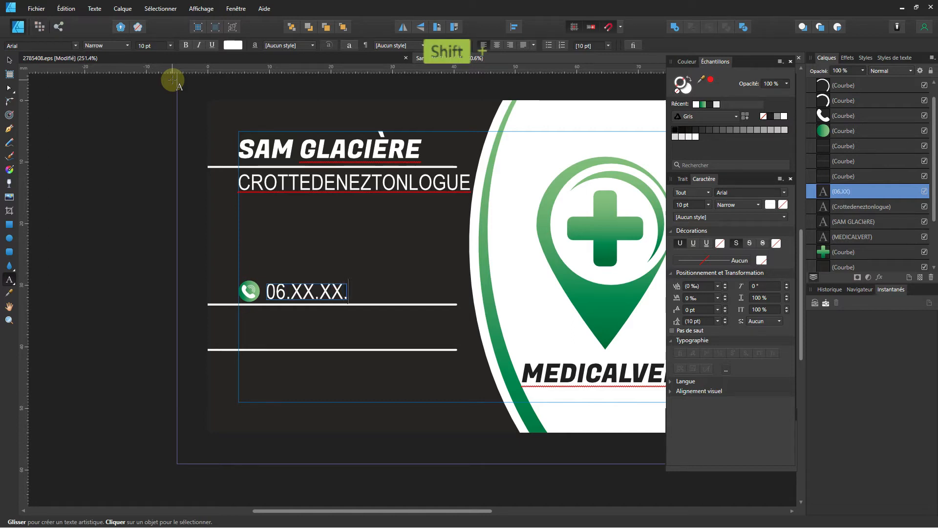
{"action": "type", "text": "XX.XX"}
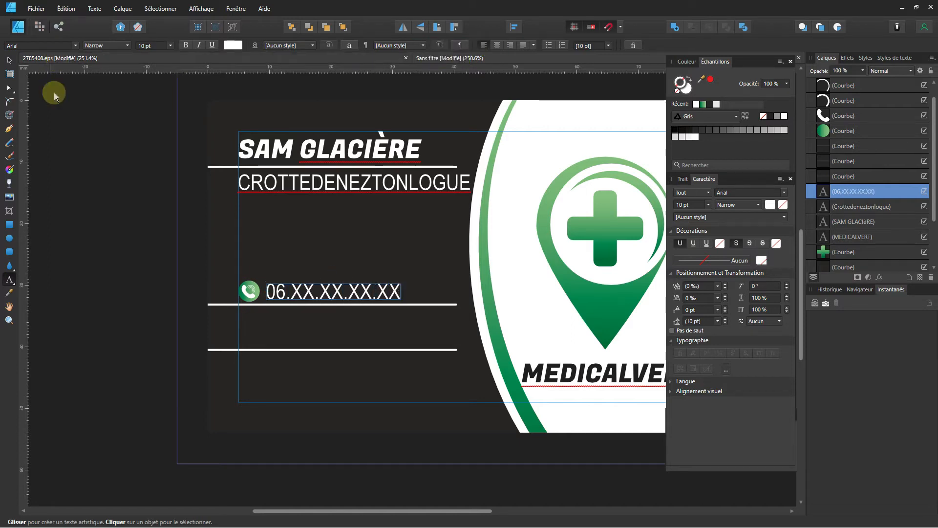
{"action": "left_click", "coordinate": [249, 292]}
{"action": "left_click", "coordinate": [198, 173]}
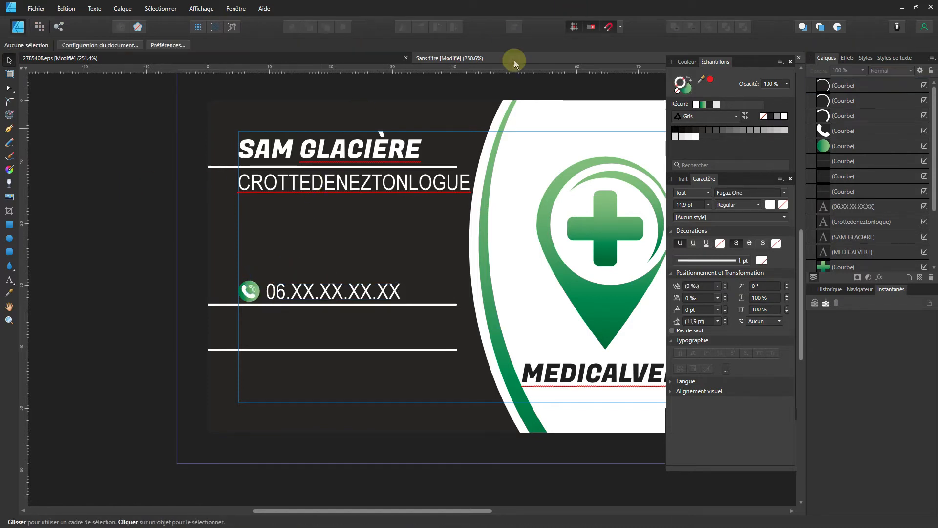
On the icon sheet, select the round mail icon's parts and group them.
{"action": "left_click", "coordinate": [157, 57]}
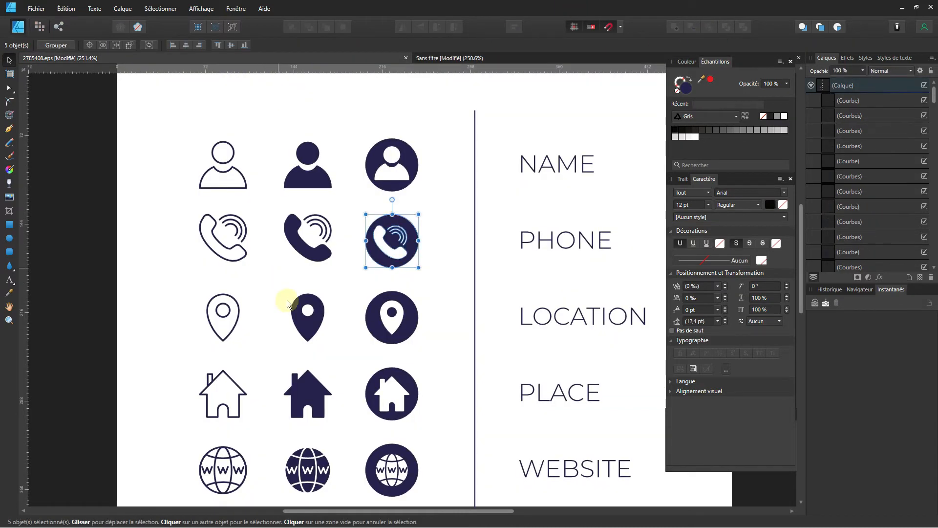
{"action": "scroll", "coordinate": [318, 404], "scroll_direction": "down", "scroll_amount": 6}
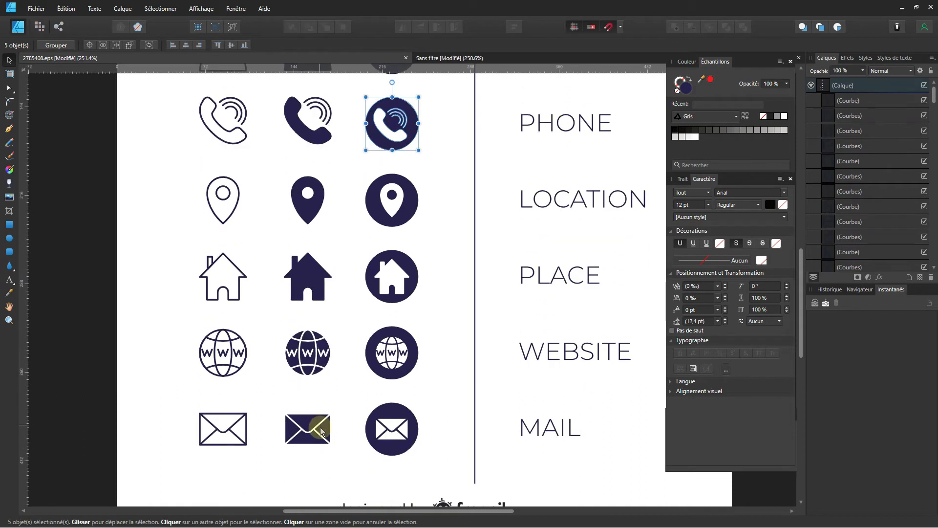
{"action": "left_click_drag", "start_coordinate": [362, 348], "coordinate": [427, 421]}
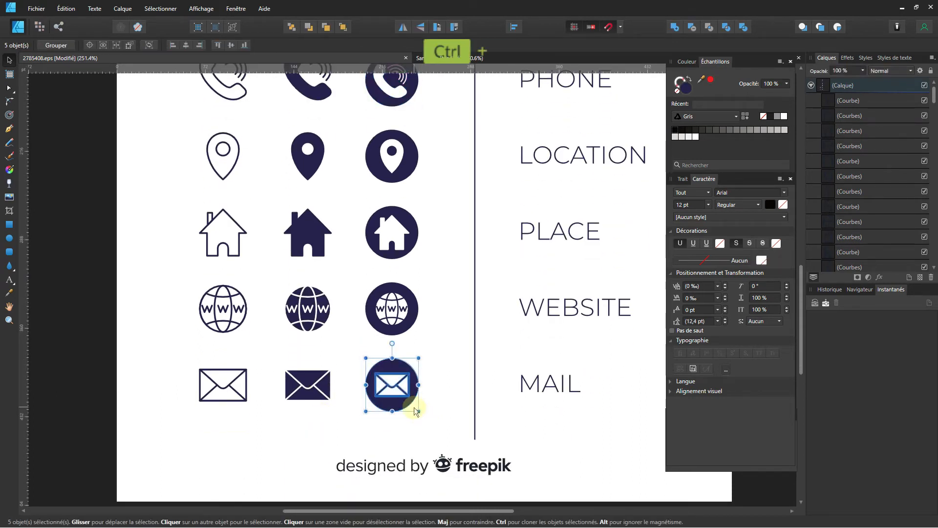
{"action": "key", "text": "ctrl+g"}
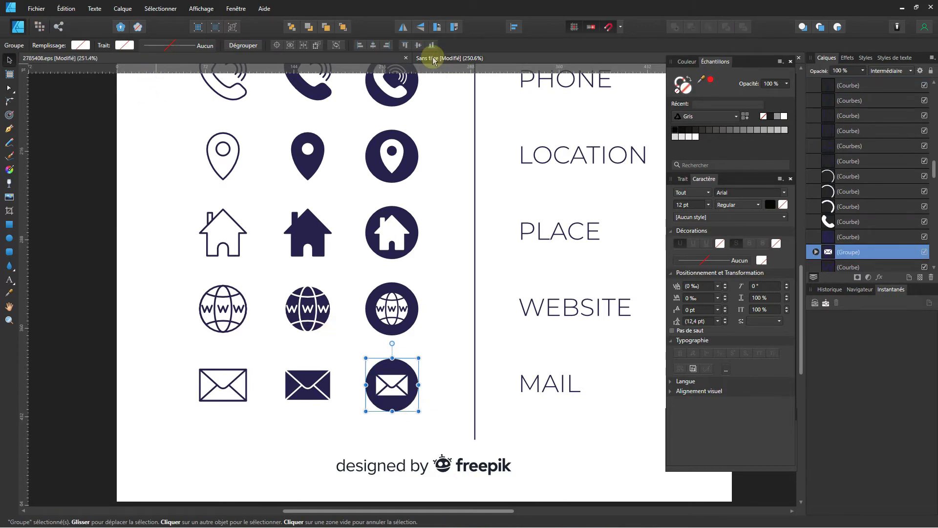
Paste the mail icon onto the business card below the phone row.
{"action": "left_click", "coordinate": [441, 62]}
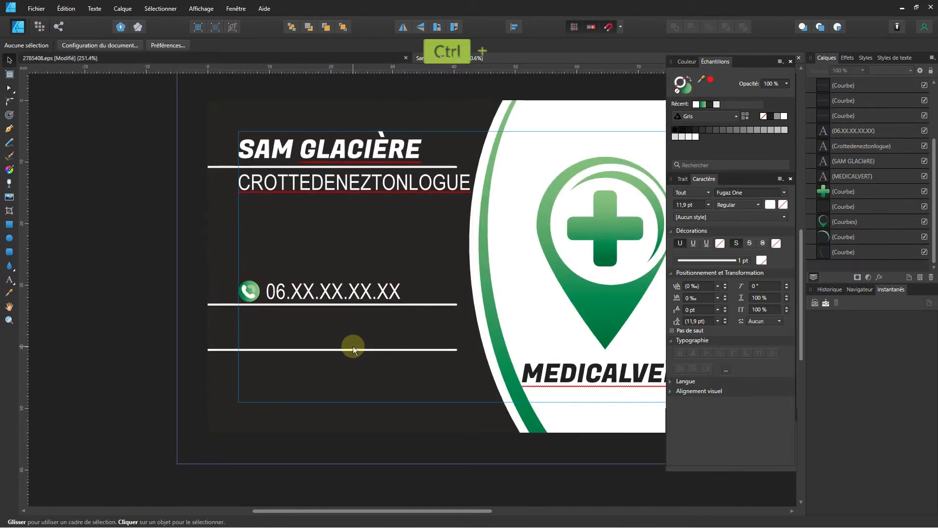
{"action": "key", "text": "ctrl+v"}
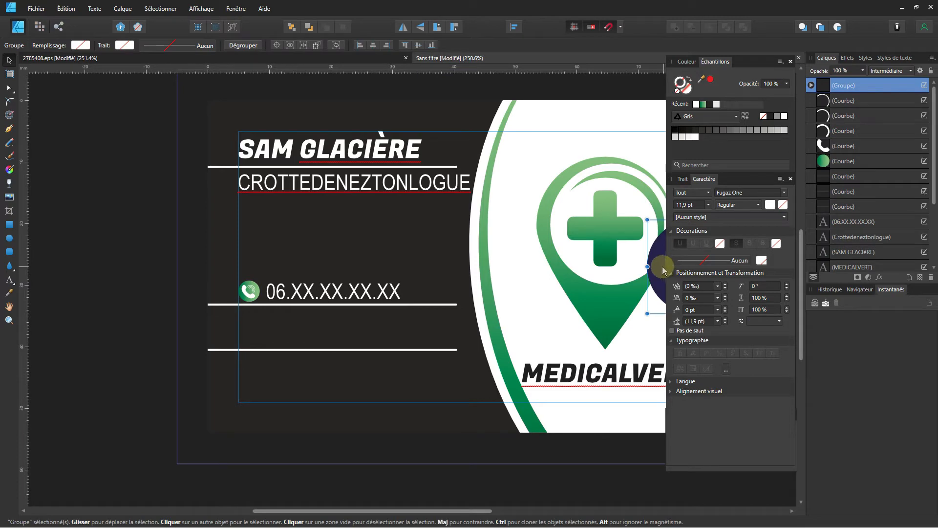
{"action": "left_click_drag", "start_coordinate": [662, 270], "coordinate": [232, 359]}
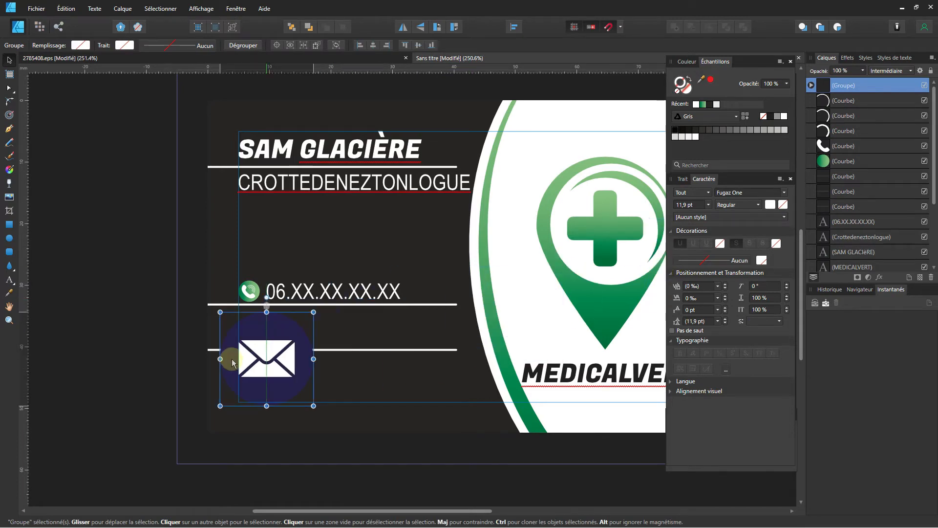
{"action": "left_click", "coordinate": [247, 291]}
{"action": "key", "text": "ctrl+plus"}
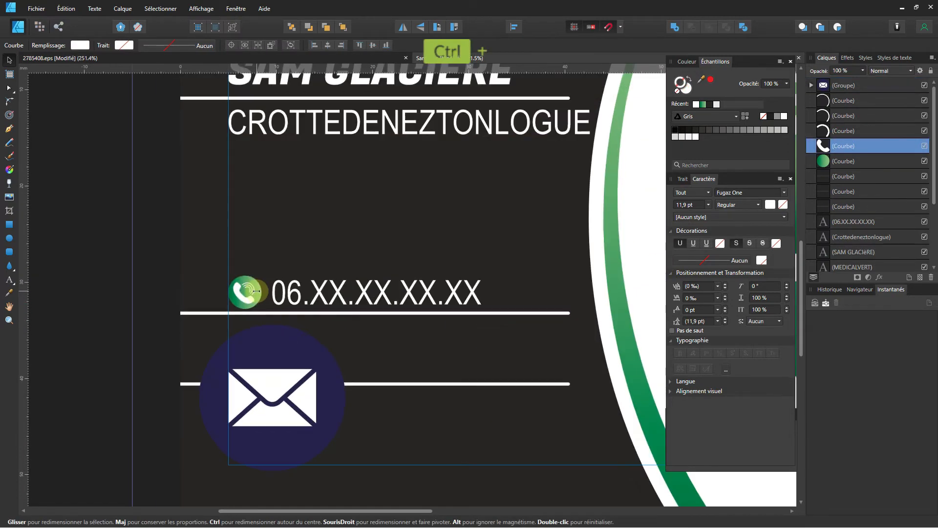
Select the phone's green circle and open Affichage > Studio > Transformer, showing 3,5 × 3,5 mm.
{"action": "key", "text": "ctrl+plus"}
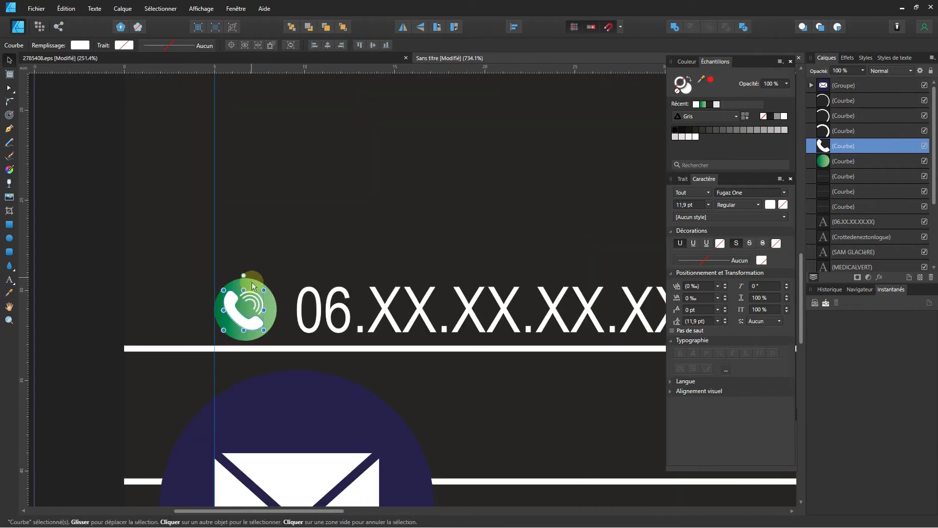
{"action": "left_click", "coordinate": [251, 282]}
{"action": "left_click", "coordinate": [838, 167]}
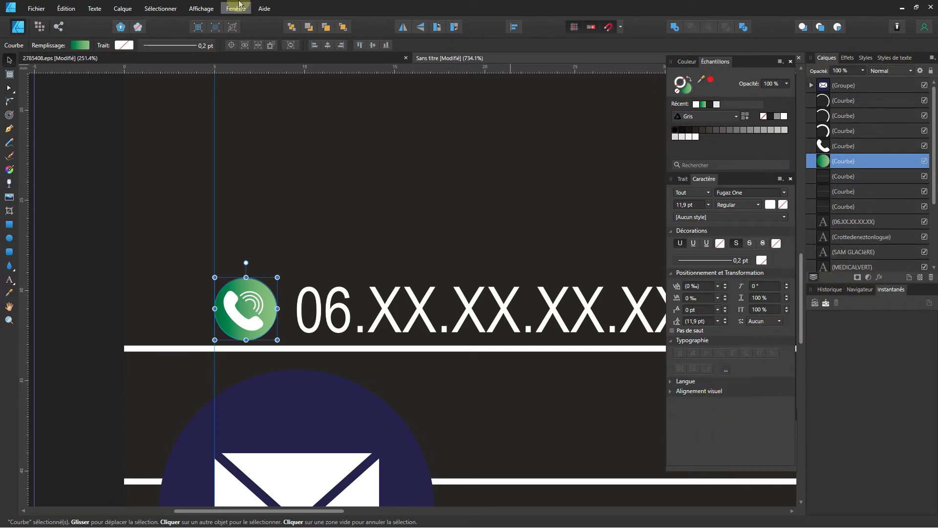
{"action": "left_click", "coordinate": [200, 8]}
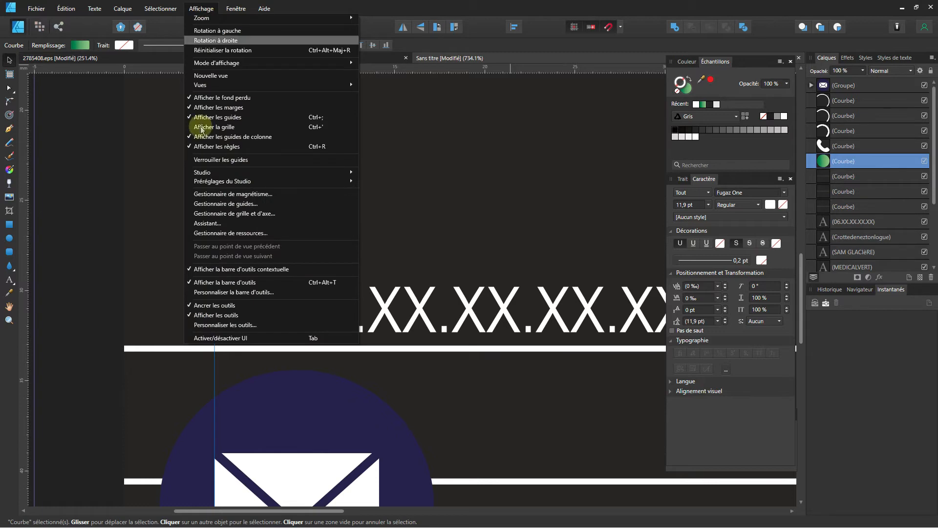
{"action": "mouse_move", "coordinate": [211, 174]}
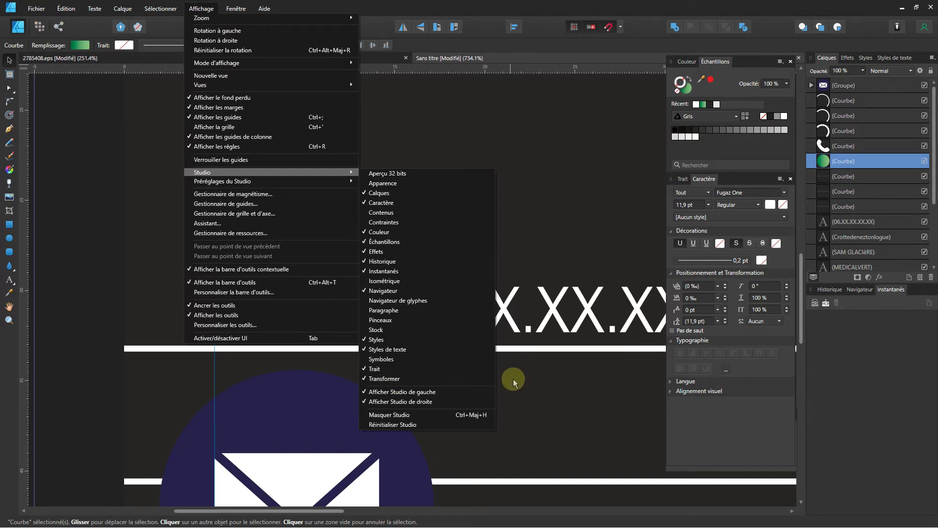
{"action": "left_click", "coordinate": [434, 377]}
{"action": "left_click", "coordinate": [201, 9]}
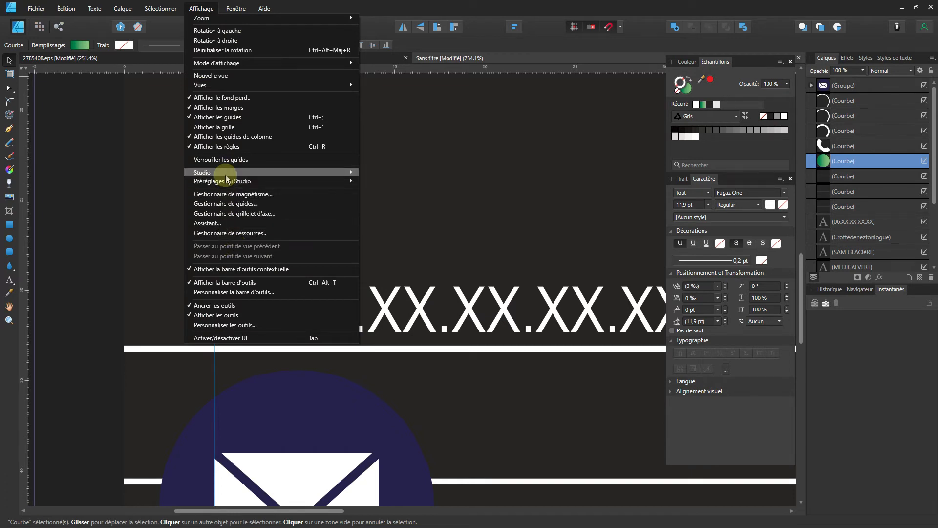
{"action": "left_click", "coordinate": [459, 378]}
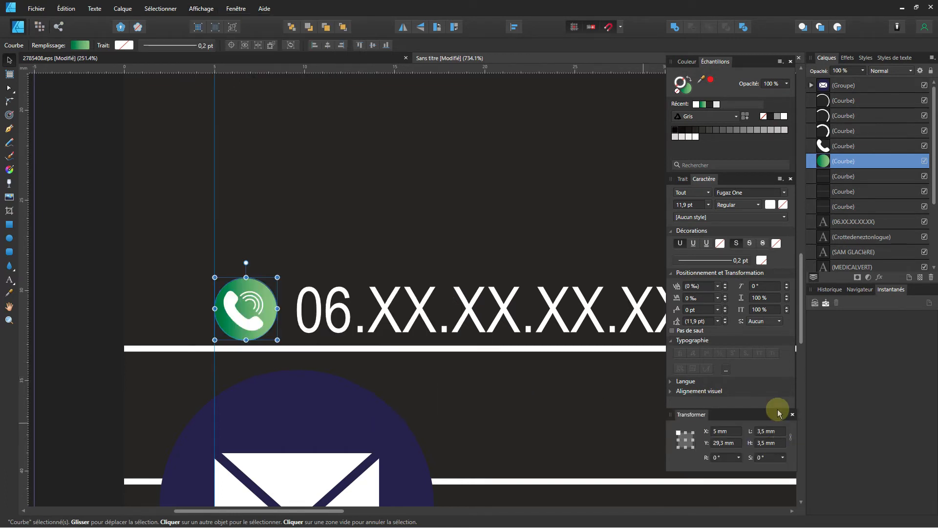
{"action": "mouse_move", "coordinate": [765, 415]}
{"action": "left_mouse_down"}
{"action": "mouse_move", "coordinate": [750, 419]}
{"action": "mouse_move", "coordinate": [763, 433]}
{"action": "mouse_move", "coordinate": [771, 398]}
{"action": "mouse_move", "coordinate": [766, 409]}
{"action": "left_mouse_up"}
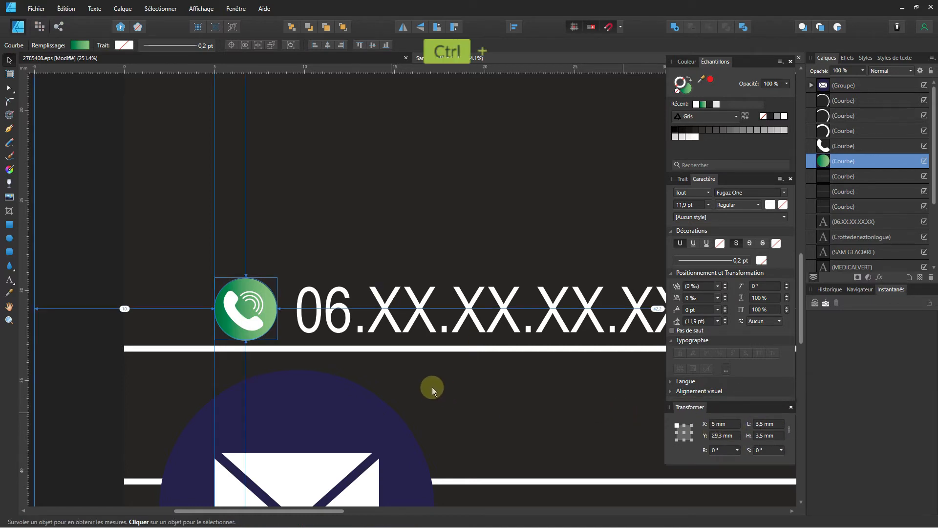
Resize the mail icon to 3,5 mm and move it onto the second contact line.
{"action": "scroll", "coordinate": [429, 391], "scroll_direction": "down", "scroll_amount": 5, "text": "ctrl"}
{"action": "scroll", "coordinate": [417, 171], "scroll_direction": "down", "scroll_amount": 3}
{"action": "left_click", "coordinate": [351, 234]}
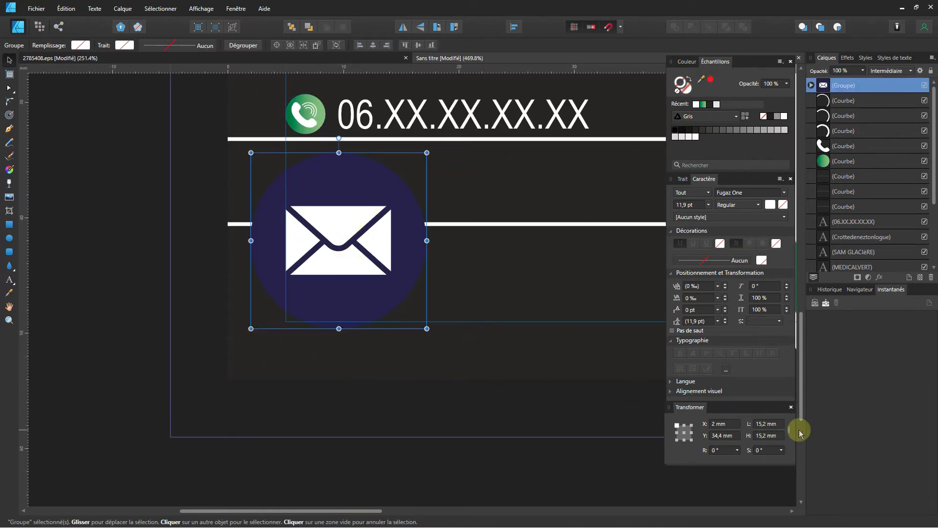
{"action": "left_click", "coordinate": [779, 424]}
{"action": "key", "text": "Return"}
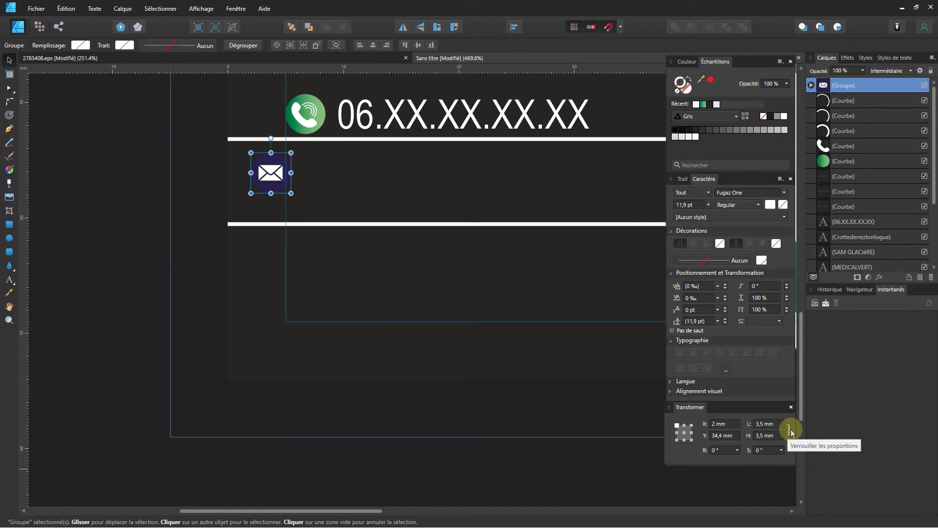
{"action": "left_click_drag", "start_coordinate": [276, 188], "coordinate": [310, 209]}
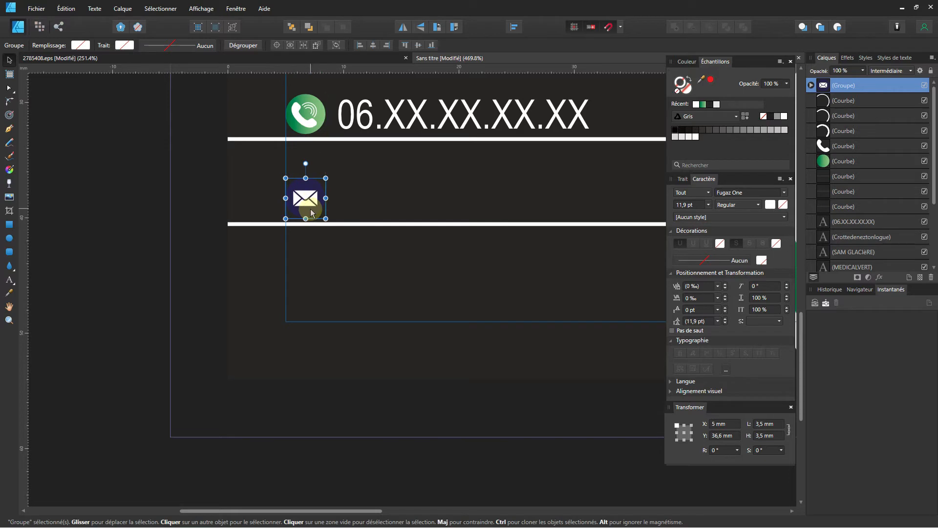
Fill the mail icon's circle with the green gradient from Recent swatches.
{"action": "double_click", "coordinate": [310, 209]}
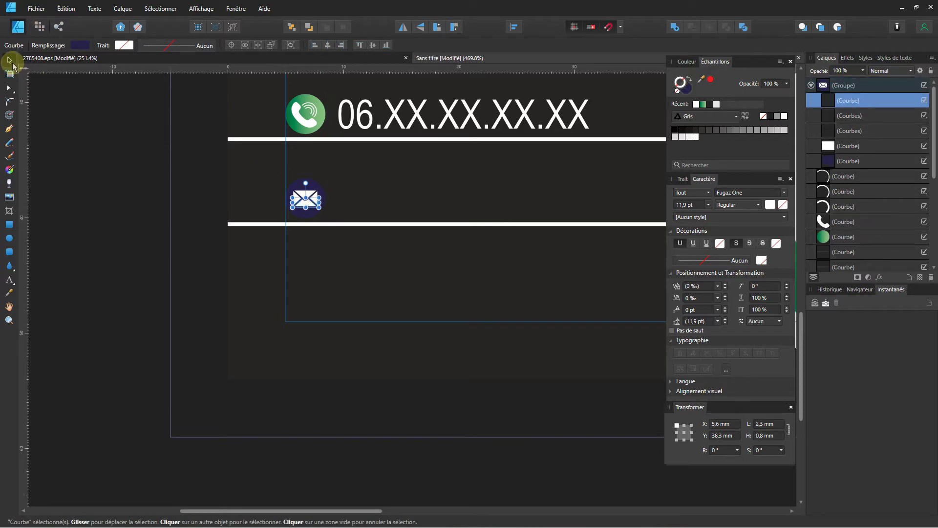
{"action": "left_click", "coordinate": [121, 190]}
{"action": "left_click", "coordinate": [306, 182]}
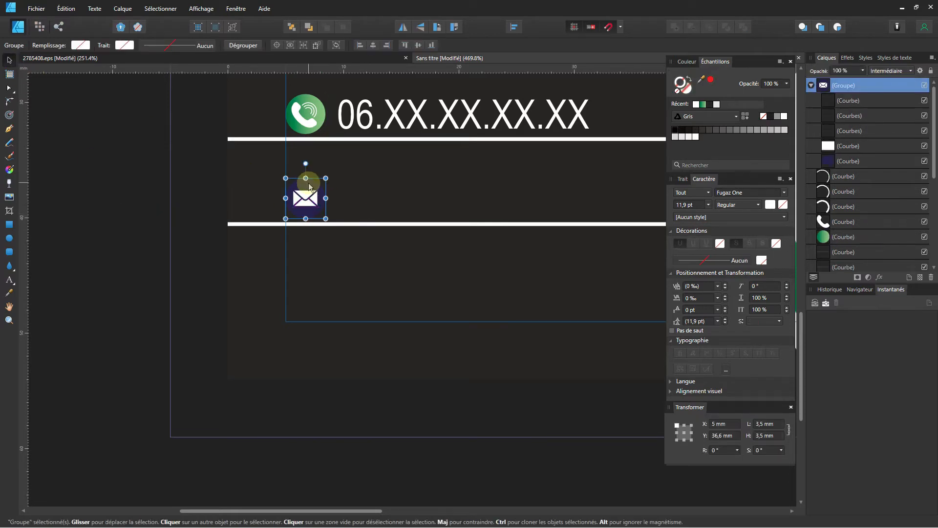
{"action": "double_click", "coordinate": [309, 187]}
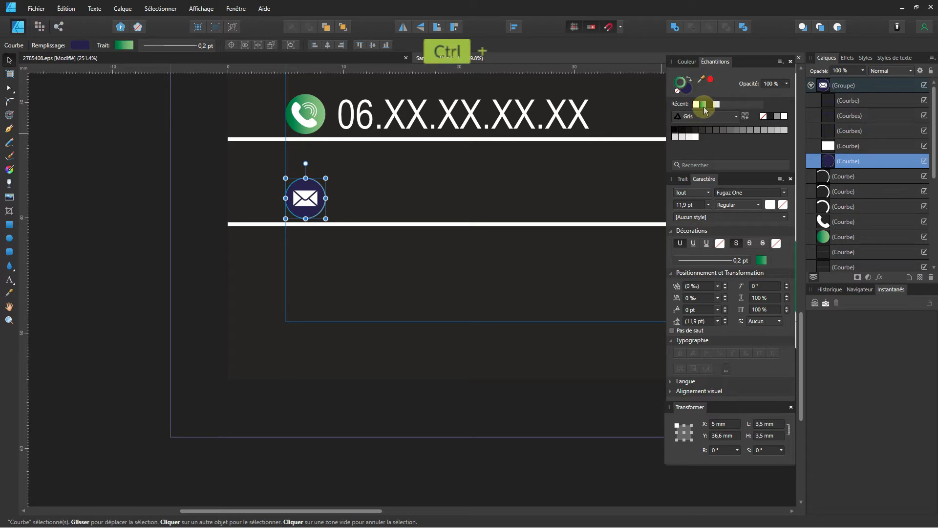
{"action": "key", "text": "ctrl+z"}
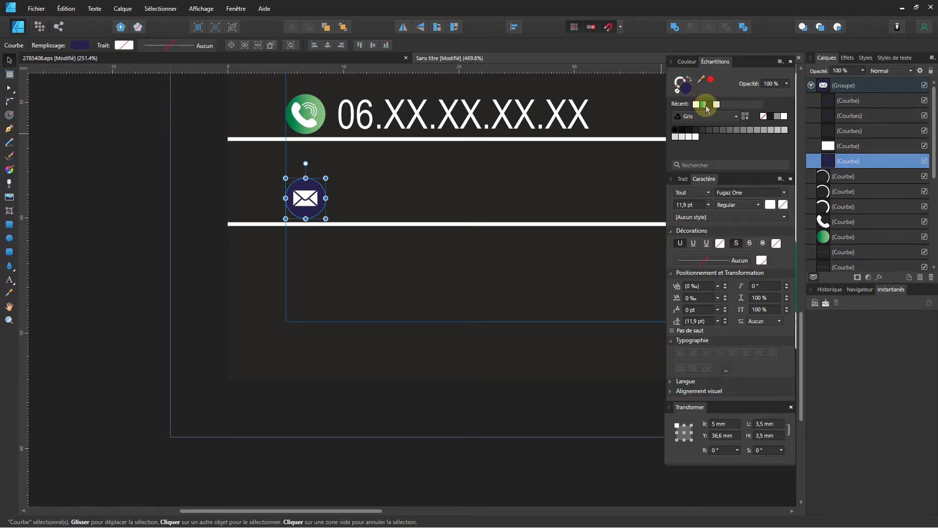
{"action": "left_click", "coordinate": [703, 106]}
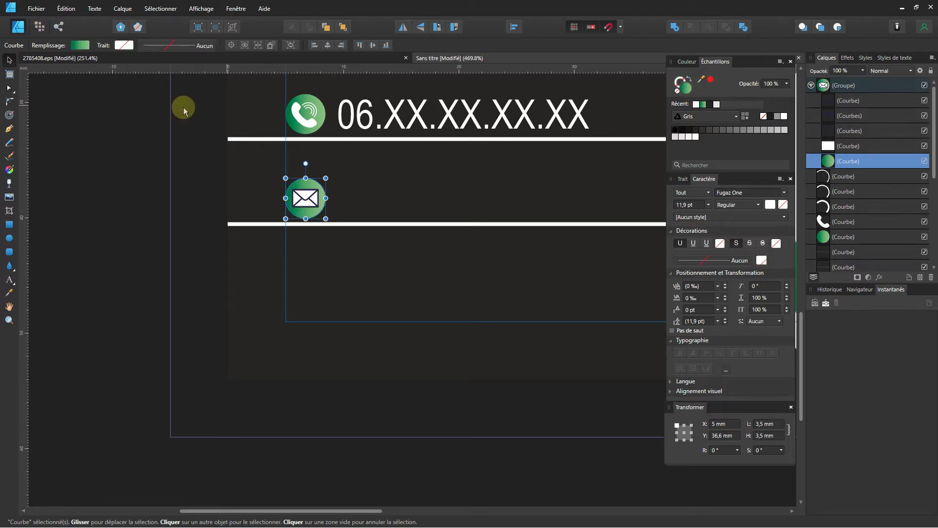
{"action": "left_click", "coordinate": [137, 219]}
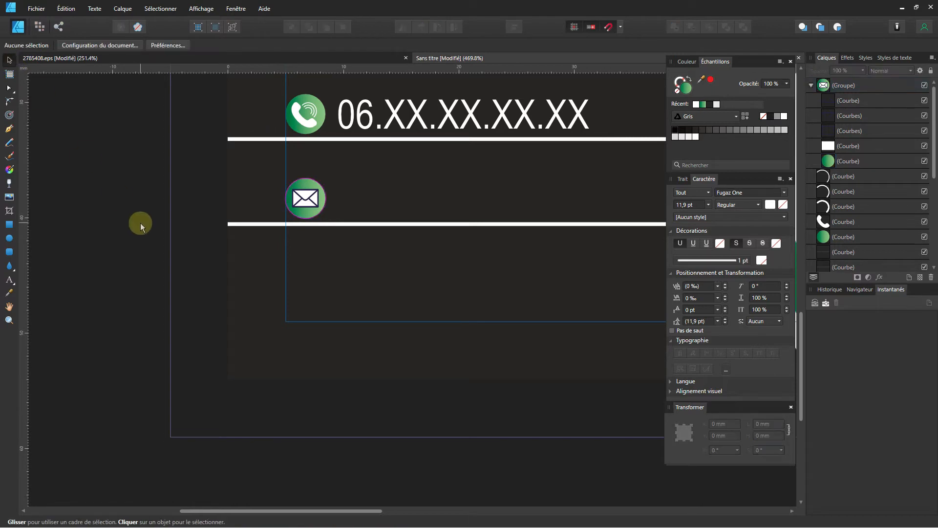
Select parts inside the envelope group, undoing a trial flap deletion and body recolour.
{"action": "scroll", "coordinate": [327, 207], "scroll_direction": "up", "scroll_amount": 6}
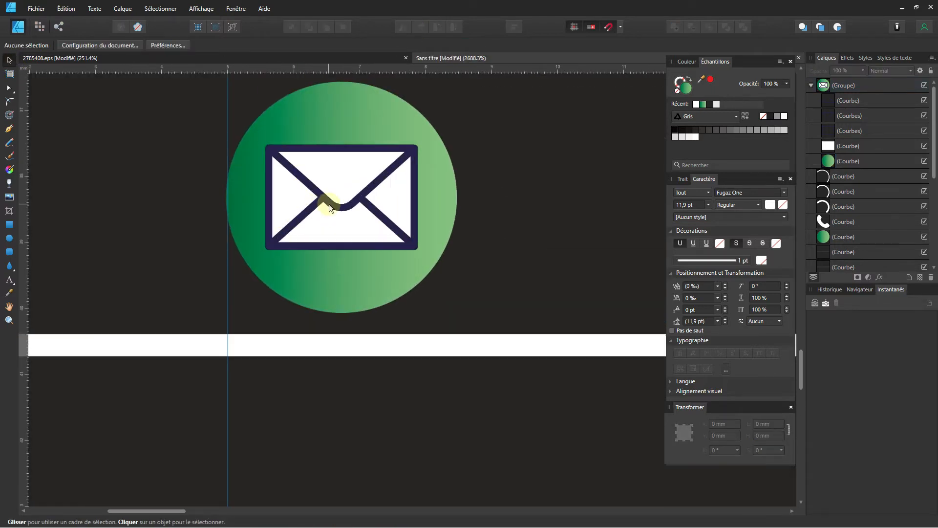
{"action": "left_click", "coordinate": [333, 202]}
{"action": "double_click", "coordinate": [333, 205]}
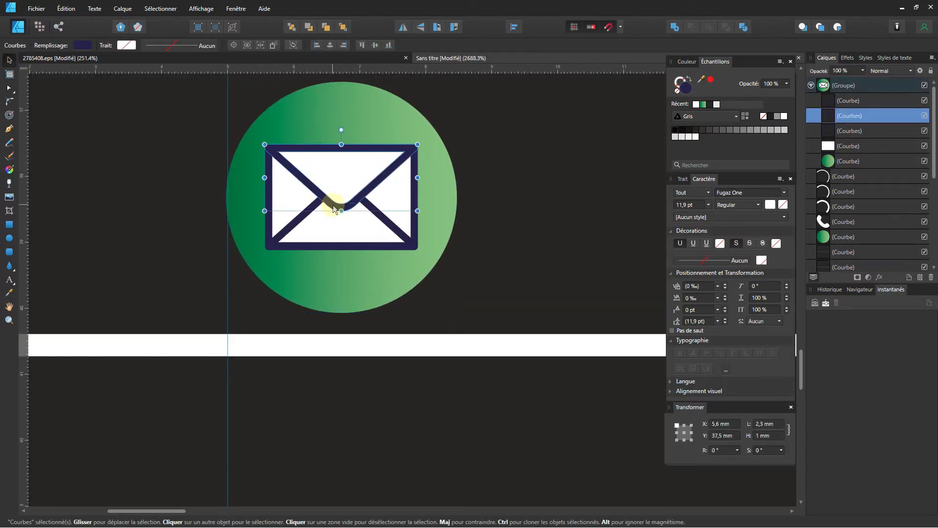
{"action": "left_click", "coordinate": [326, 251], "text": "shift"}
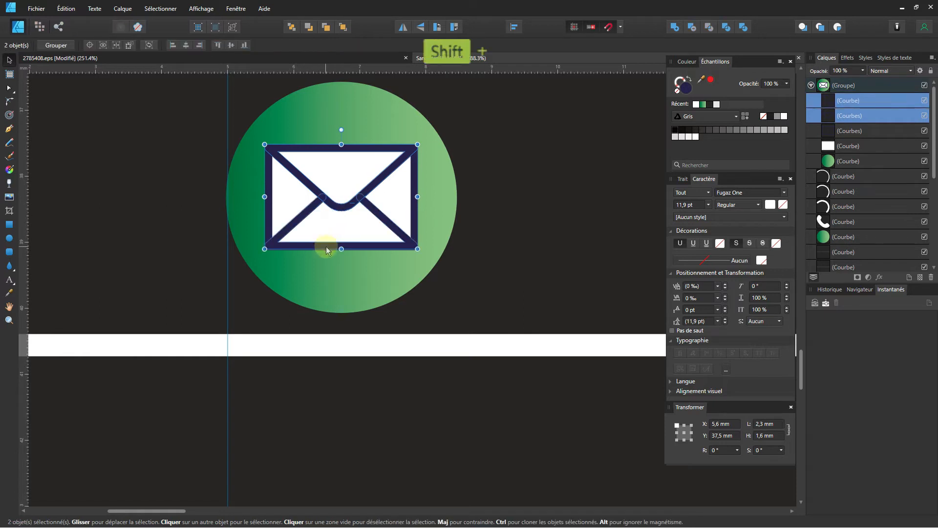
{"action": "left_click", "coordinate": [292, 225], "text": "shift"}
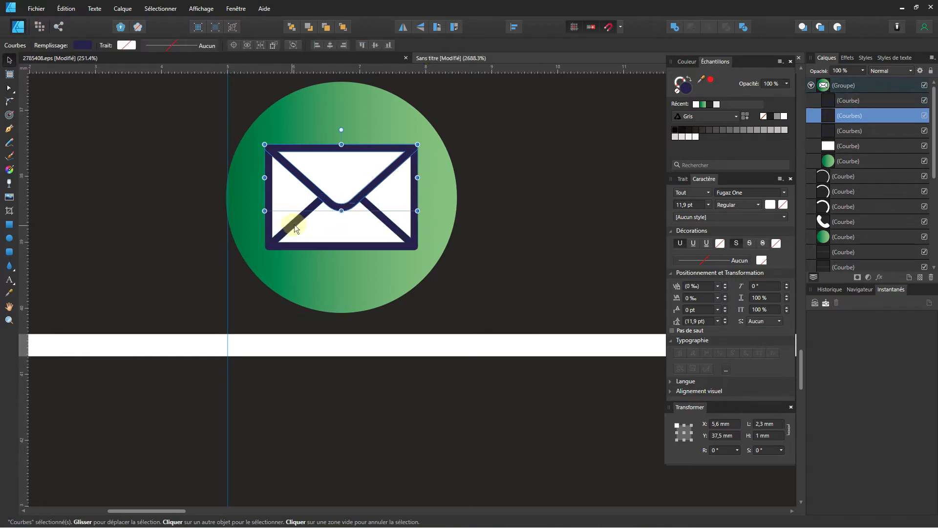
{"action": "key", "text": "Delete"}
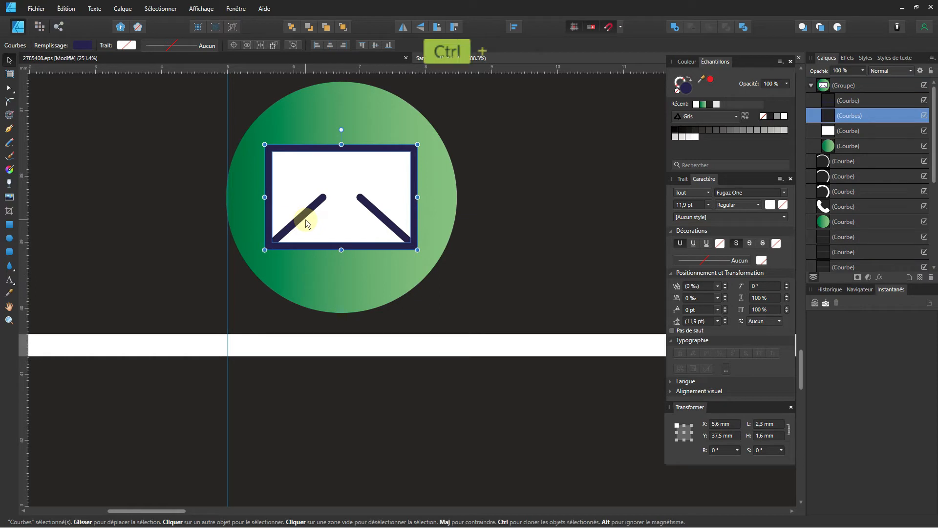
{"action": "key", "text": "ctrl+z"}
{"action": "left_click", "coordinate": [300, 186], "text": "shift"}
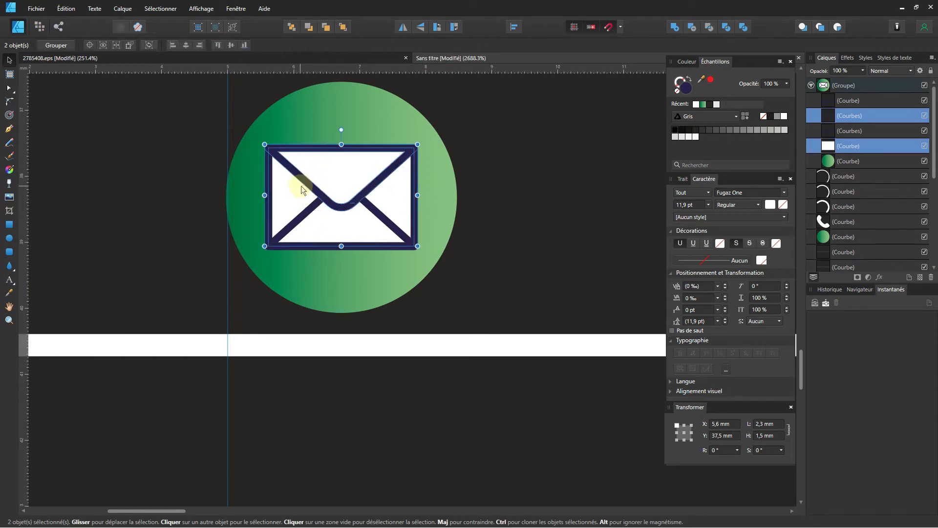
{"action": "left_click", "coordinate": [704, 108]}
{"action": "key", "text": "ctrl+z"}
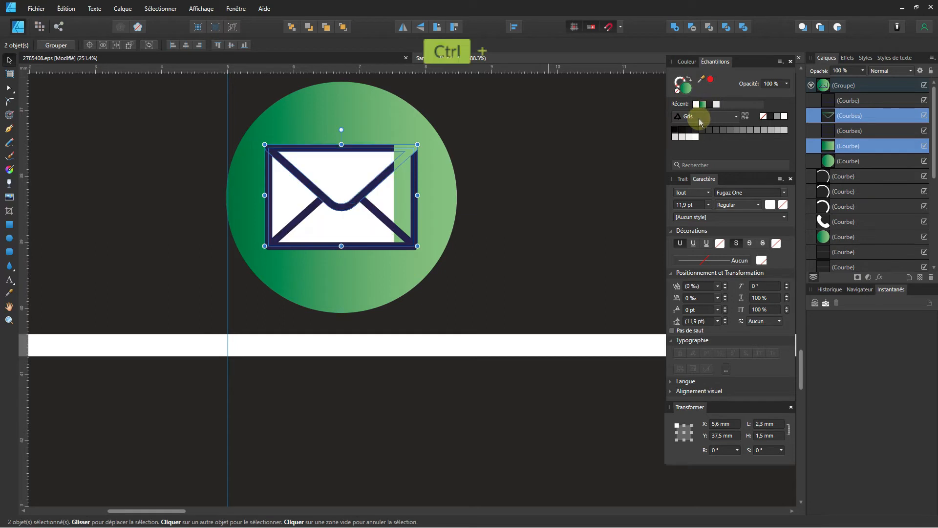
Apply the green gradient to the envelope's flap, outer border and diagonal strokes.
{"action": "double_click", "coordinate": [406, 146]}
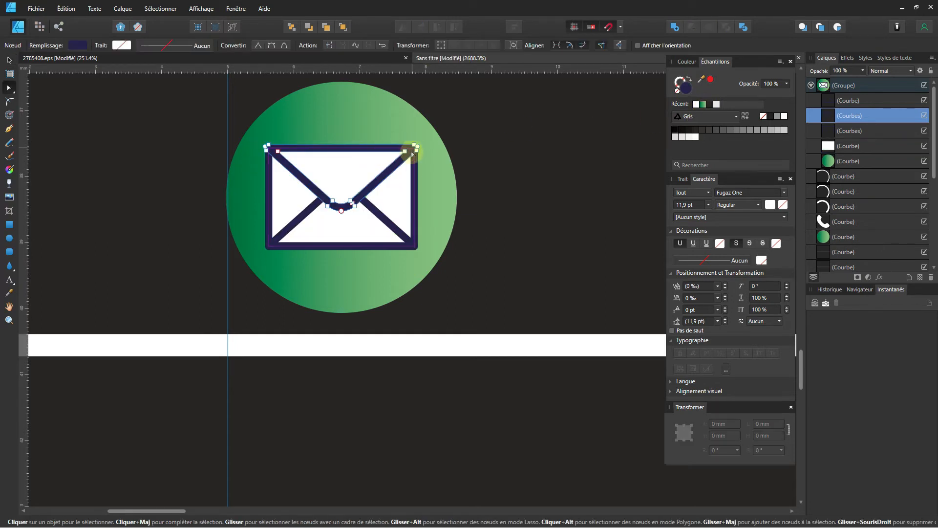
{"action": "scroll", "coordinate": [412, 155], "scroll_direction": "up", "scroll_amount": 3}
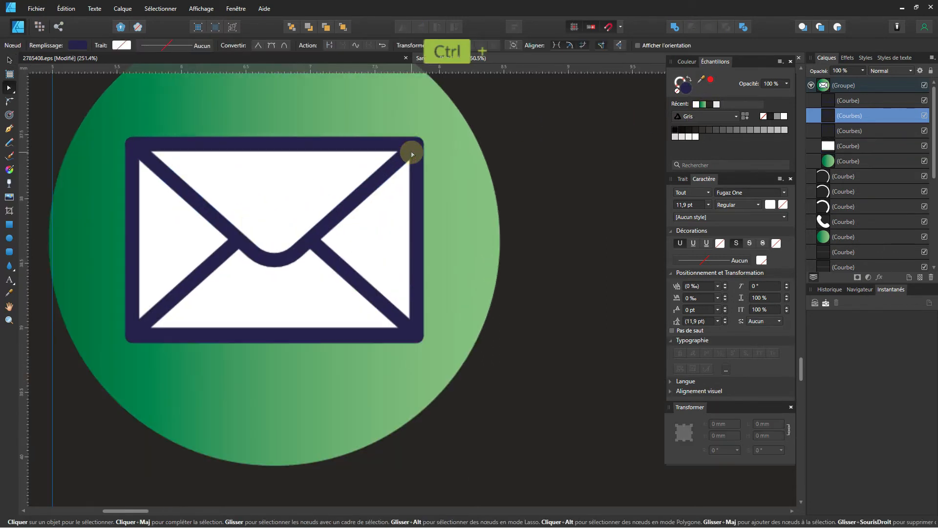
{"action": "left_click", "coordinate": [80, 51]}
{"action": "left_click", "coordinate": [689, 92]}
{"action": "left_click", "coordinate": [703, 105]}
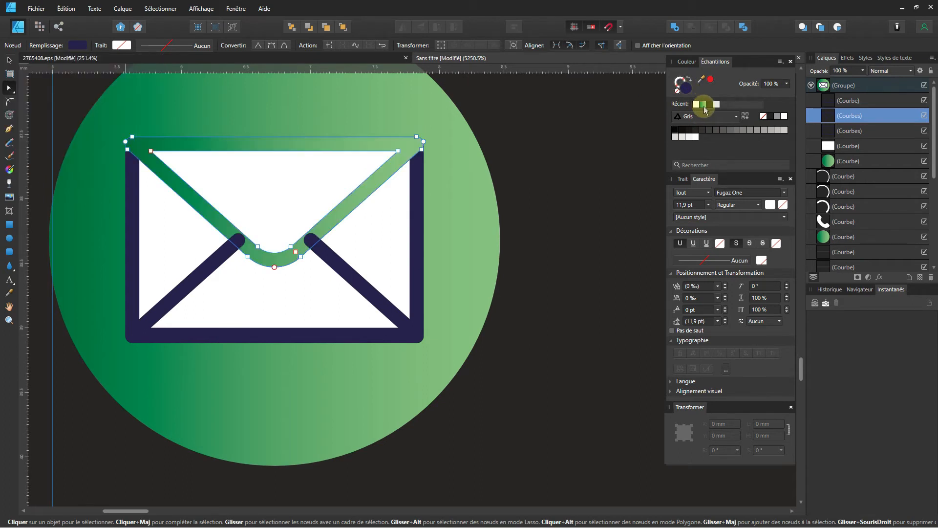
{"action": "left_click", "coordinate": [419, 224]}
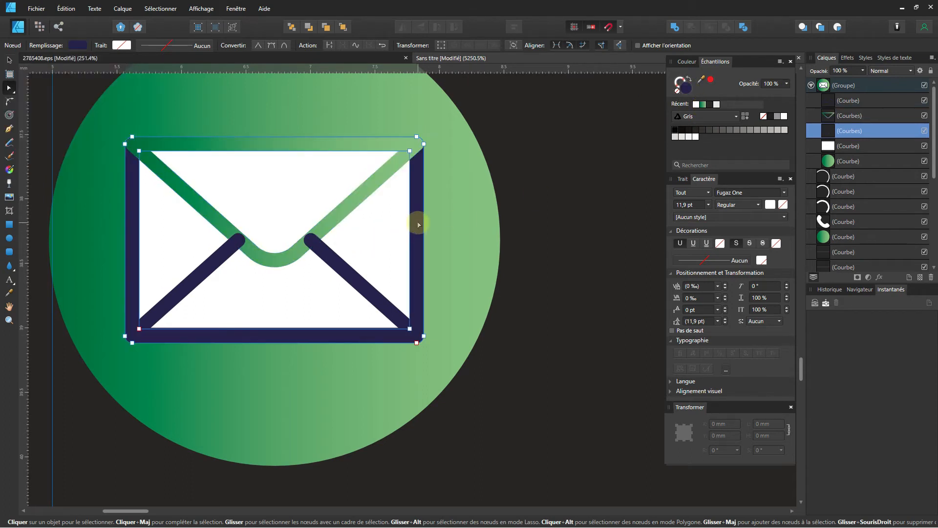
{"action": "left_click", "coordinate": [704, 106]}
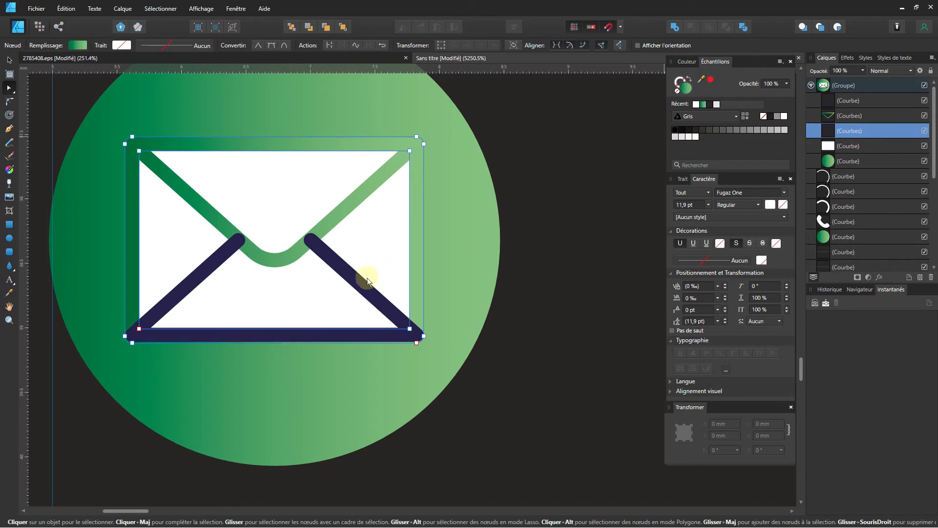
{"action": "left_click", "coordinate": [361, 285]}
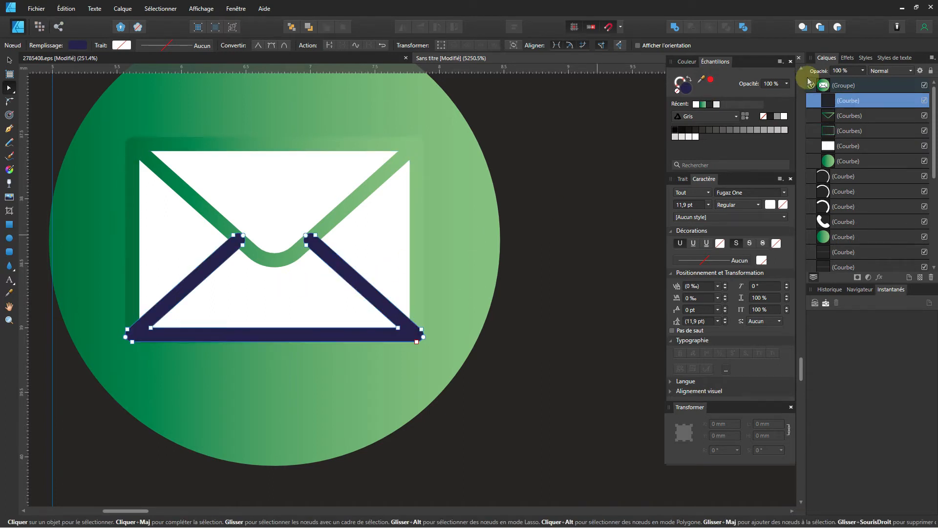
{"action": "left_click", "coordinate": [703, 106]}
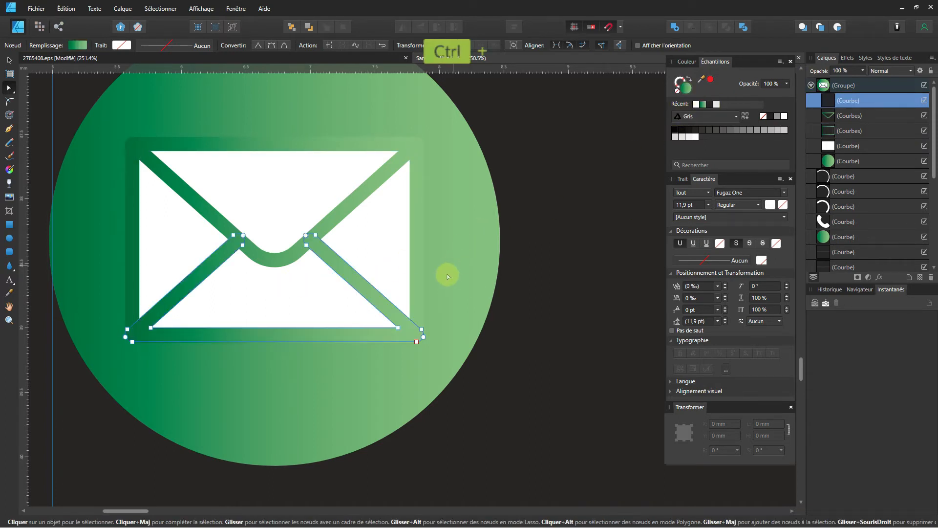
{"action": "scroll", "coordinate": [442, 281], "scroll_direction": "down", "scroll_amount": 3}
{"action": "scroll", "coordinate": [443, 290], "scroll_direction": "down", "scroll_amount": 2}
{"action": "left_click", "coordinate": [208, 282]}
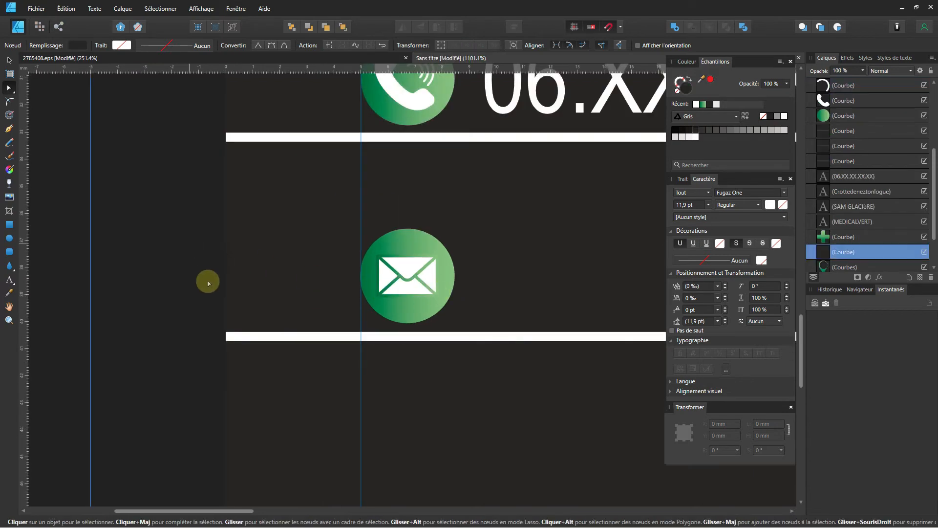
Duplicate the phone-number text down onto the email row beside the envelope icon.
{"action": "scroll", "coordinate": [209, 284], "scroll_direction": "down", "scroll_amount": 2}
{"action": "left_click_drag", "start_coordinate": [391, 286], "coordinate": [230, 285]}
{"action": "scroll", "coordinate": [269, 269], "scroll_direction": "down", "scroll_amount": 1}
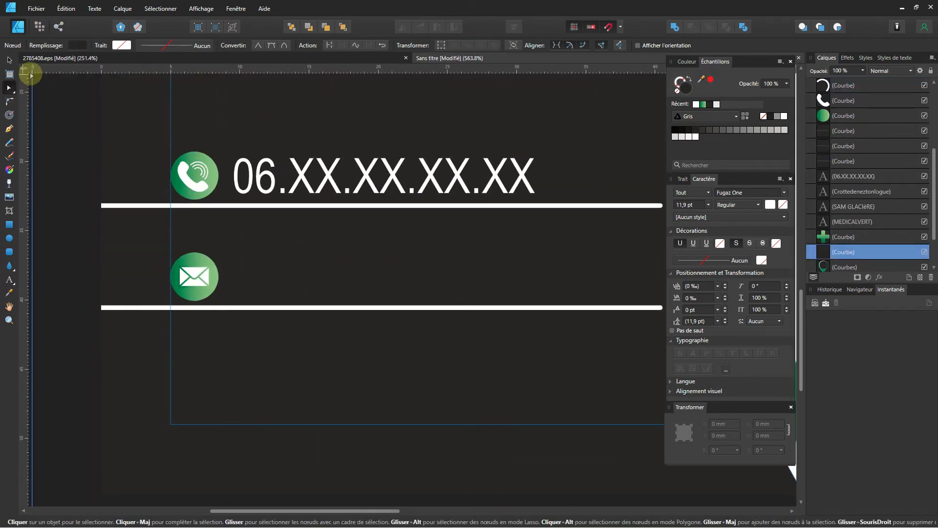
{"action": "left_click", "coordinate": [272, 174]}
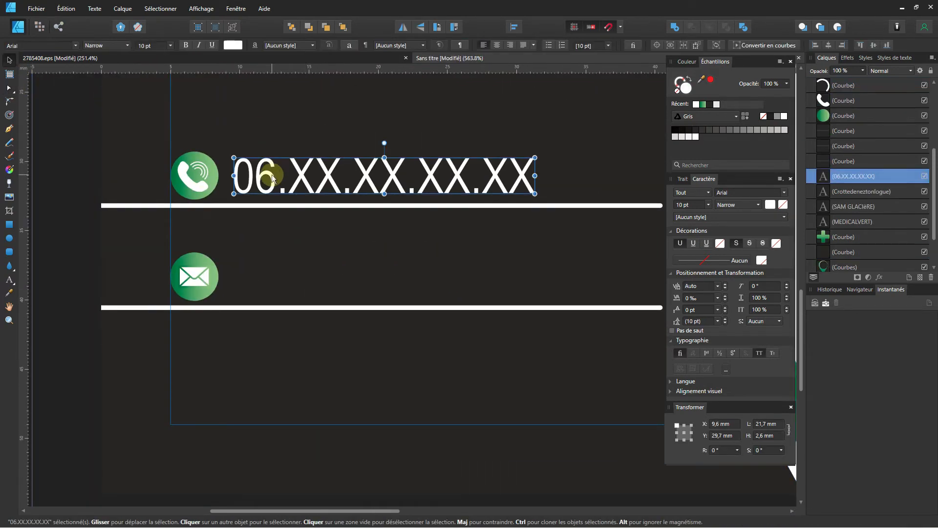
{"action": "left_click_drag", "start_coordinate": [272, 199], "coordinate": [272, 282]}
{"action": "scroll", "coordinate": [277, 279], "scroll_direction": "down", "scroll_amount": 2}
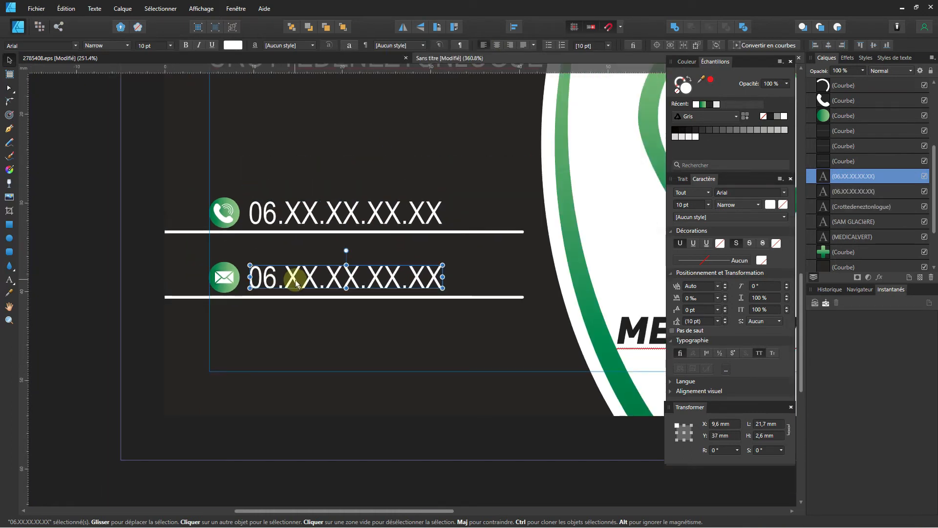
{"action": "double_click", "coordinate": [296, 281]}
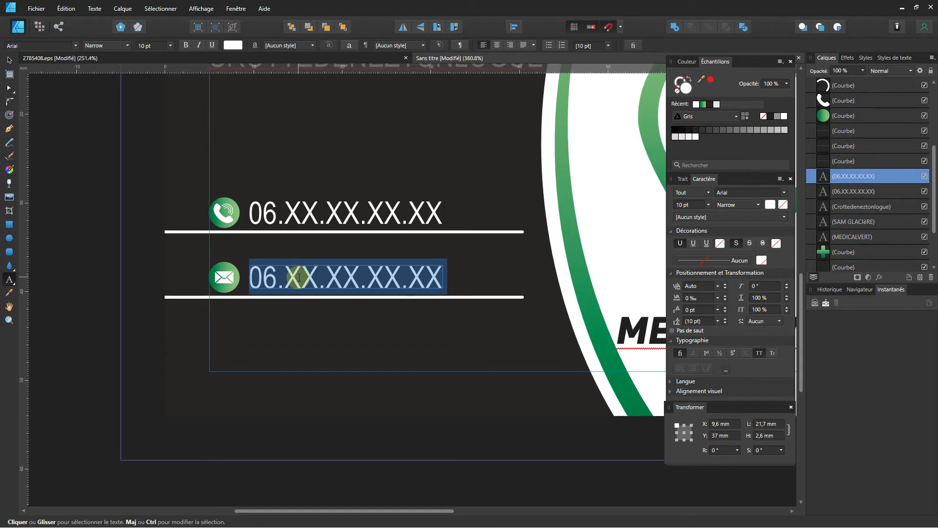
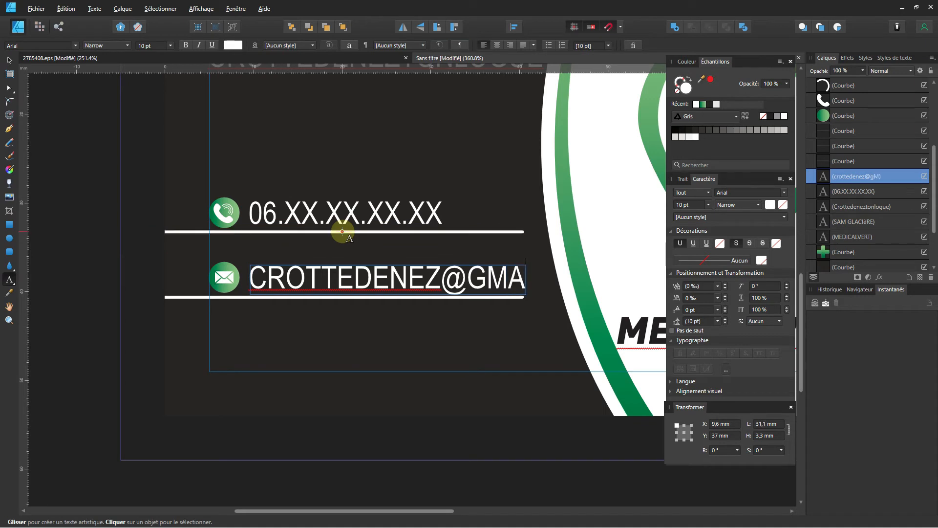
Type the contact's gmail.com e-mail address in place of the copied number.
{"action": "key", "text": "shift"}
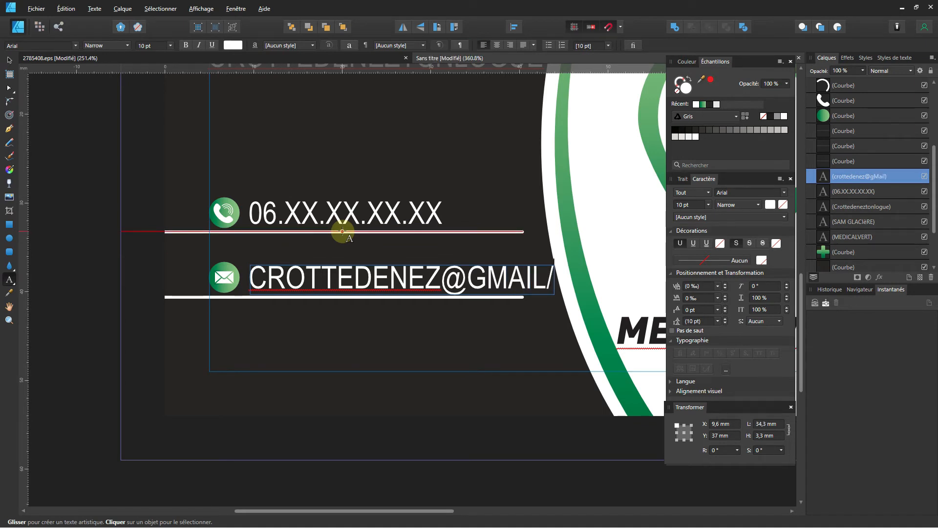
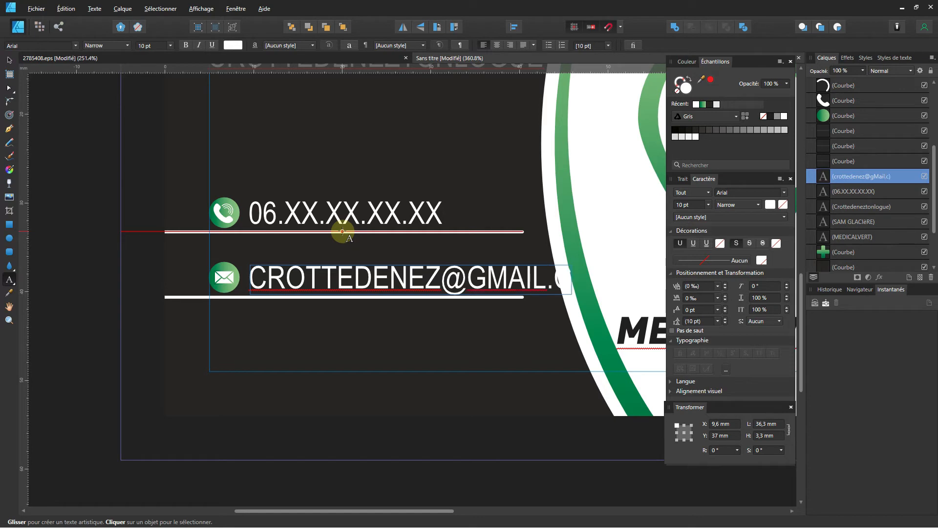
{"action": "key", "text": "alt"}
{"action": "key", "text": "shift"}
{"action": "key", "text": "alt"}
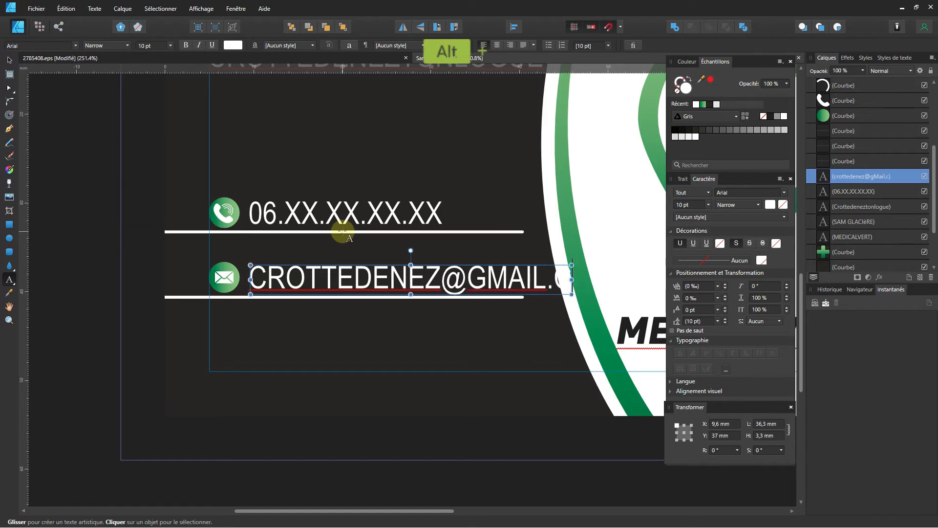
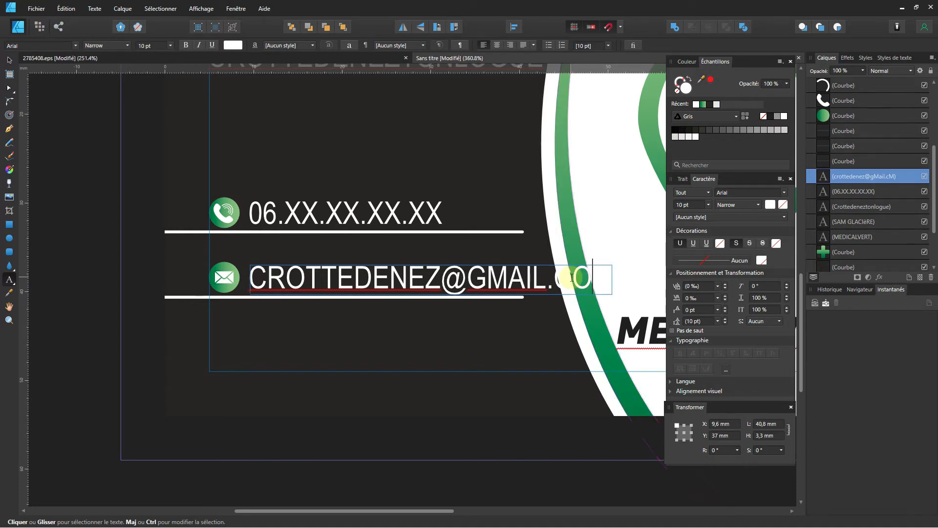
Turn off All Caps on the email text and correct the M in gmail.
{"action": "key", "text": "ctrl+a"}
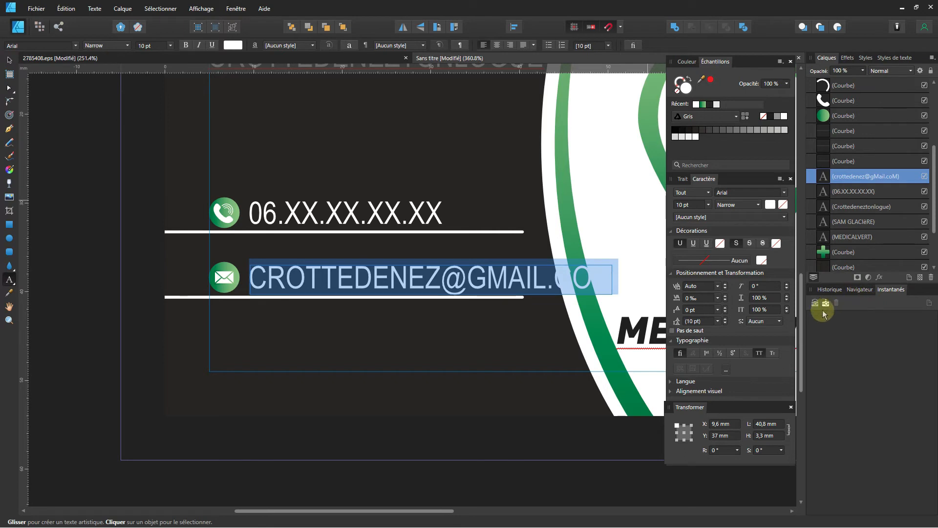
{"action": "left_click", "coordinate": [759, 353]}
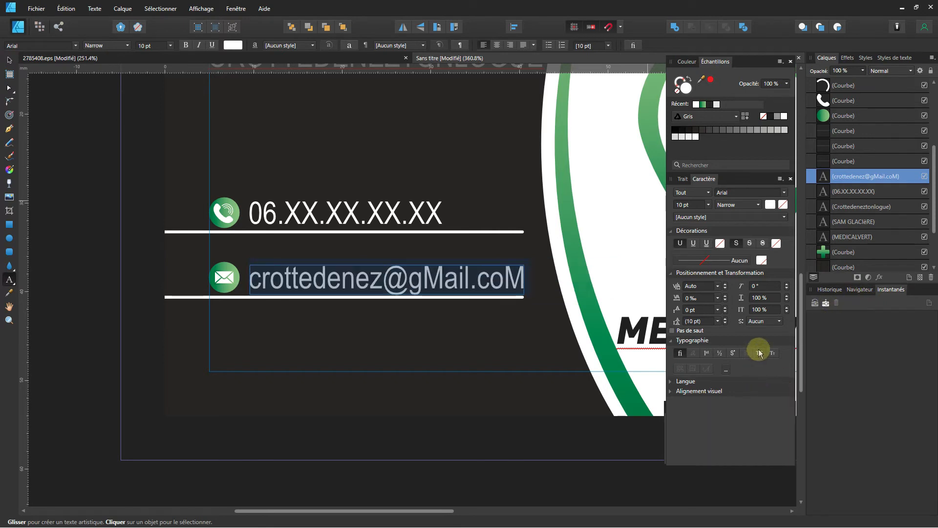
{"action": "left_click_drag", "start_coordinate": [444, 275], "coordinate": [430, 275]}
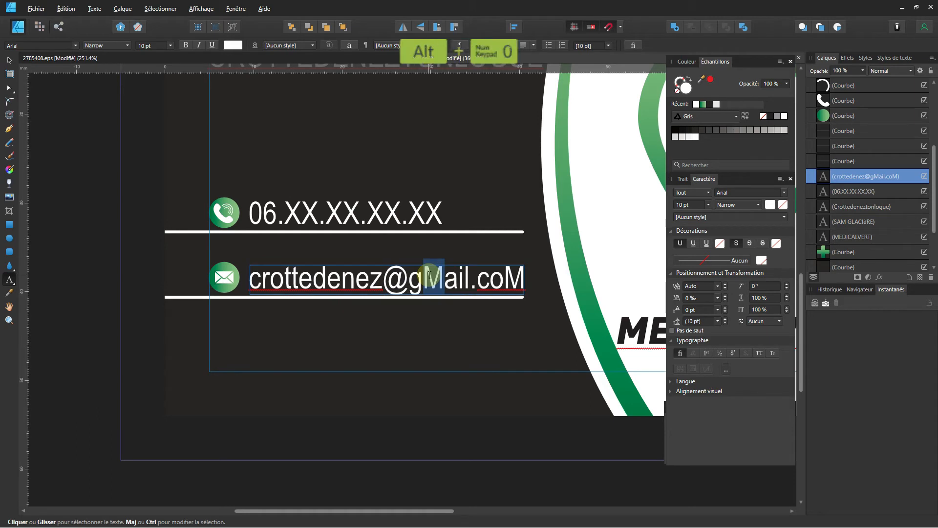
{"action": "type", "text": "M"}
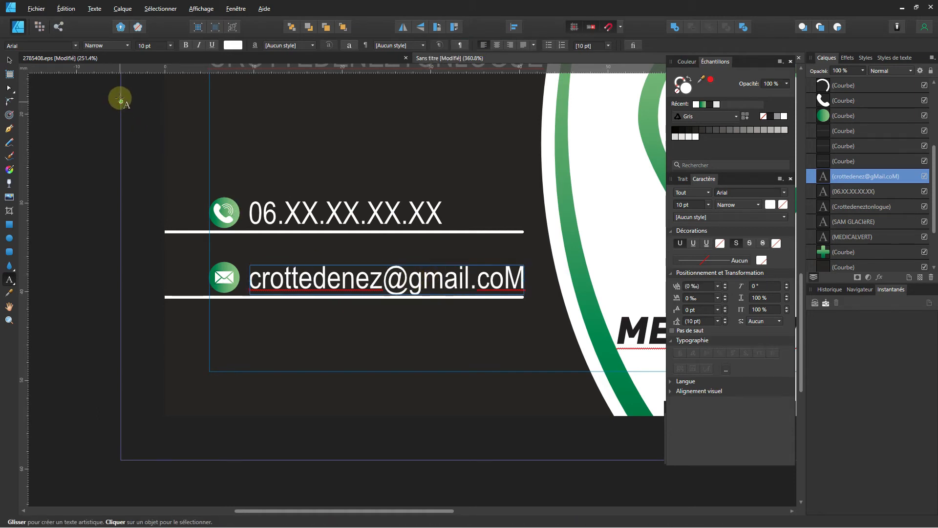
{"action": "key", "text": "Escape"}
Change the address's final capital M to lowercase, then view the whole card.
{"action": "left_click", "coordinate": [10, 59]}
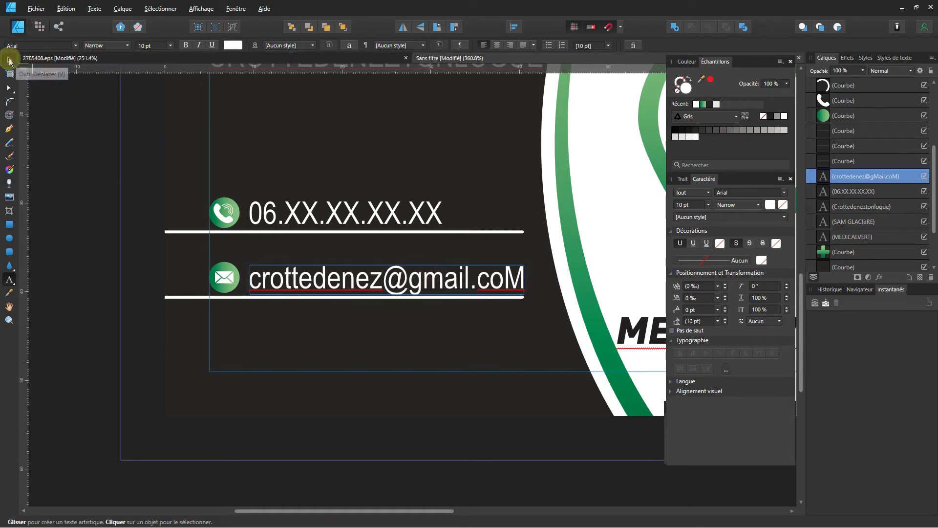
{"action": "left_click", "coordinate": [52, 297]}
{"action": "left_click", "coordinate": [519, 274]}
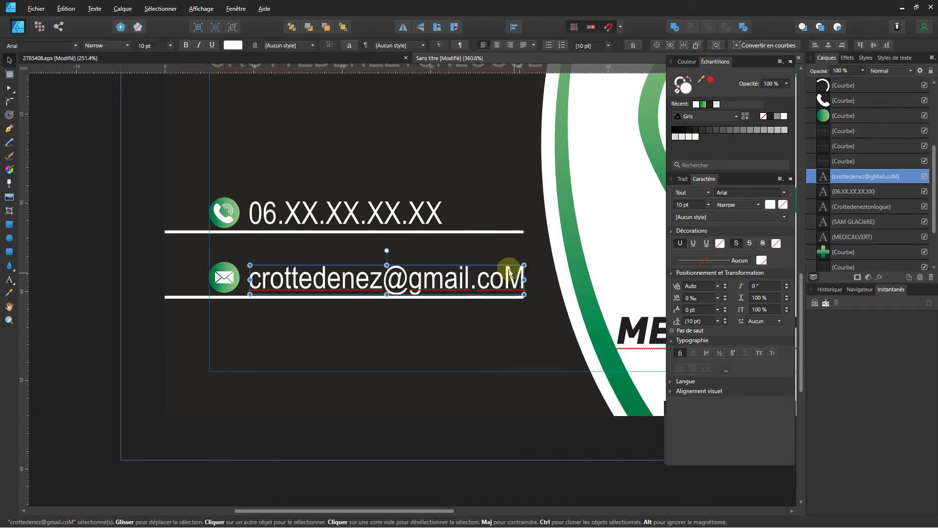
{"action": "double_click", "coordinate": [509, 273]}
{"action": "left_click_drag", "start_coordinate": [505, 275], "coordinate": [522, 270]}
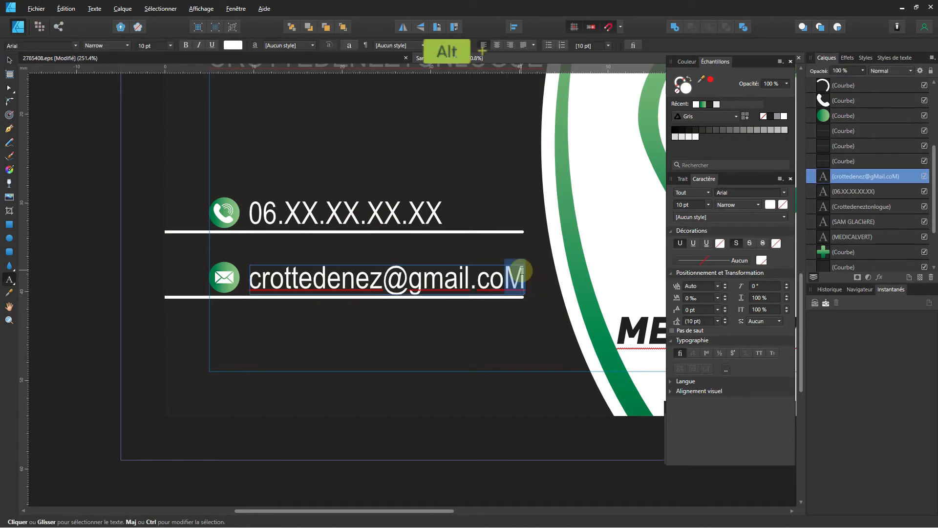
{"action": "type", "text": "m"}
{"action": "key", "text": "Escape"}
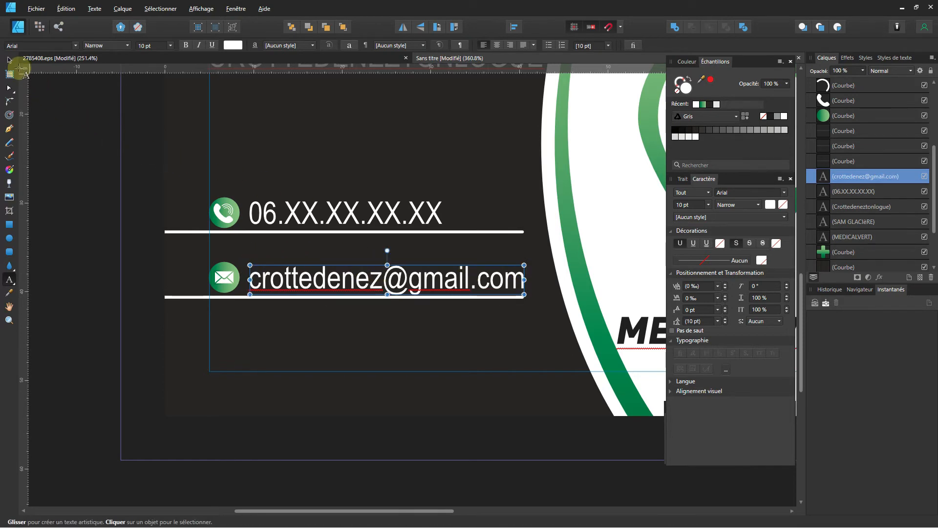
{"action": "left_click", "coordinate": [9, 59]}
{"action": "left_click", "coordinate": [61, 239]}
{"action": "key", "text": "ctrl+0"}
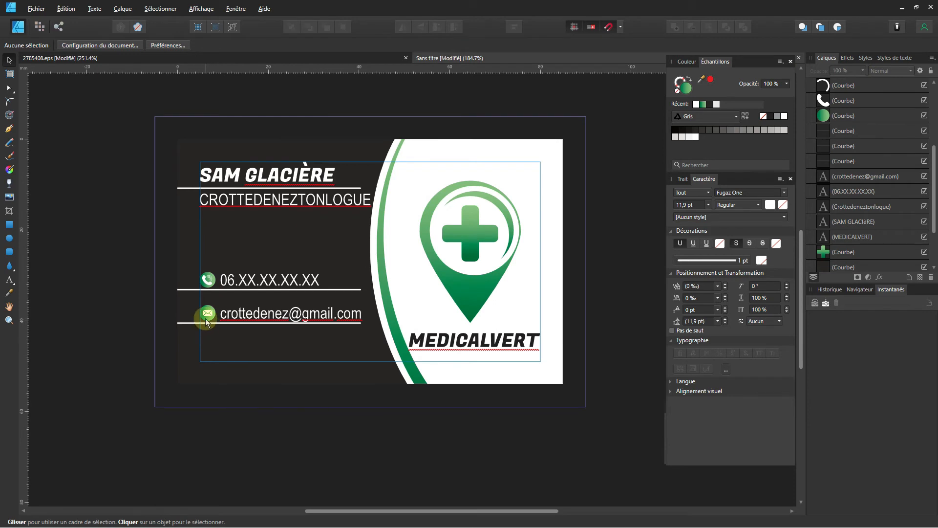
Nudge the envelope icon and email text up closer to the phone row.
{"action": "scroll", "coordinate": [209, 321], "scroll_direction": "up", "scroll_amount": 1}
{"action": "left_click", "coordinate": [208, 317]}
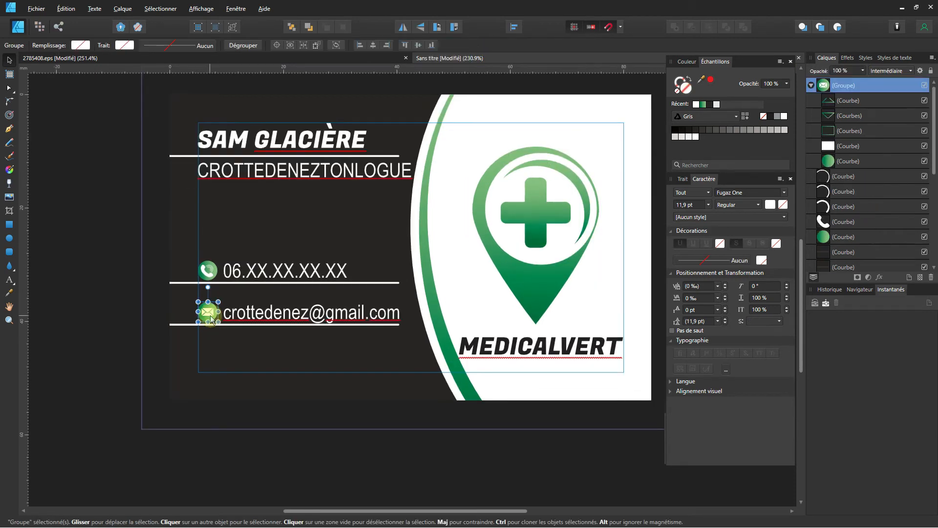
{"action": "left_click", "coordinate": [237, 318], "text": "shift"}
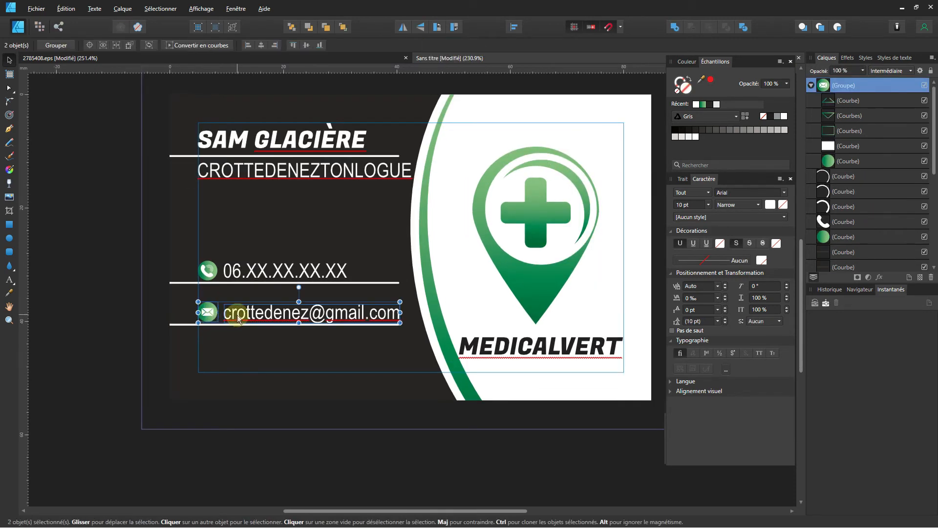
{"action": "key", "text": "Up"}
{"action": "key", "text": "Up"}
{"action": "key", "text": "Up"}
{"action": "key", "text": "Up"}
{"action": "key", "text": "Up"}
{"action": "key", "text": "Up"}
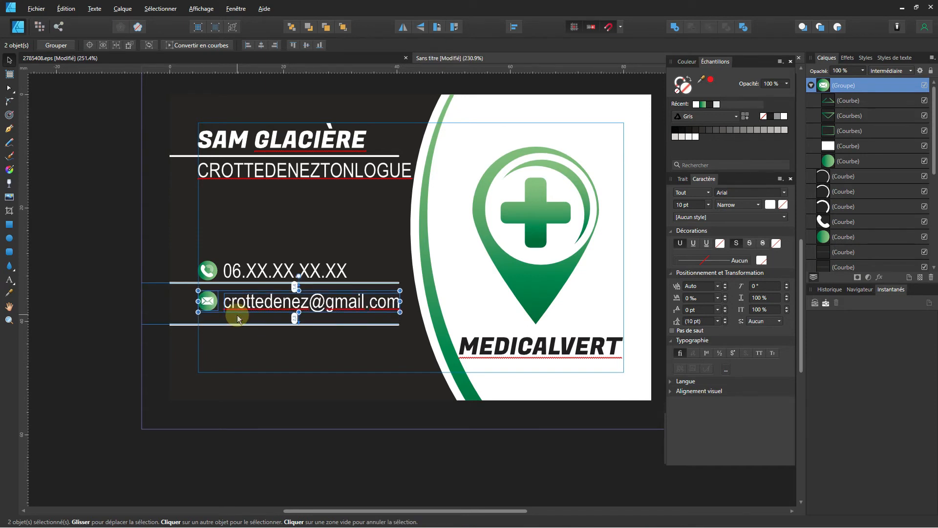
{"action": "key", "text": "Down"}
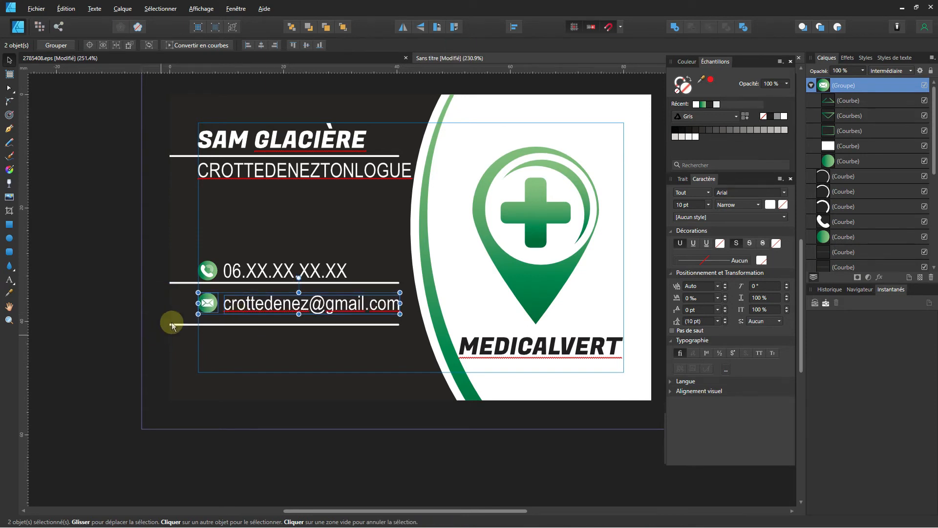
Duplicate the white separator line lower down on the card.
{"action": "left_click_drag", "start_coordinate": [180, 323], "coordinate": [182, 365]}
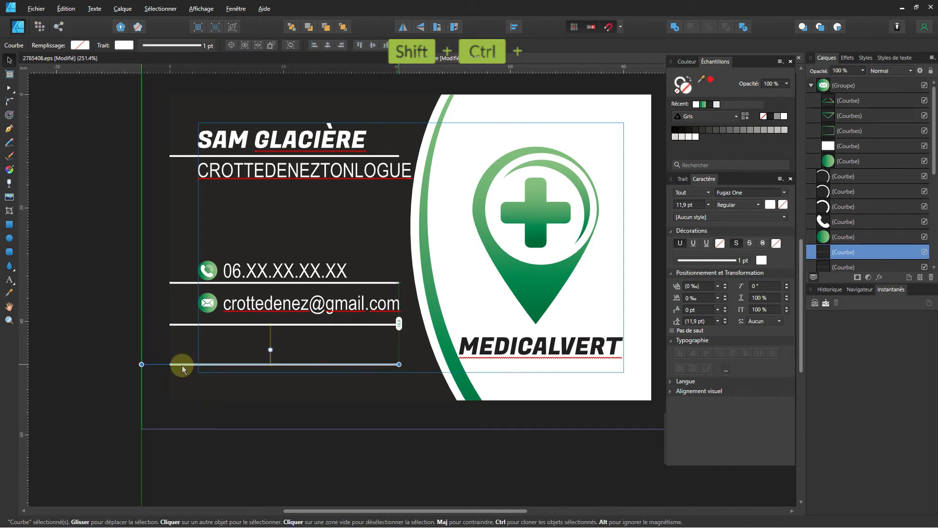
{"action": "left_click", "coordinate": [153, 313]}
{"action": "left_click", "coordinate": [257, 305]}
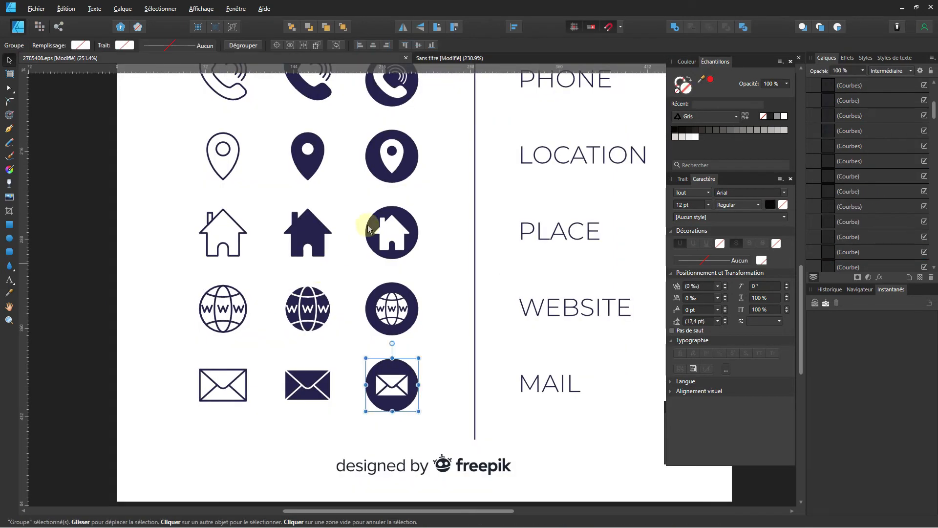
Group the house-in-circle icon from the icon sheet, paste it at the card's lower left, and shrink it.
{"action": "left_click_drag", "start_coordinate": [359, 201], "coordinate": [427, 266]}
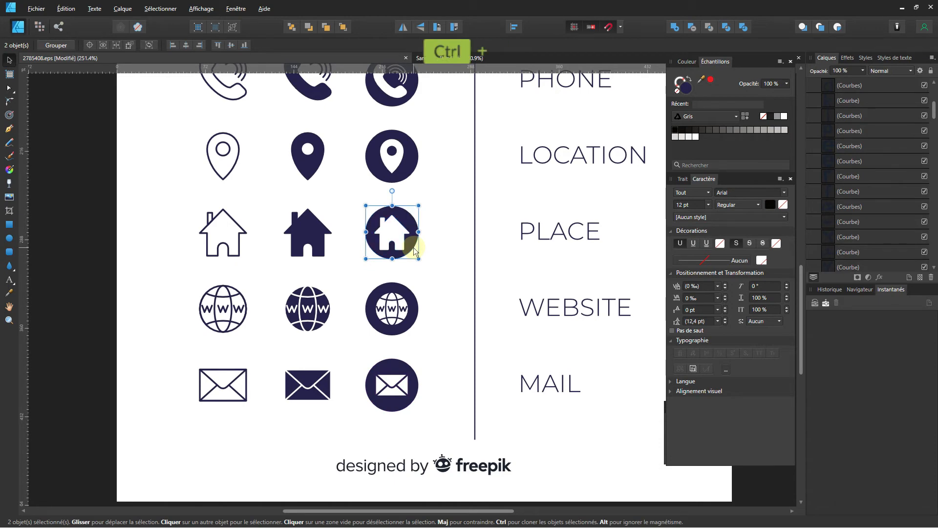
{"action": "key", "text": "ctrl+g"}
{"action": "left_click", "coordinate": [447, 58]}
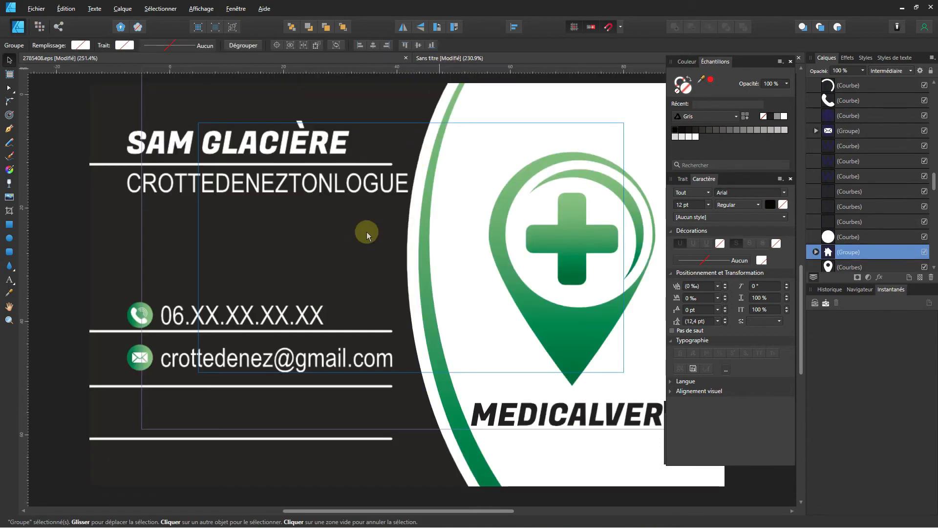
{"action": "key", "text": "ctrl+v"}
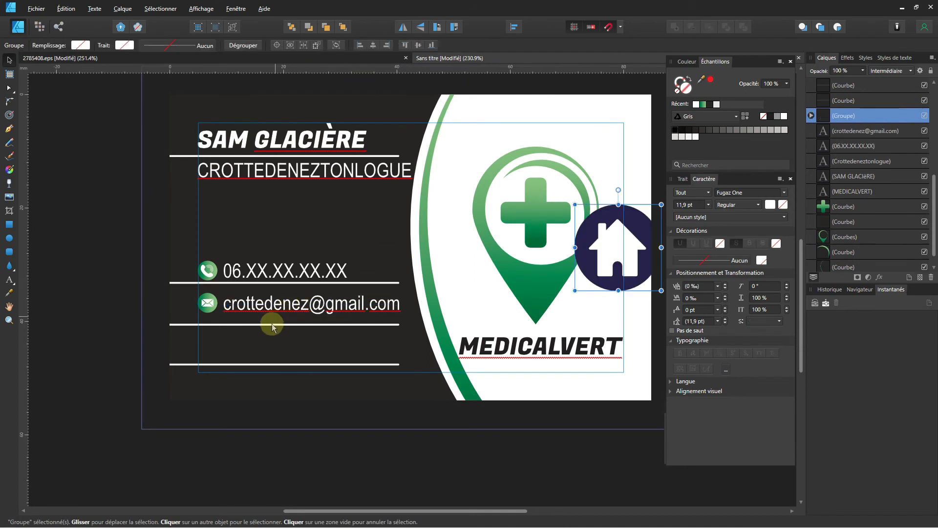
{"action": "left_click_drag", "start_coordinate": [605, 261], "coordinate": [214, 371]}
{"action": "left_click_drag", "start_coordinate": [269, 402], "coordinate": [253, 383]}
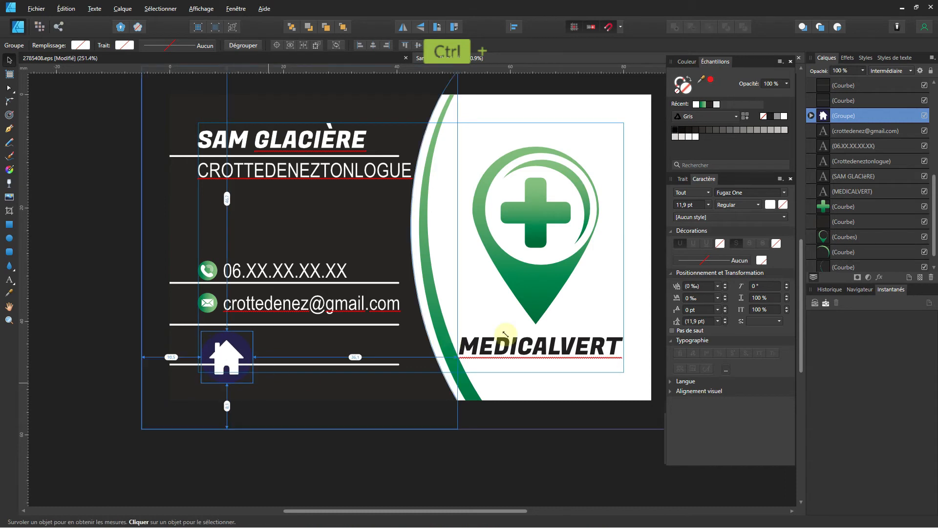
Set the house icon's width to 3.5 mm and nudge it slightly left and down.
{"action": "left_click", "coordinate": [664, 442]}
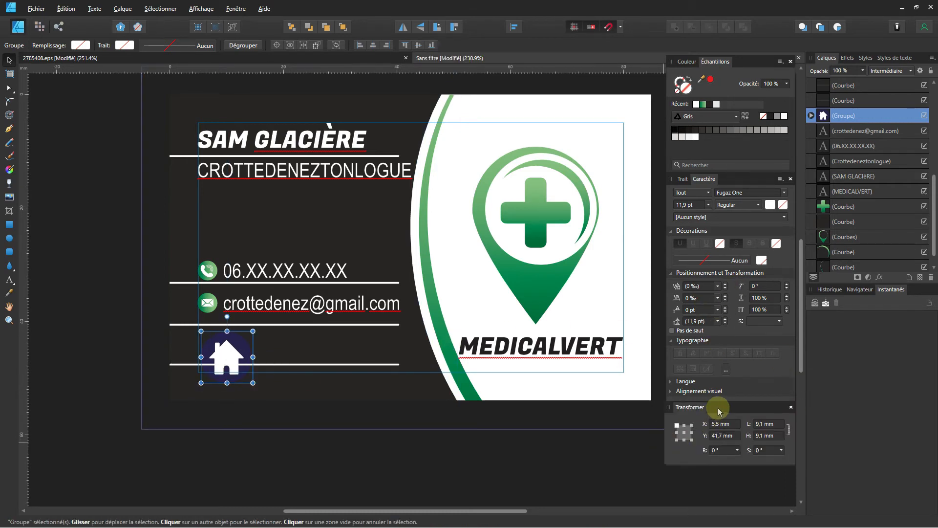
{"action": "left_click", "coordinate": [775, 423]}
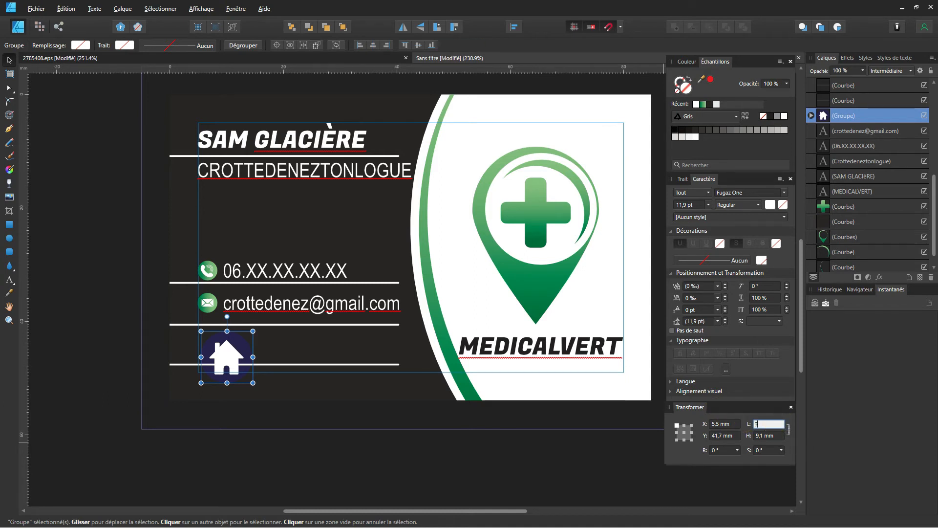
{"action": "type", "text": "3"}
{"action": "key", "text": "Return"}
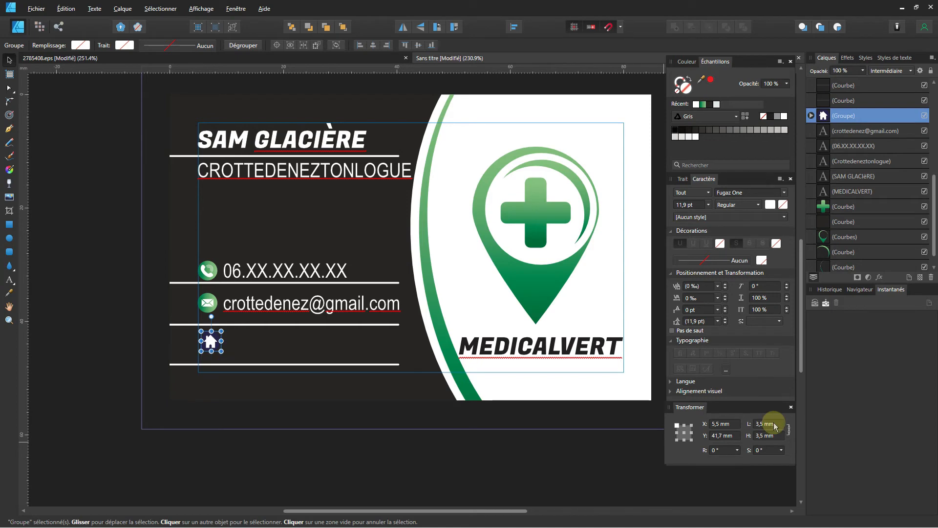
{"action": "scroll", "coordinate": [236, 342], "scroll_direction": "up", "scroll_amount": 3}
{"action": "scroll", "coordinate": [224, 337], "scroll_direction": "up", "scroll_amount": 1}
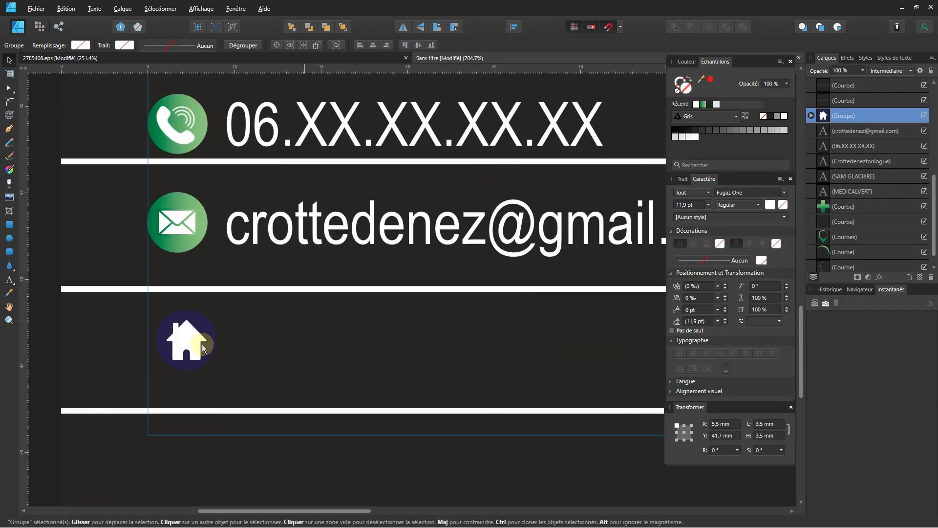
{"action": "mouse_move", "coordinate": [200, 356]}
{"action": "left_mouse_down"}
{"action": "mouse_move", "coordinate": [188, 369]}
{"action": "mouse_move", "coordinate": [193, 362]}
{"action": "left_mouse_up"}
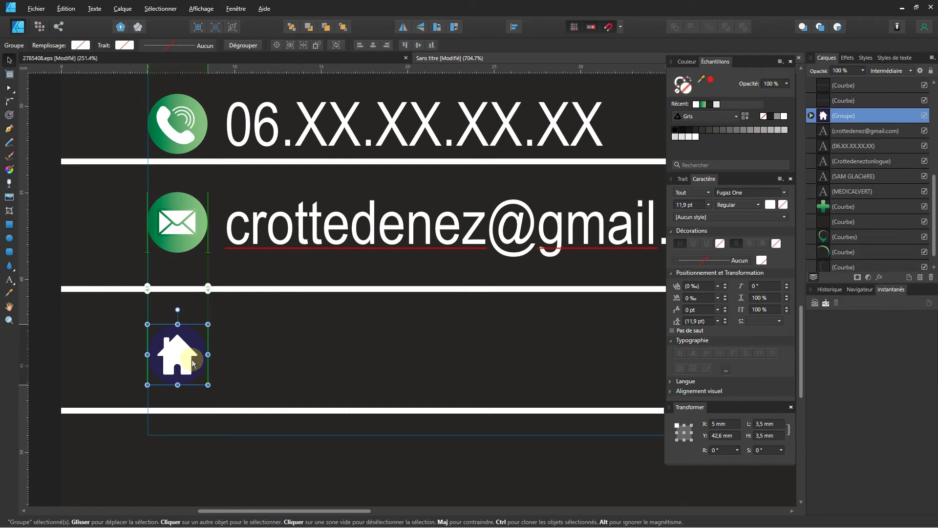
{"action": "scroll", "coordinate": [248, 329], "scroll_direction": "down", "scroll_amount": 1}
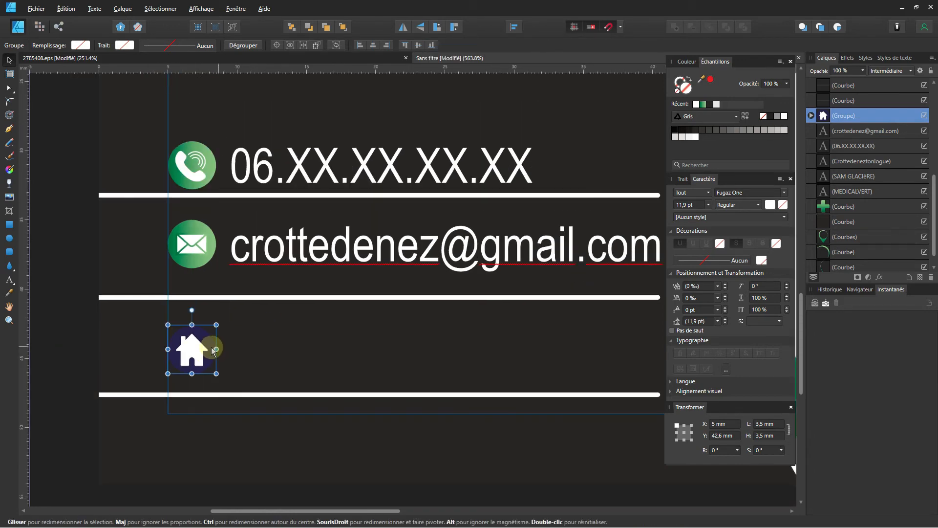
Fill the house circle with the green gradient and duplicate the email text beside it.
{"action": "double_click", "coordinate": [208, 341]}
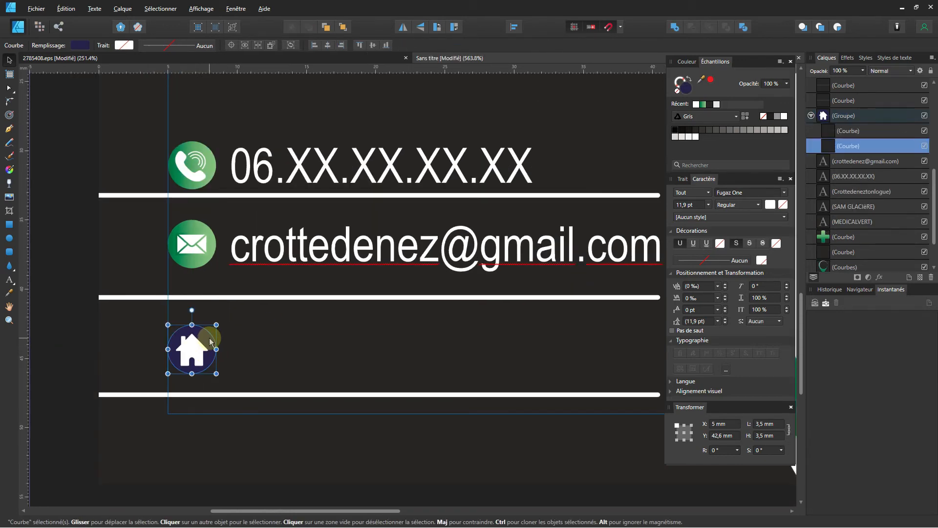
{"action": "left_click", "coordinate": [703, 103]}
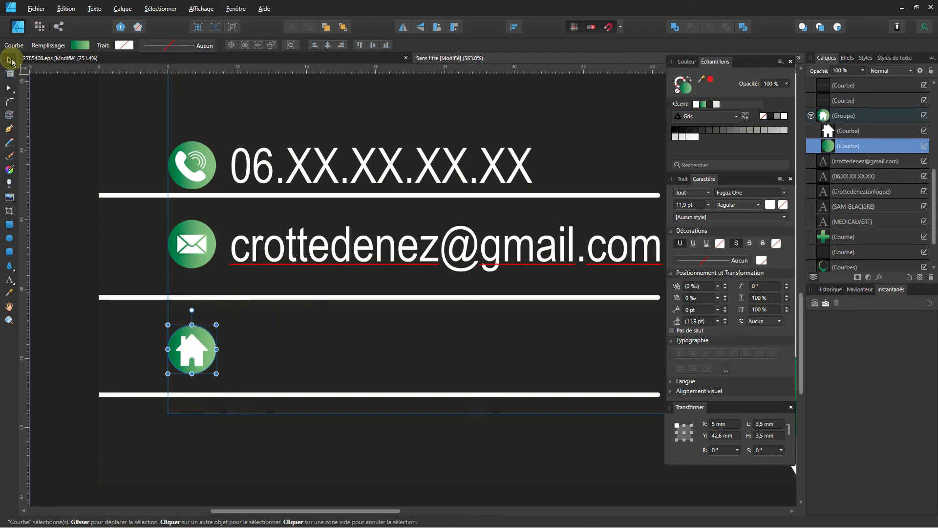
{"action": "left_click", "coordinate": [314, 256]}
{"action": "left_click_drag", "start_coordinate": [315, 256], "coordinate": [319, 356]}
{"action": "scroll", "coordinate": [319, 357], "scroll_direction": "down", "scroll_amount": 2}
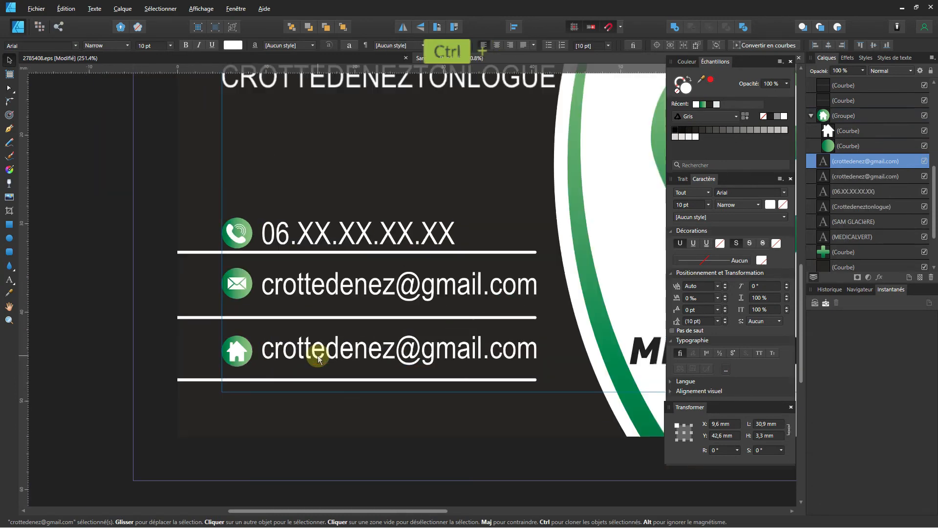
Replace the copied email text beside the house icon with the street address and '35000 Rennes'.
{"action": "double_click", "coordinate": [361, 346]}
{"action": "key", "text": "ctrl+a"}
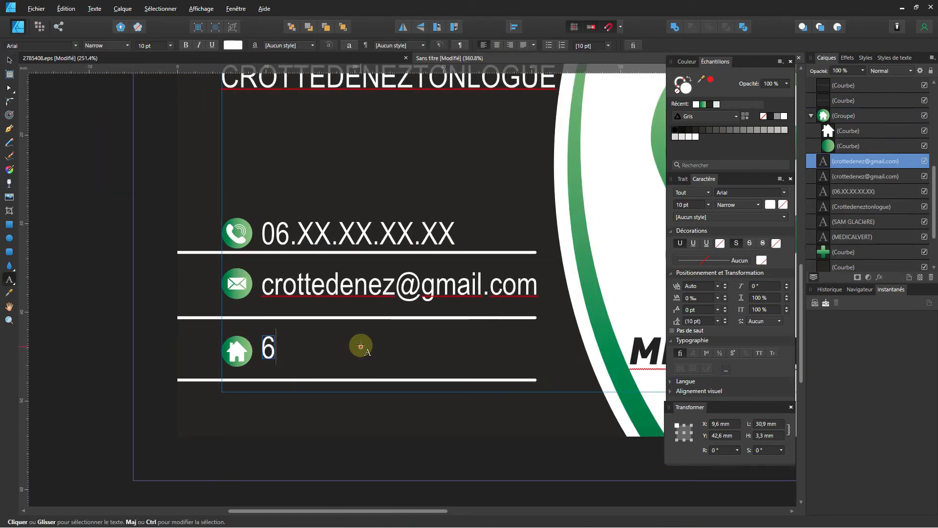
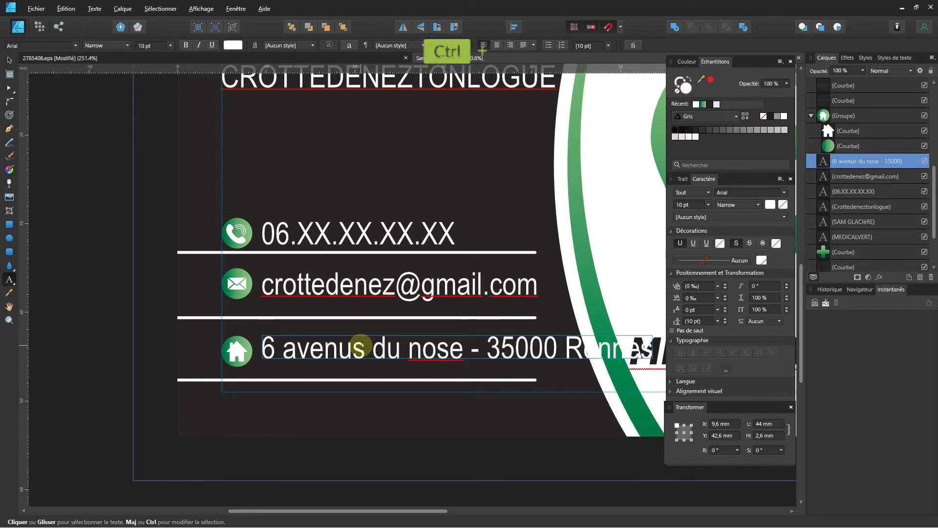
{"action": "key", "text": "ctrl+a"}
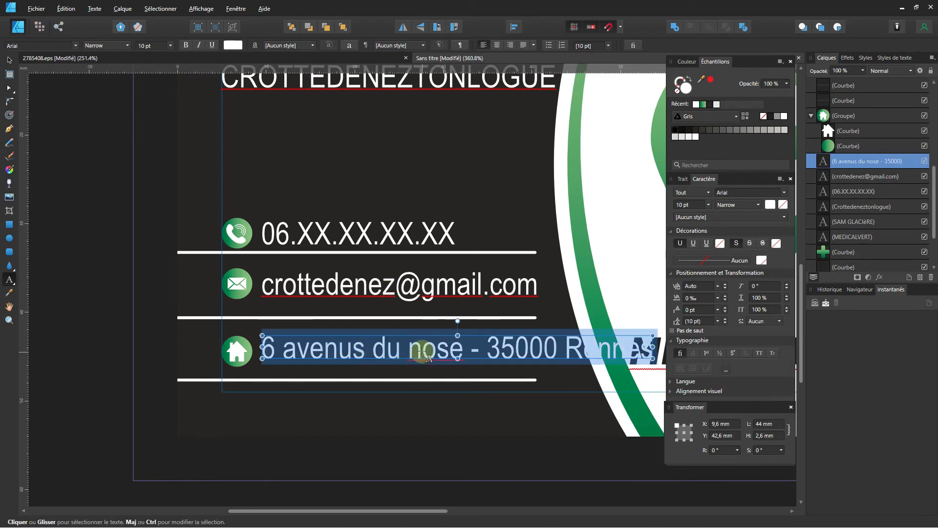
{"action": "left_click", "coordinate": [416, 351]}
{"action": "key", "text": "BackSpace"}
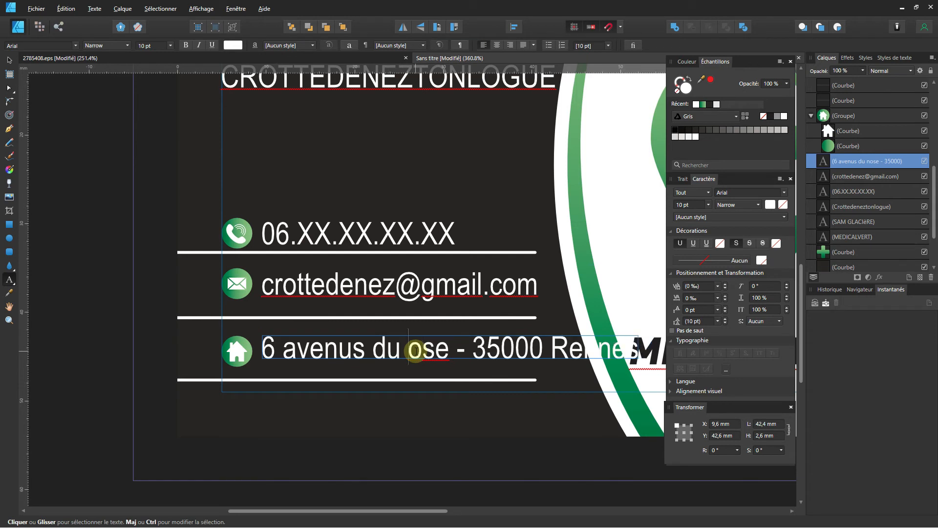
{"action": "type", "text": "N"}
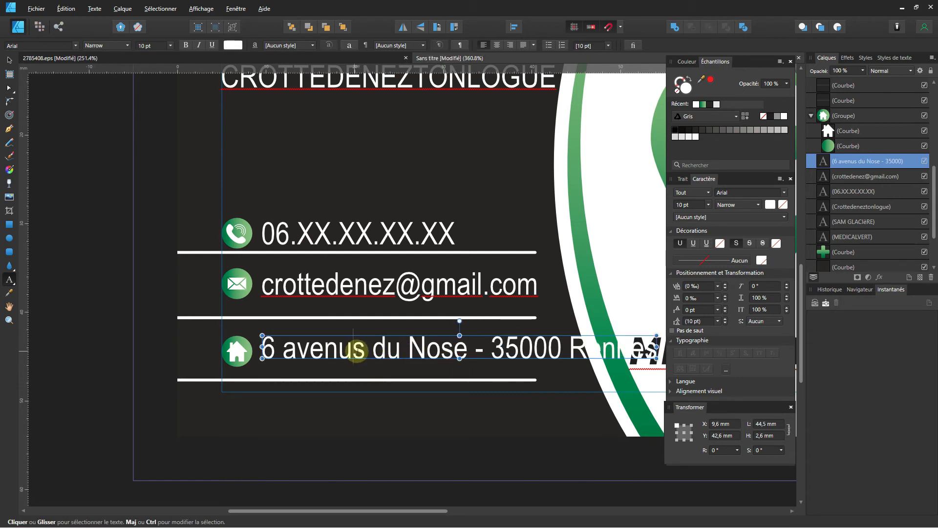
{"action": "left_click_drag", "start_coordinate": [357, 351], "coordinate": [365, 351]}
{"action": "type", "text": "e"}
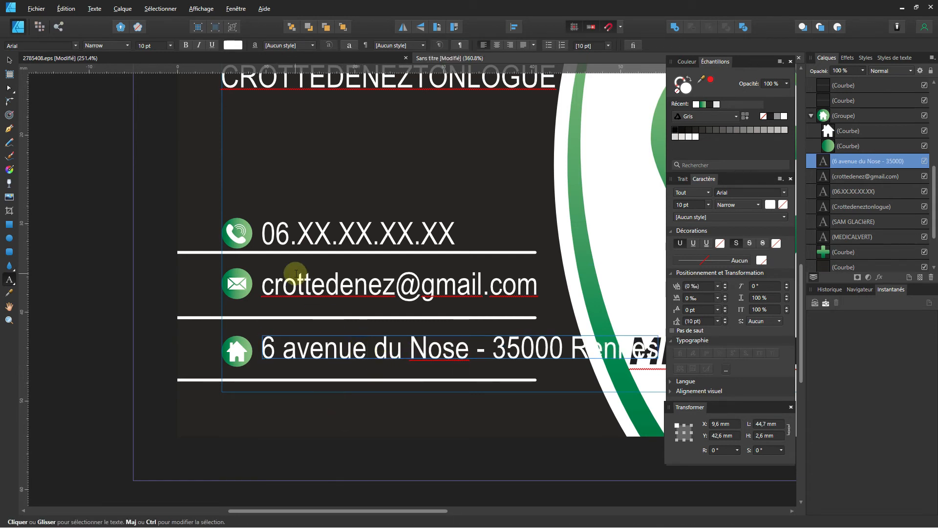
{"action": "key", "text": "ctrl+a"}
{"action": "scroll", "coordinate": [394, 305], "scroll_direction": "down", "scroll_amount": 3}
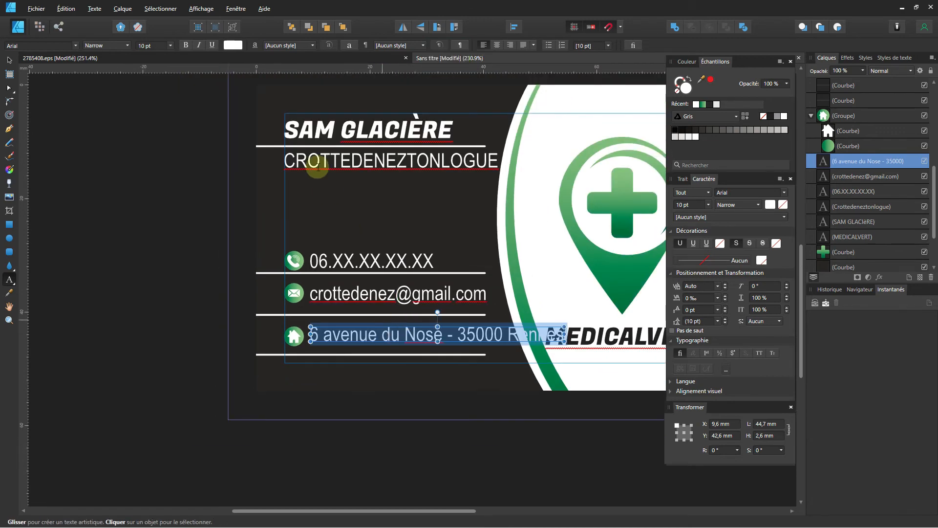
Set the address to 9 pt, remove the dash, and break it onto two lines before 35000.
{"action": "left_click", "coordinate": [144, 45]}
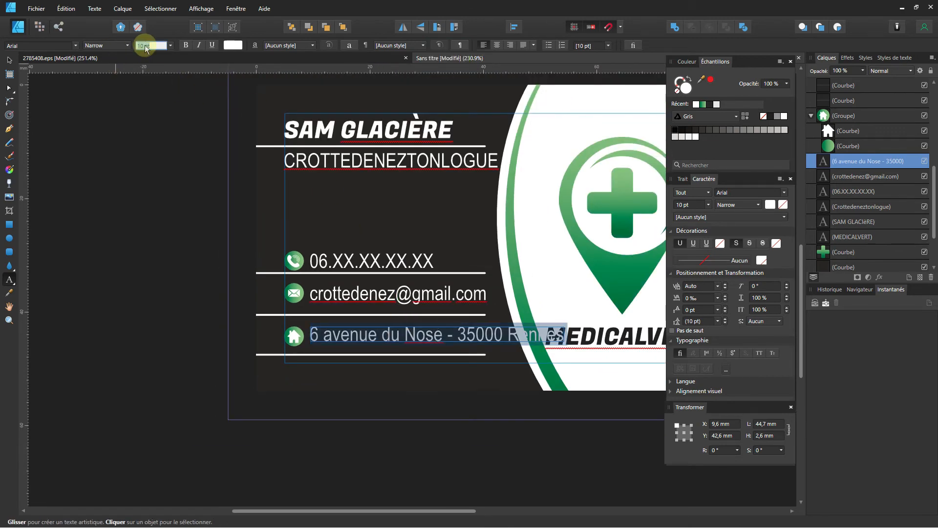
{"action": "type", "text": "9"}
{"action": "key", "text": "Return"}
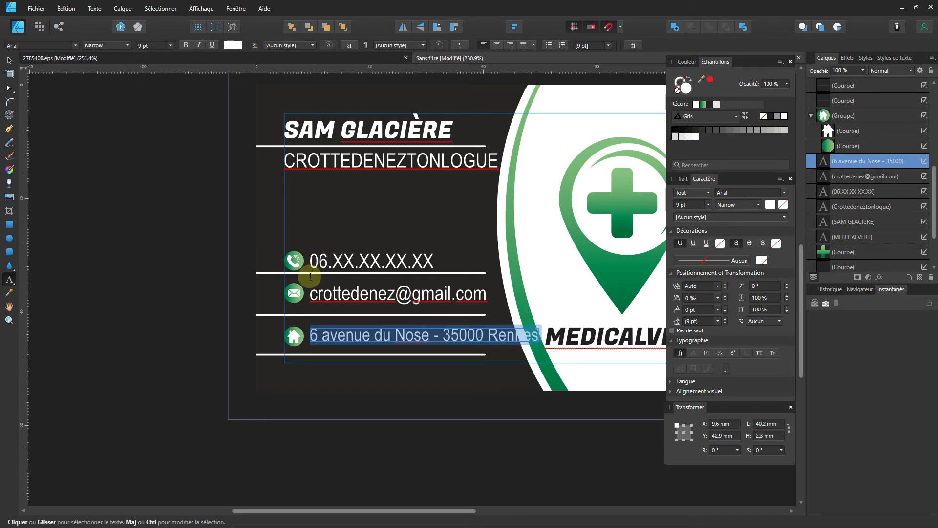
{"action": "left_click", "coordinate": [444, 335]}
{"action": "key", "text": "BackSpace"}
{"action": "key", "text": "BackSpace"}
{"action": "key", "text": "BackSpace"}
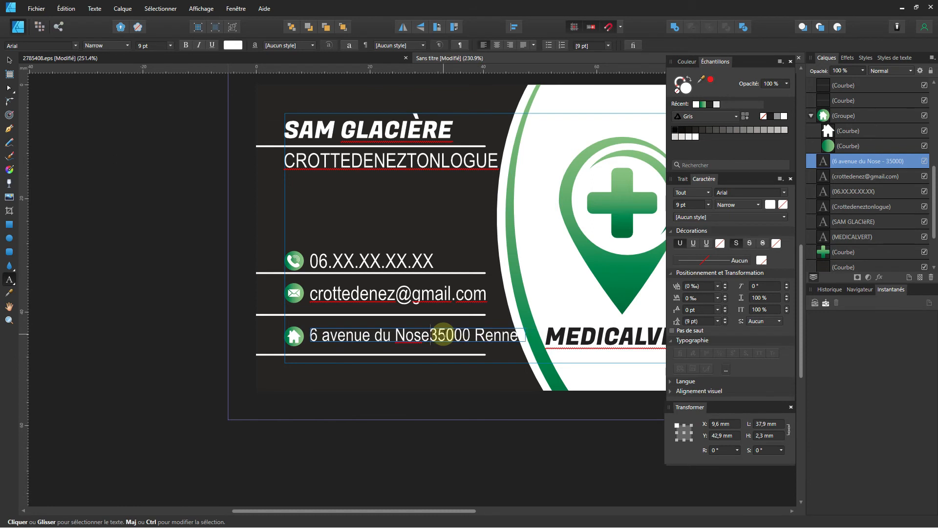
{"action": "key", "text": "shift+Return"}
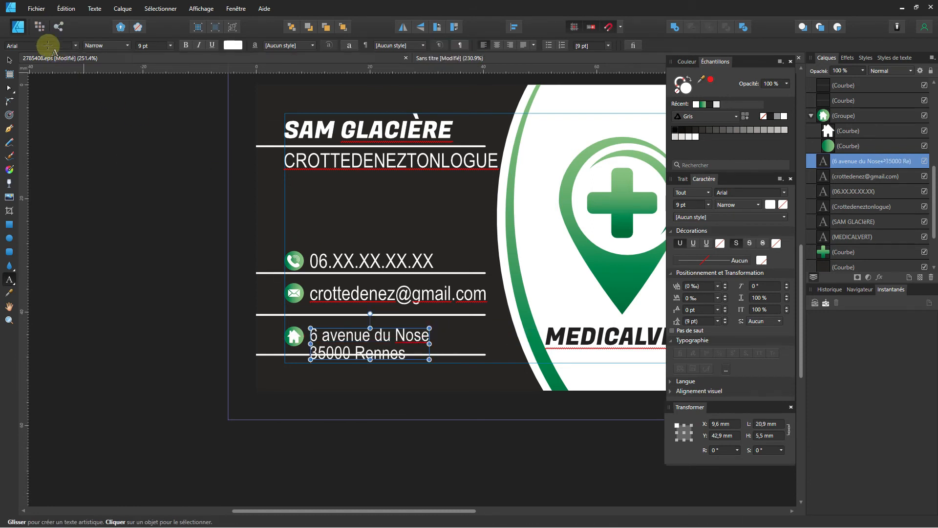
Move the two-line address block up between the separator lines beside the house icon.
{"action": "key", "text": "Escape"}
{"action": "scroll", "coordinate": [353, 342], "scroll_direction": "up", "scroll_amount": 1}
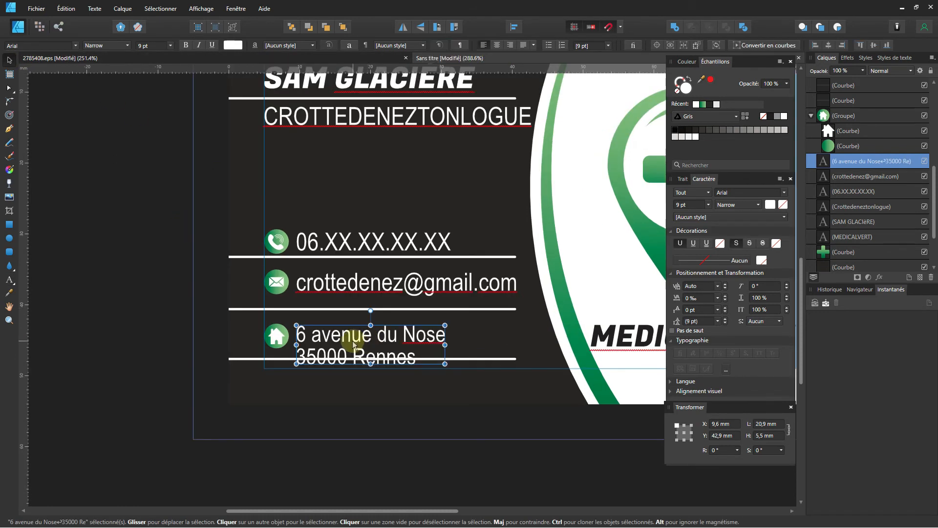
{"action": "mouse_move", "coordinate": [353, 341]}
{"action": "left_mouse_down"}
{"action": "mouse_move", "coordinate": [350, 327]}
{"action": "mouse_move", "coordinate": [350, 335]}
{"action": "left_mouse_up"}
{"action": "key", "text": "Up"}
{"action": "key", "text": "Up"}
{"action": "key", "text": "Up"}
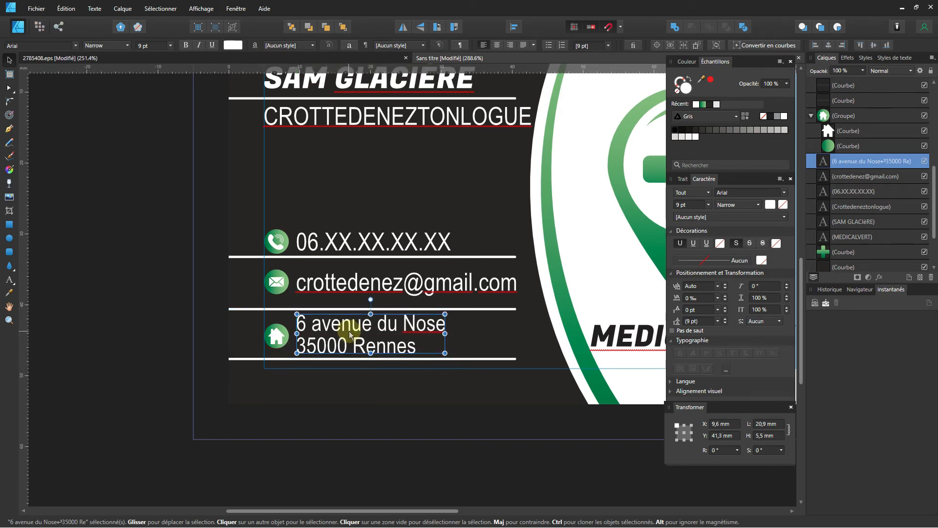
{"action": "scroll", "coordinate": [350, 332], "scroll_direction": "down", "scroll_amount": 3}
{"action": "scroll", "coordinate": [364, 356], "scroll_direction": "down", "scroll_amount": 2}
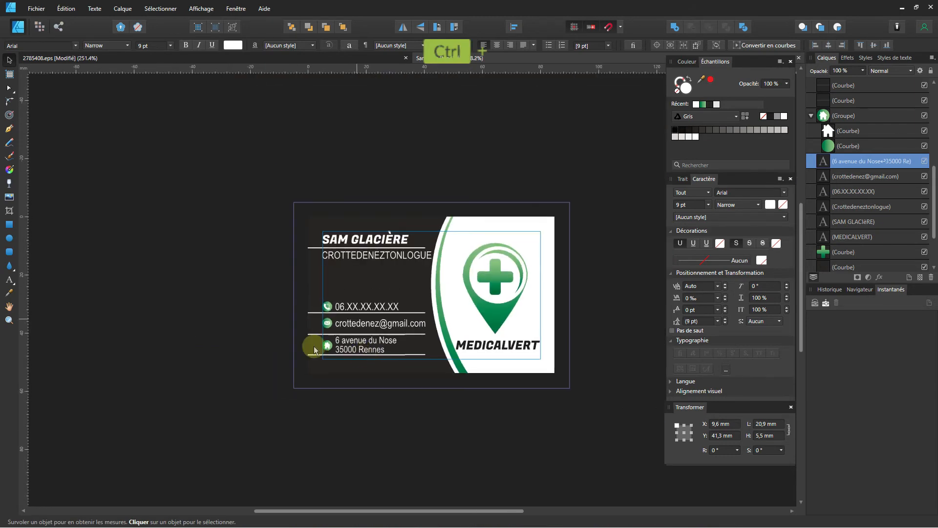
{"action": "left_click", "coordinate": [268, 310]}
{"action": "scroll", "coordinate": [384, 354], "scroll_direction": "up", "scroll_amount": 2}
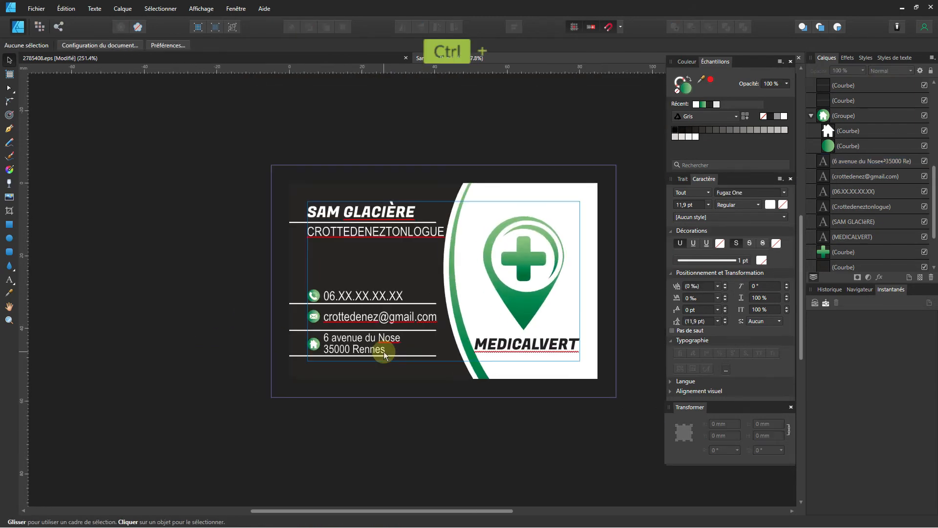
{"action": "scroll", "coordinate": [424, 353], "scroll_direction": "down", "scroll_amount": 1}
{"action": "left_click_drag", "start_coordinate": [462, 335], "coordinate": [338, 353]}
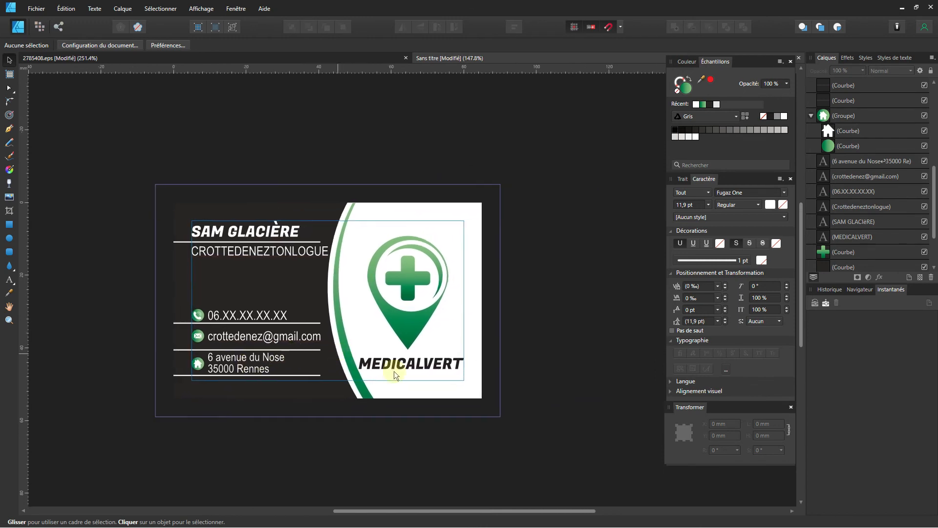
{"action": "left_click", "coordinate": [409, 363]}
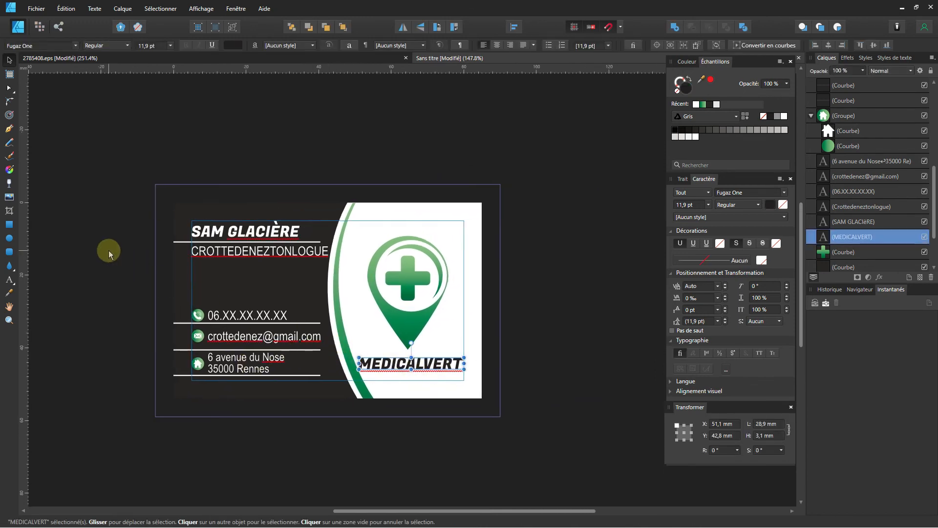
{"action": "left_click", "coordinate": [110, 251]}
{"action": "scroll", "coordinate": [155, 269], "scroll_direction": "up", "scroll_amount": 1}
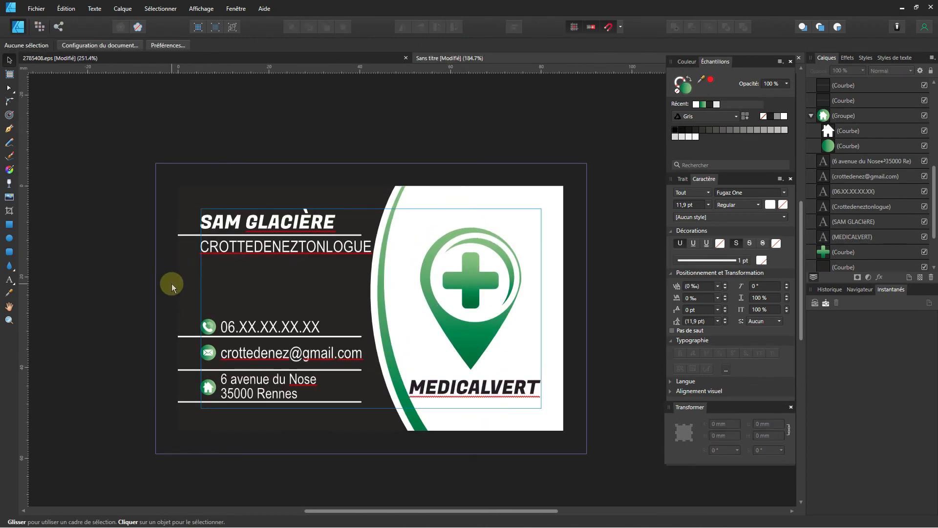
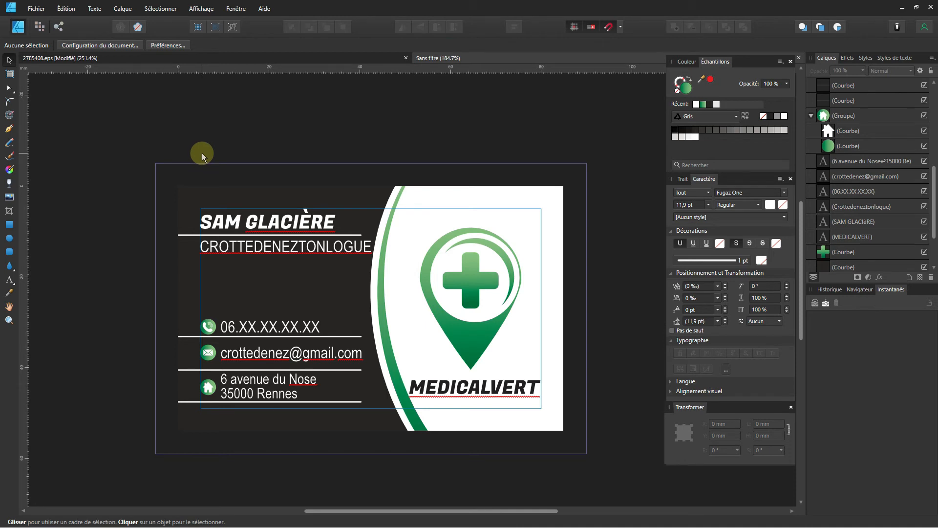
Open the PDF export settings and pick the PDF (prêt pour l'impression) preset.
{"action": "left_click", "coordinate": [37, 9]}
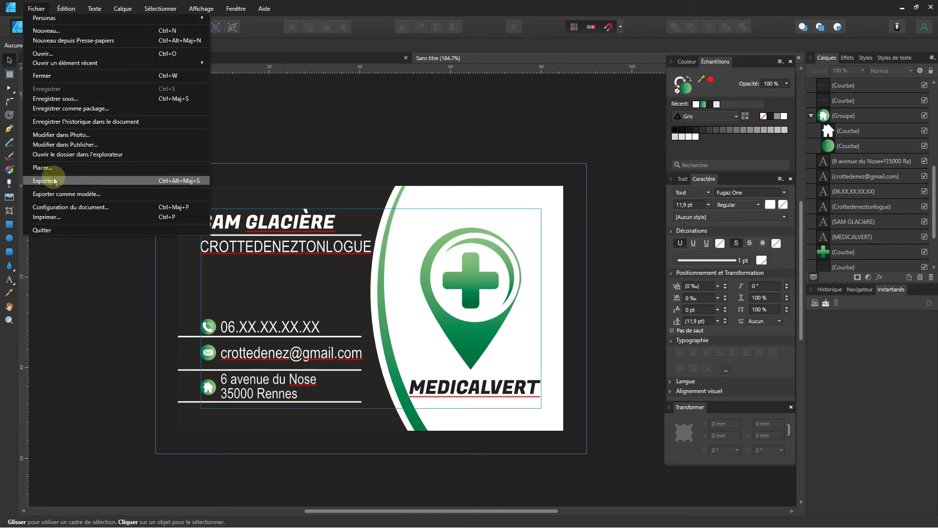
{"action": "left_click", "coordinate": [69, 180]}
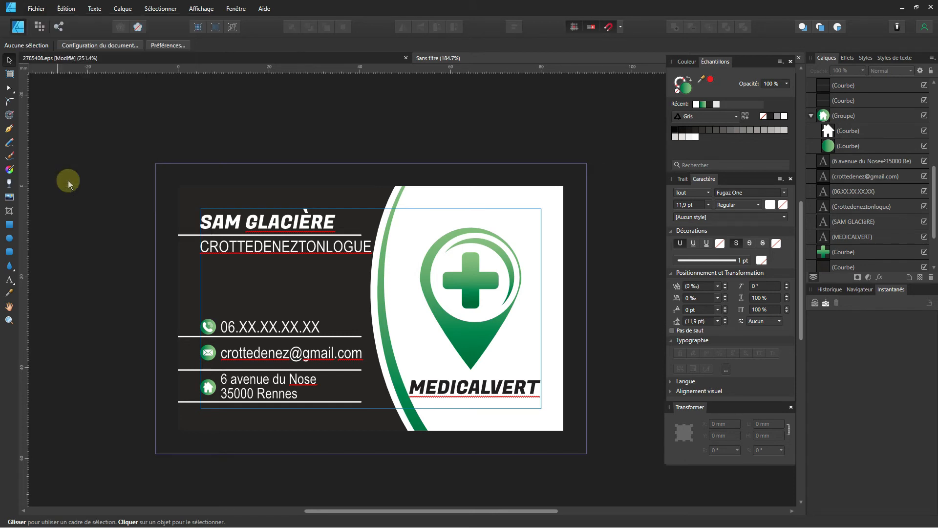
{"action": "left_click", "coordinate": [453, 191]}
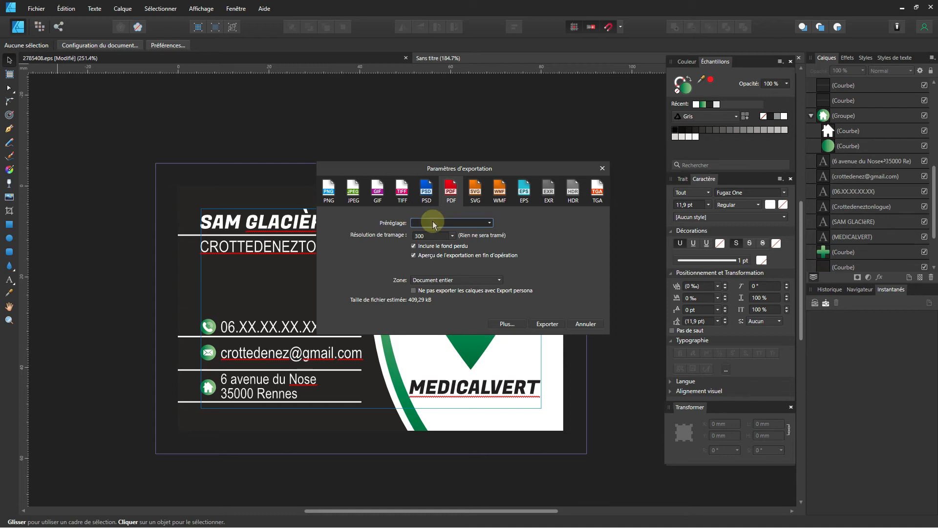
{"action": "left_click", "coordinate": [488, 224]}
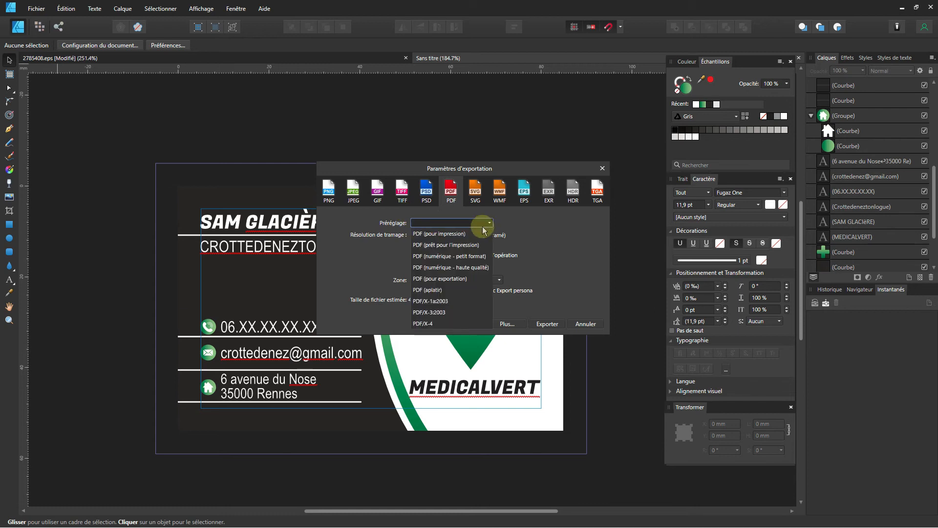
{"action": "left_click", "coordinate": [478, 235]}
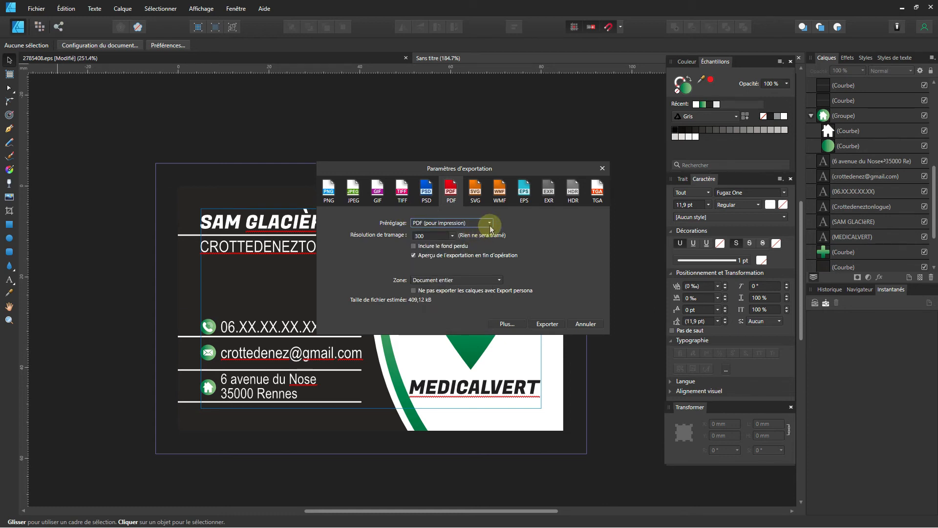
{"action": "left_click", "coordinate": [488, 223]}
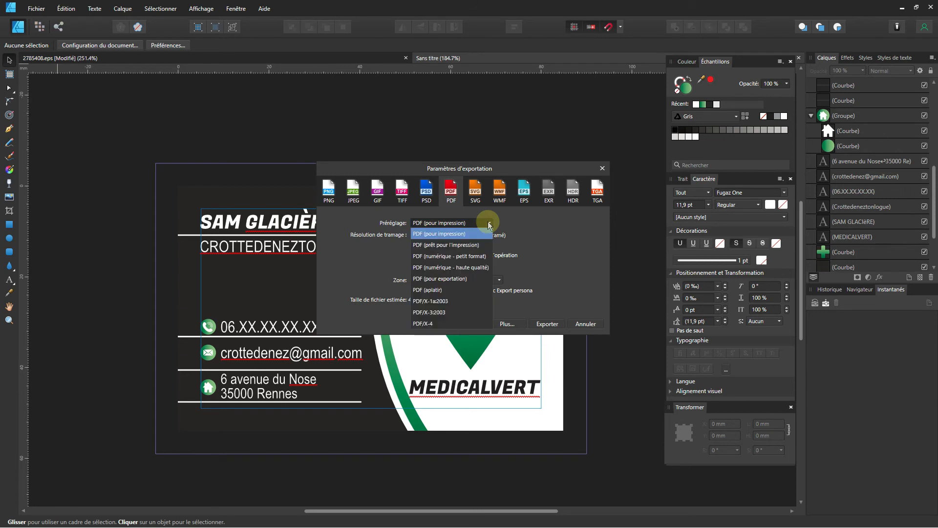
{"action": "left_click", "coordinate": [473, 245]}
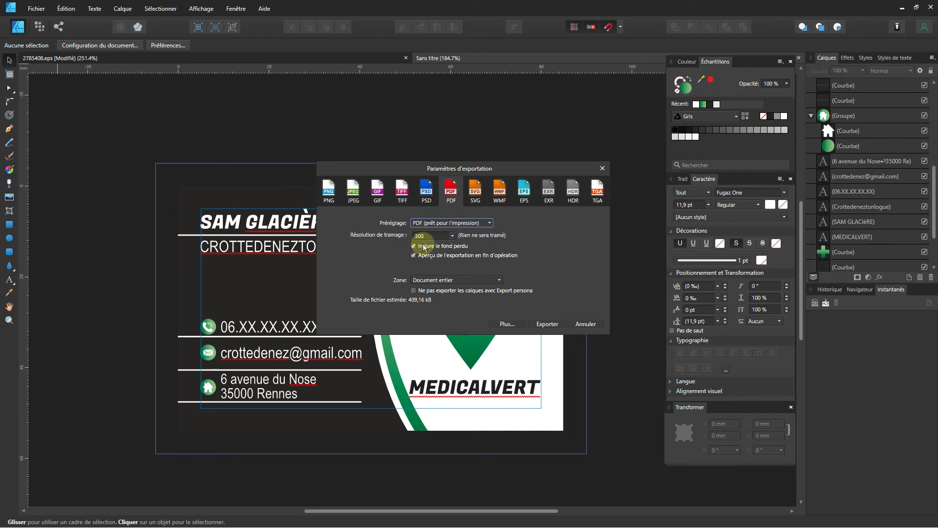
In the extra PDF options, include print marks but leave out registration marks and colour bars.
{"action": "left_click", "coordinate": [512, 326]}
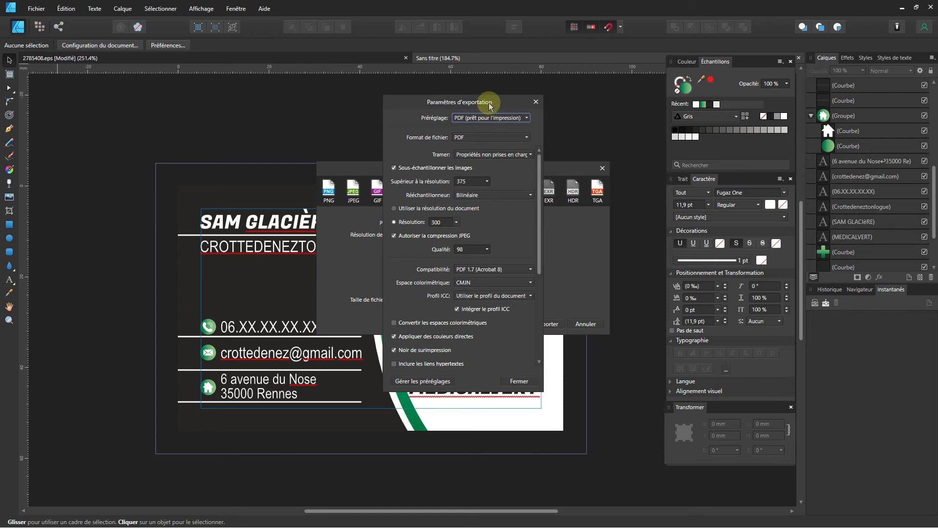
{"action": "left_click_drag", "start_coordinate": [485, 100], "coordinate": [464, 100]}
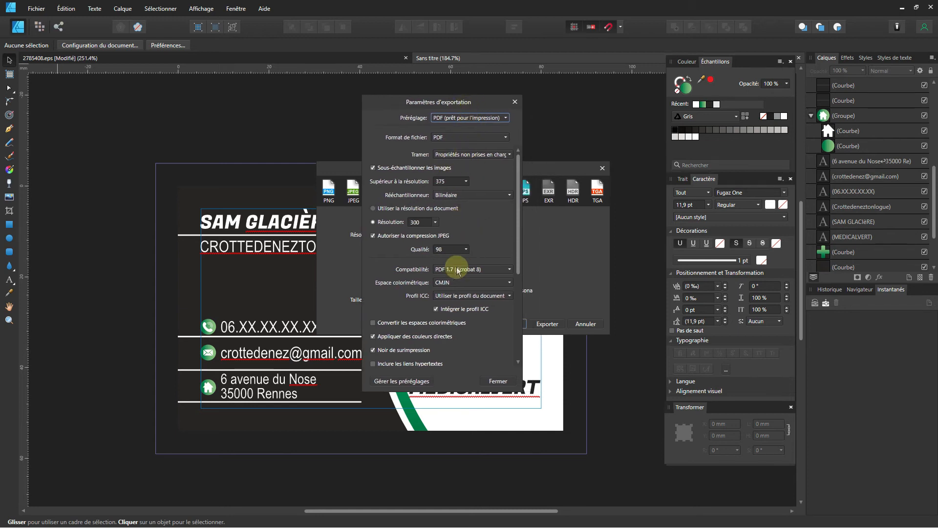
{"action": "scroll", "coordinate": [463, 271], "scroll_direction": "down", "scroll_amount": 1}
{"action": "scroll", "coordinate": [463, 271], "scroll_direction": "down", "scroll_amount": 5}
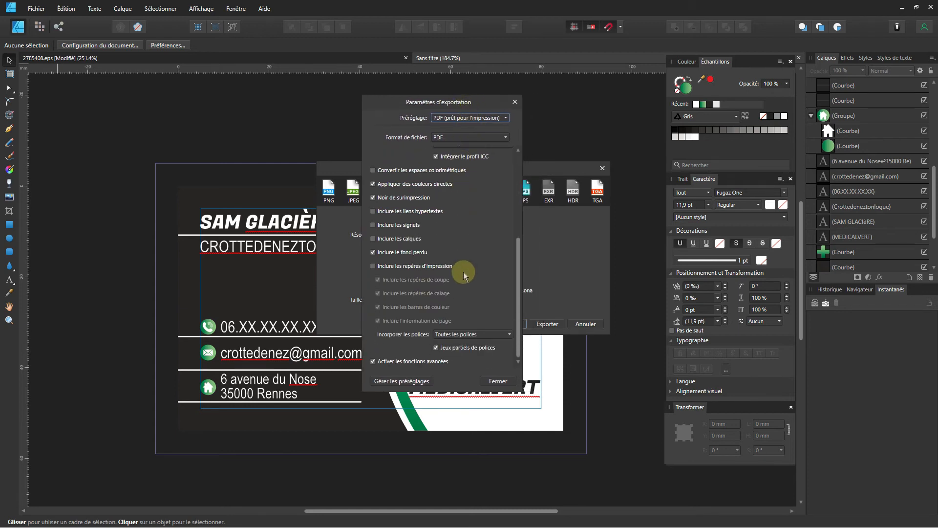
{"action": "left_click", "coordinate": [400, 267]}
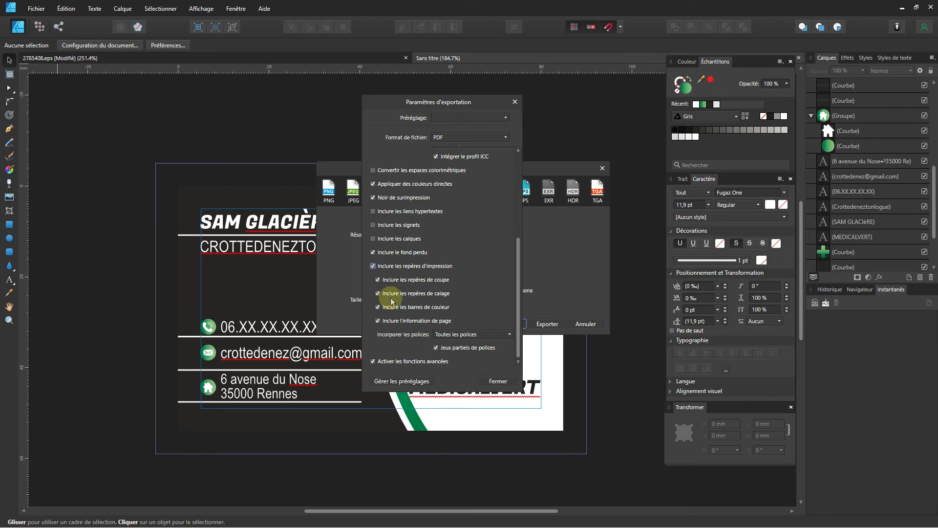
{"action": "left_click", "coordinate": [378, 293]}
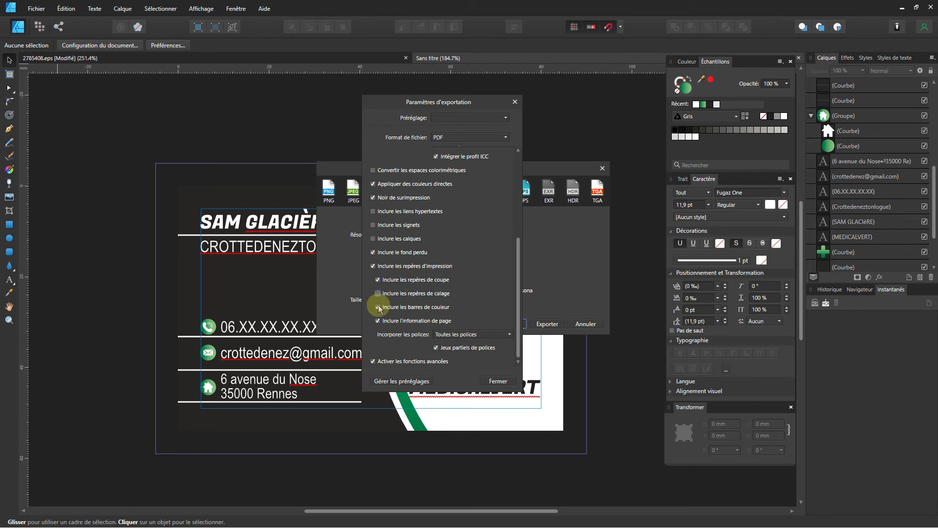
{"action": "left_click", "coordinate": [378, 307]}
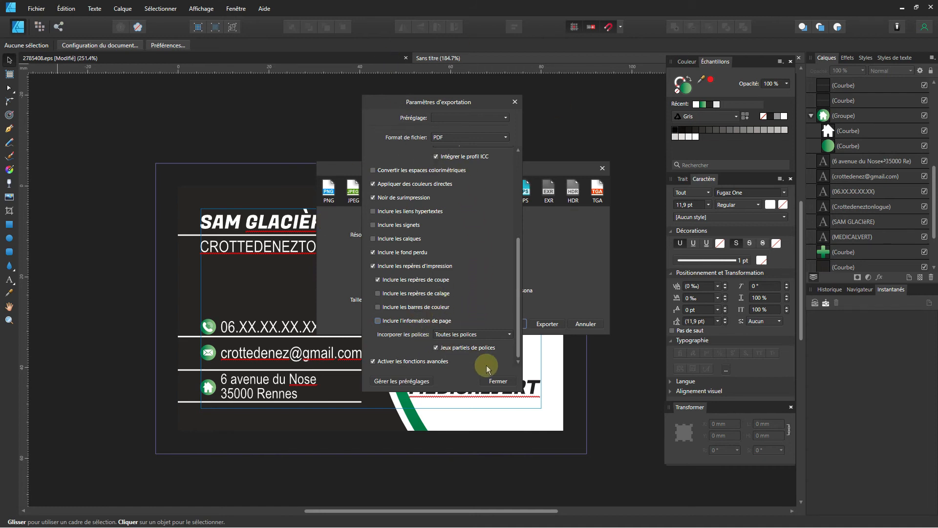
{"action": "left_click", "coordinate": [492, 387]}
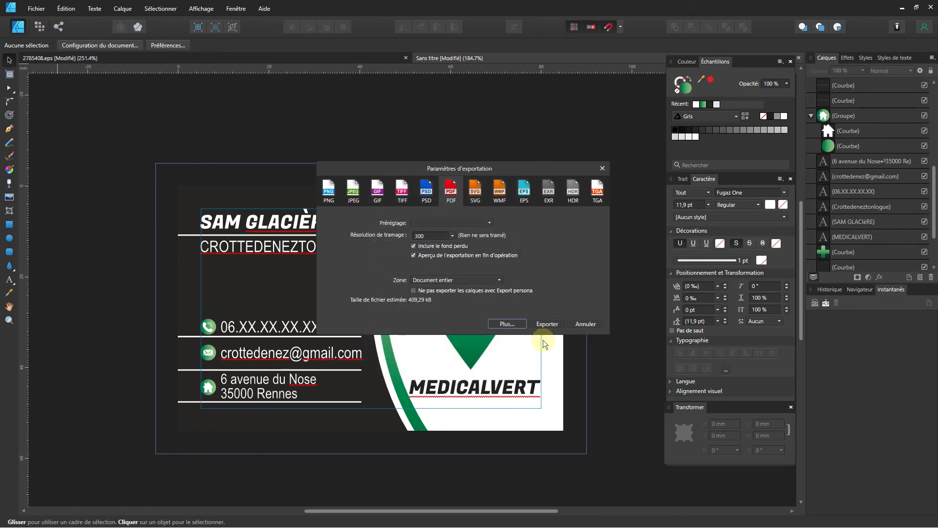
Export the card as Sans titre.pdf into the Carte de visite folder.
{"action": "left_click", "coordinate": [550, 324]}
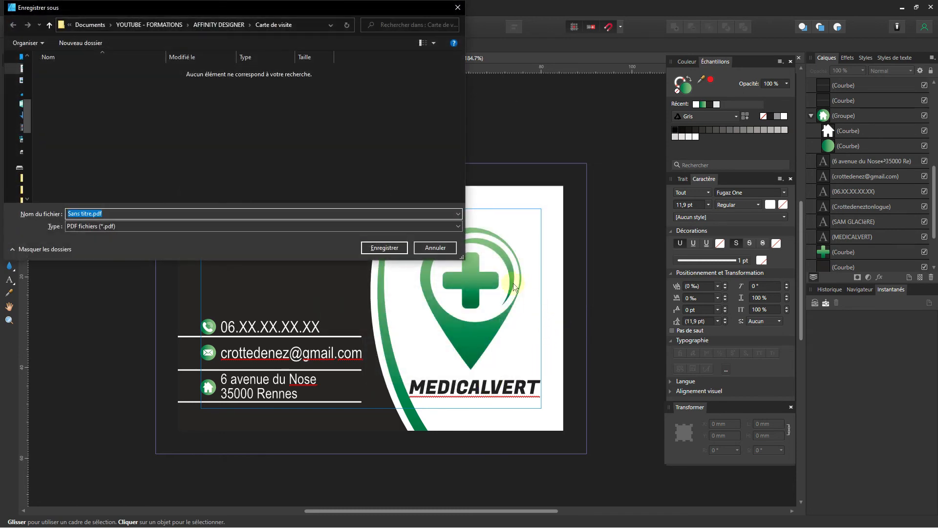
{"action": "left_click", "coordinate": [384, 249]}
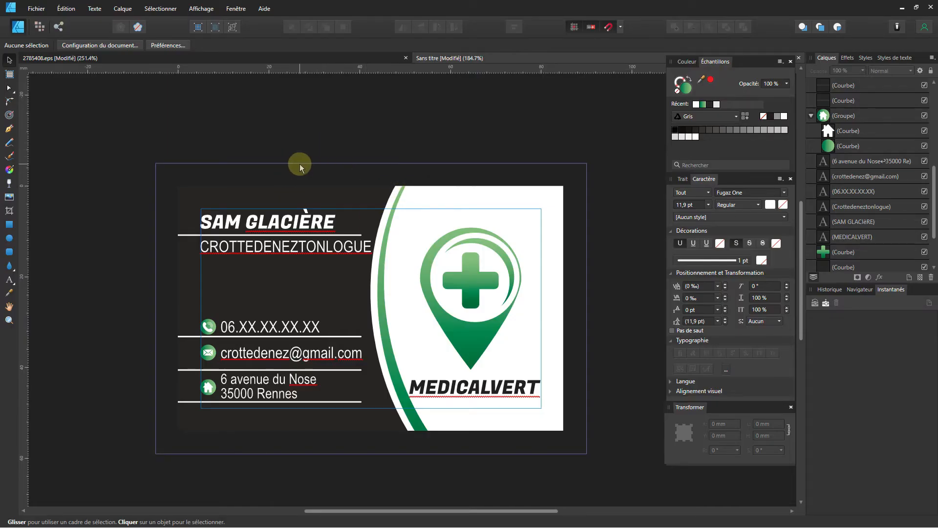
Create a new A4 print-ready document, 210 × 297 mm at 300 dpi.
{"action": "left_click", "coordinate": [36, 8]}
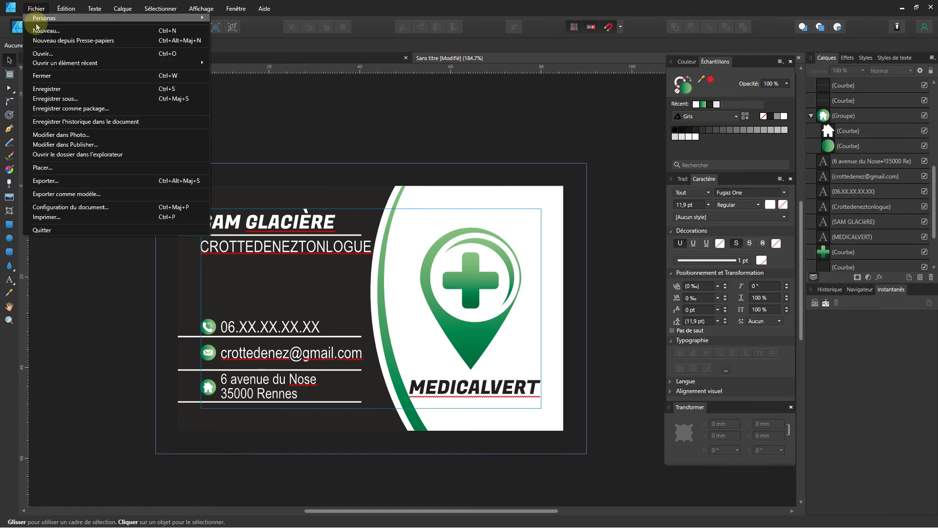
{"action": "left_click", "coordinate": [58, 30]}
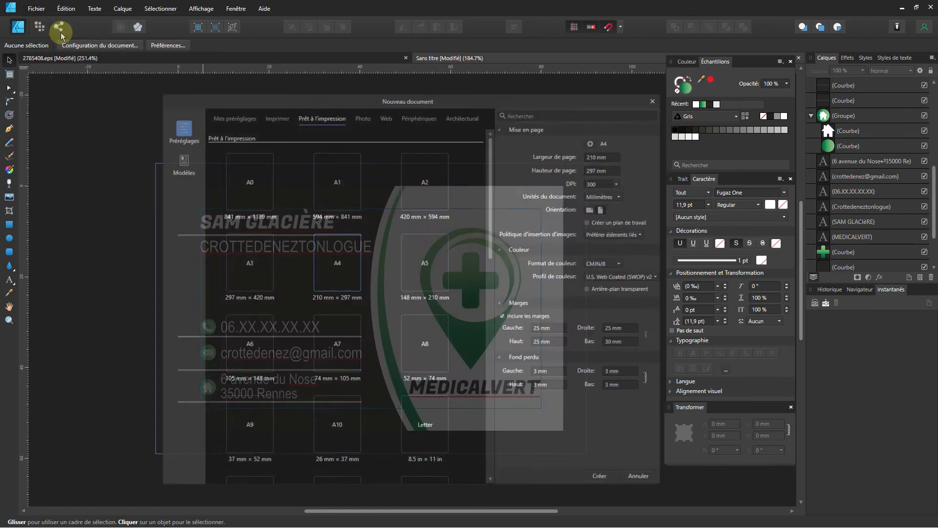
{"action": "double_click", "coordinate": [344, 265]}
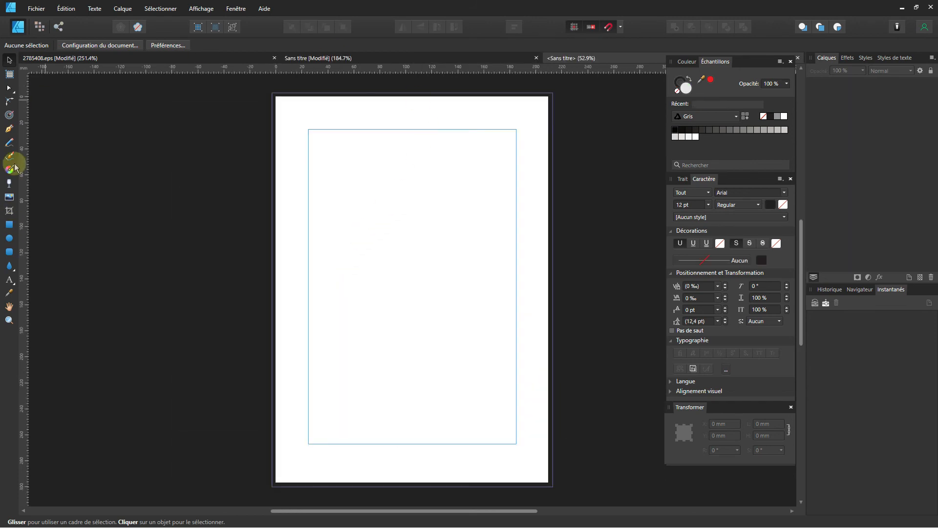
{"action": "left_click", "coordinate": [36, 9]}
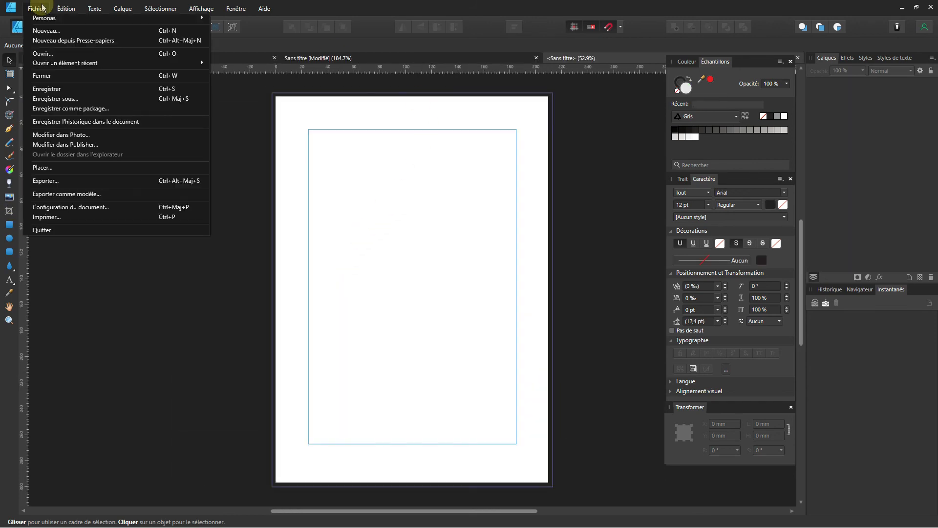
Place Sans titre.pdf inside the A4 page margins and float the Transformer panel.
{"action": "left_click", "coordinate": [38, 168]}
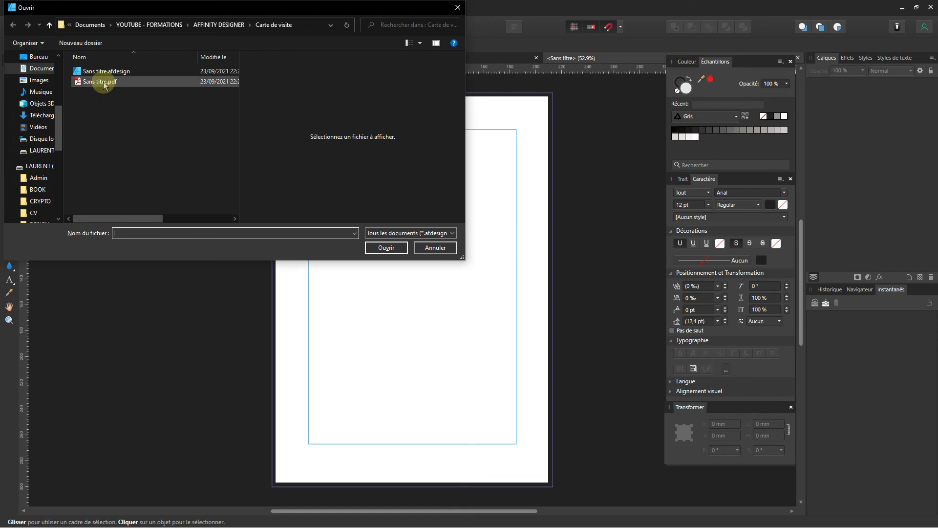
{"action": "left_click", "coordinate": [104, 84]}
{"action": "left_click", "coordinate": [375, 250]}
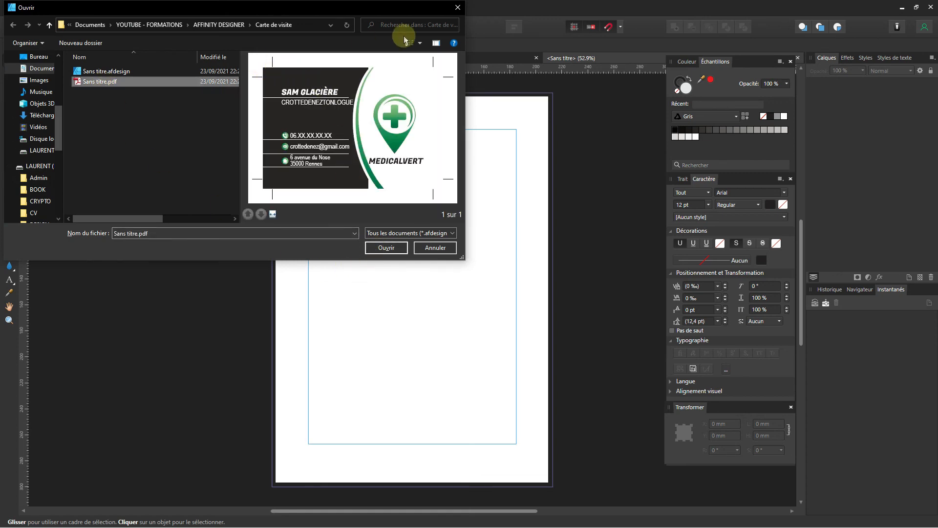
{"action": "left_click", "coordinate": [389, 251]}
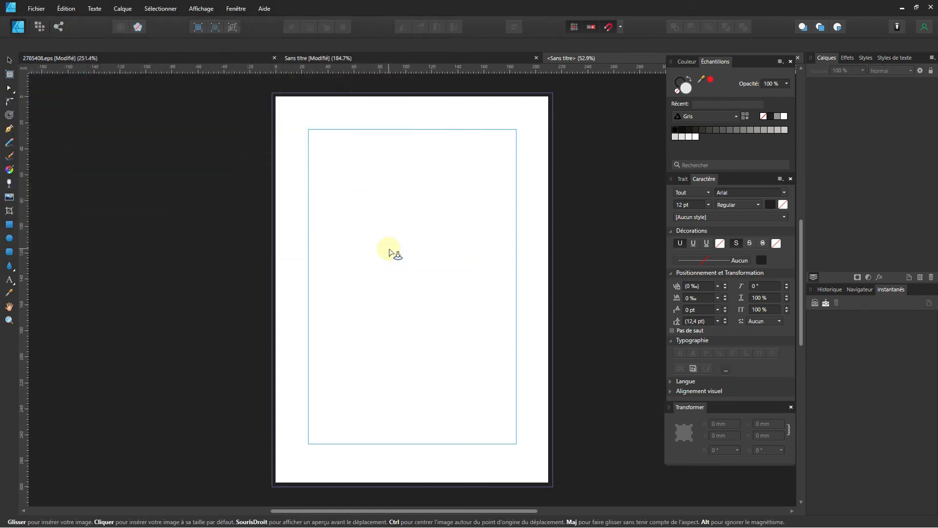
{"action": "left_click", "coordinate": [326, 150]}
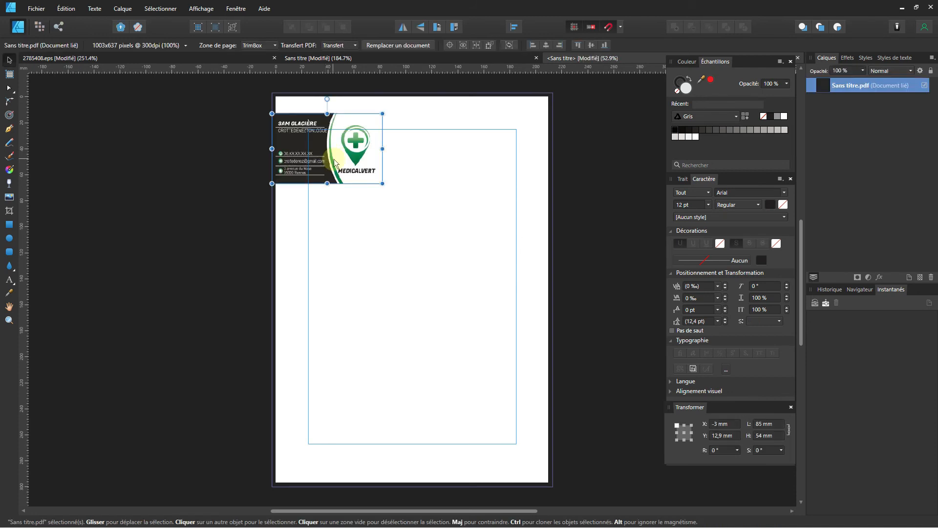
{"action": "left_click_drag", "start_coordinate": [344, 159], "coordinate": [421, 213]}
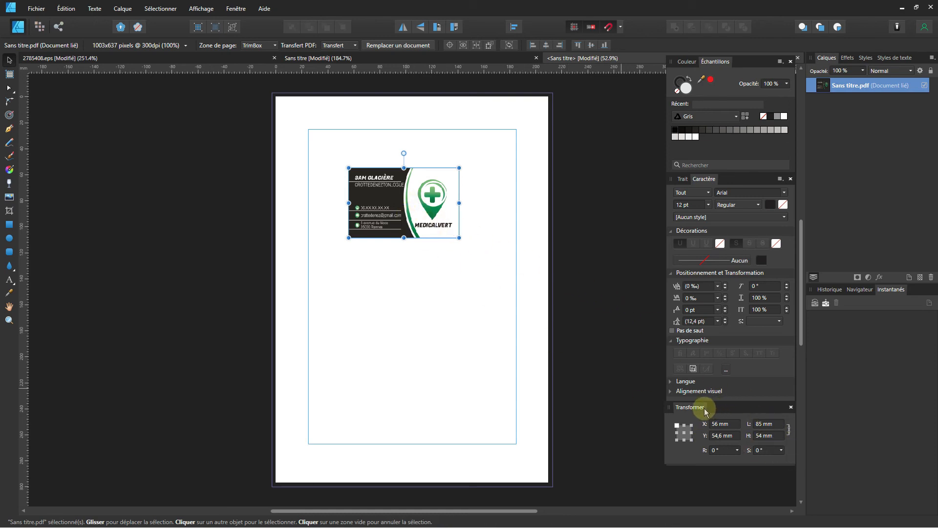
{"action": "left_click_drag", "start_coordinate": [698, 410], "coordinate": [552, 95]}
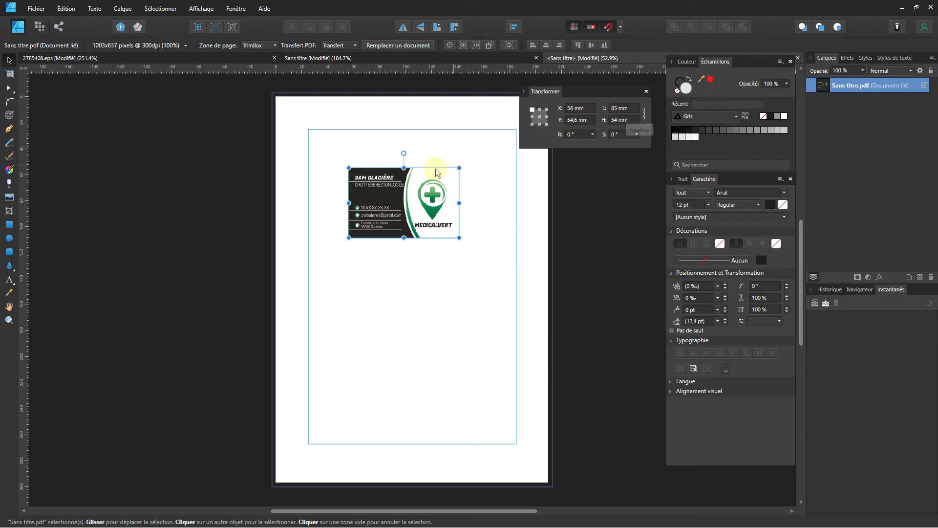
{"action": "scroll", "coordinate": [417, 189], "scroll_direction": "up", "scroll_amount": 1, "text": "ctrl"}
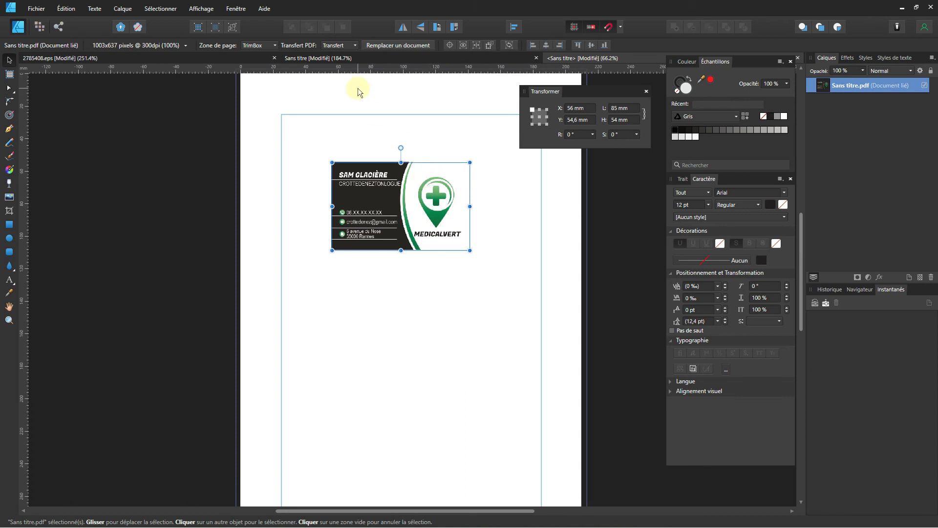
Set the card's page box to Contenu maximal and move it to the page's top-left.
{"action": "left_click", "coordinate": [276, 45]}
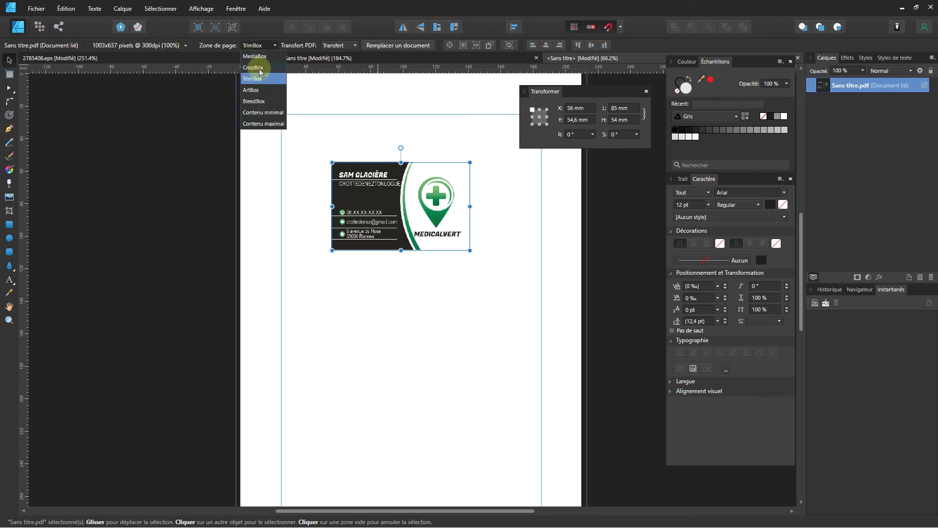
{"action": "left_click", "coordinate": [259, 125]}
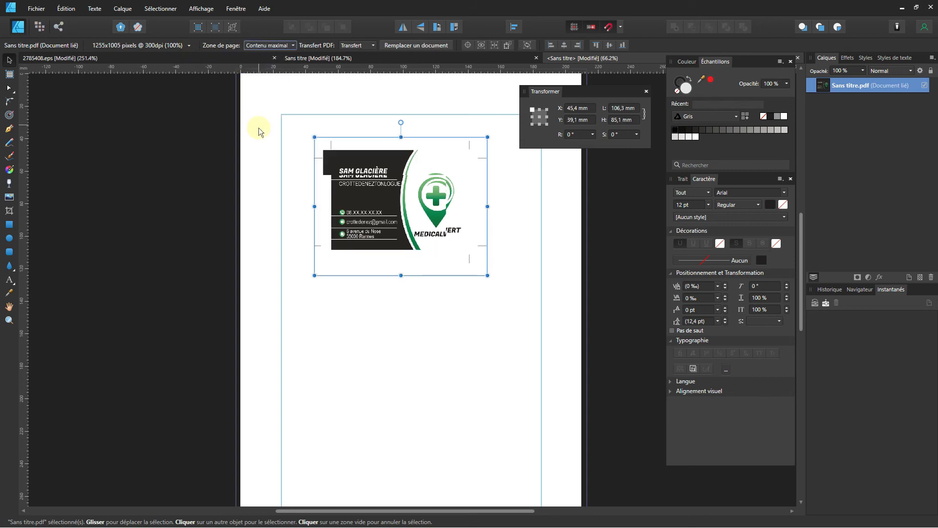
{"action": "left_click", "coordinate": [371, 295]}
{"action": "left_click_drag", "start_coordinate": [377, 223], "coordinate": [332, 175]}
{"action": "scroll", "coordinate": [430, 193], "scroll_direction": "up", "scroll_amount": 3}
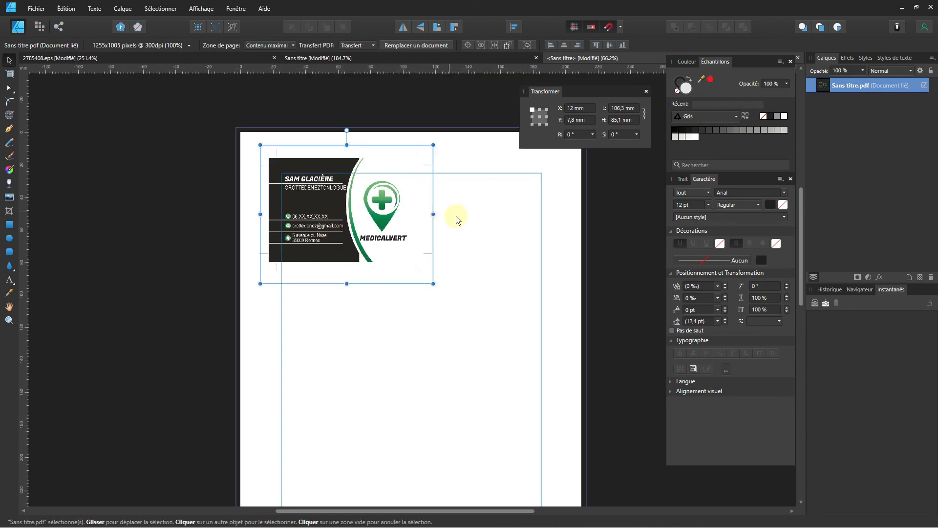
{"action": "scroll", "coordinate": [381, 219], "scroll_direction": "right", "scroll_amount": 3}
Clone the card to the right and level it with the original at X 96.9 mm, Y 7.8 mm.
{"action": "left_click_drag", "start_coordinate": [285, 218], "coordinate": [408, 220]}
{"action": "scroll", "coordinate": [360, 162], "scroll_direction": "up", "scroll_amount": 3, "text": "ctrl"}
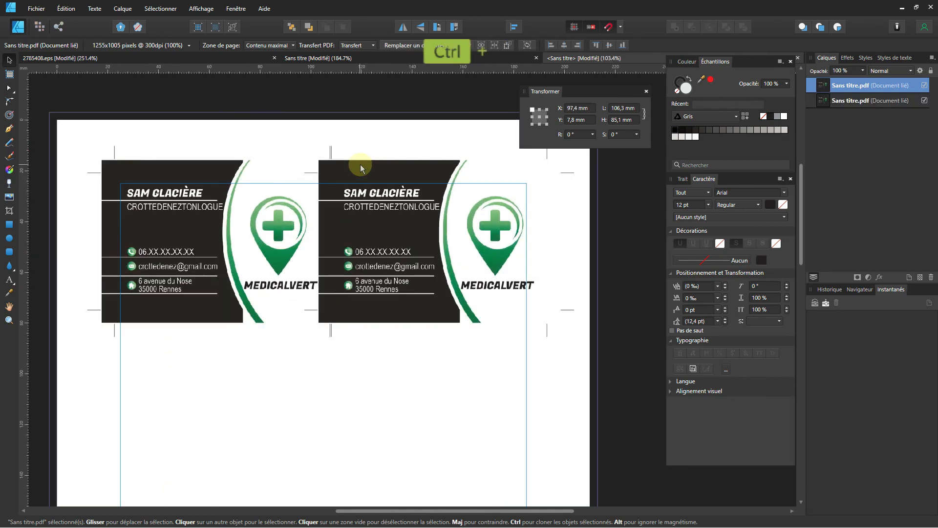
{"action": "scroll", "coordinate": [360, 165], "scroll_direction": "up", "scroll_amount": 5, "text": "ctrl"}
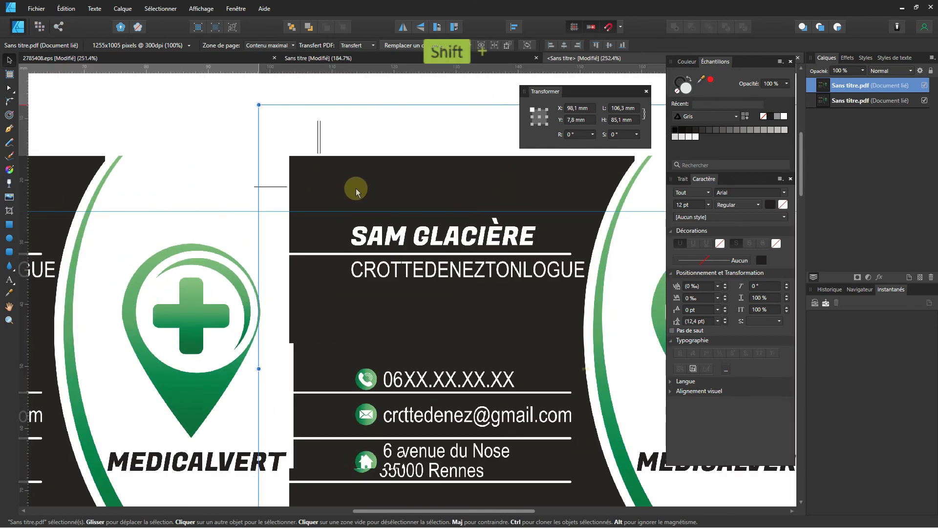
{"action": "left_click_drag", "start_coordinate": [357, 191], "coordinate": [343, 190]}
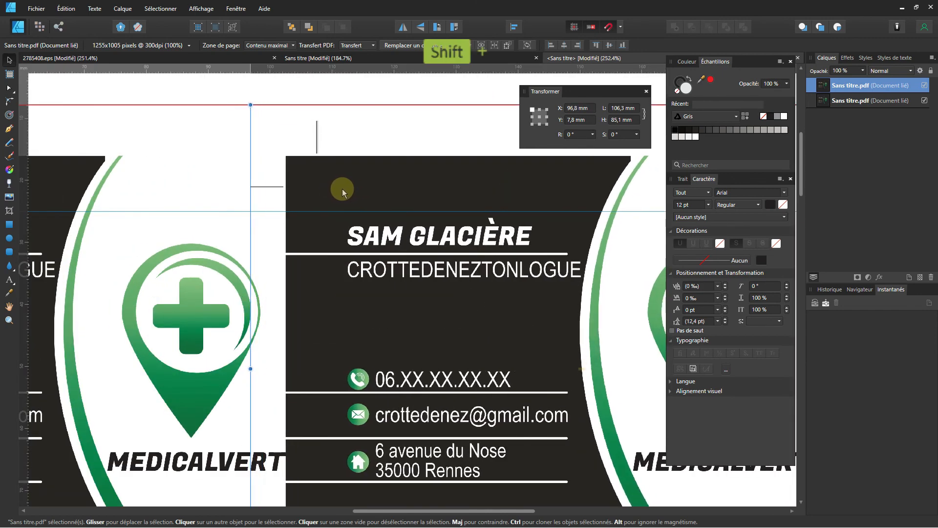
{"action": "mouse_move", "coordinate": [343, 191]}
{"action": "left_mouse_down"}
{"action": "mouse_move", "coordinate": [329, 184]}
{"action": "mouse_move", "coordinate": [356, 186]}
{"action": "mouse_move", "coordinate": [332, 179]}
{"action": "left_mouse_up"}
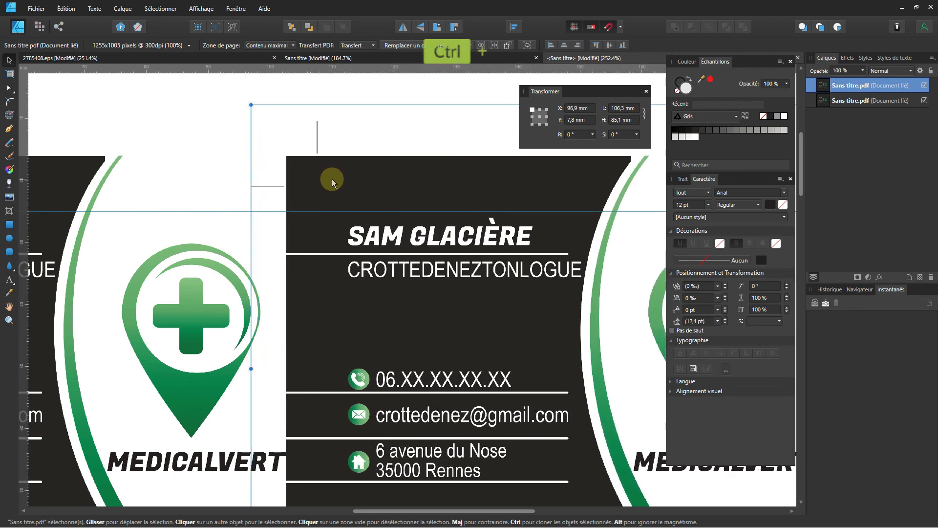
Send the right card behind the left one with Organiser > Placer derrière.
{"action": "scroll", "coordinate": [333, 179], "scroll_direction": "down", "scroll_amount": 3, "text": "ctrl"}
{"action": "right_click", "coordinate": [373, 289]}
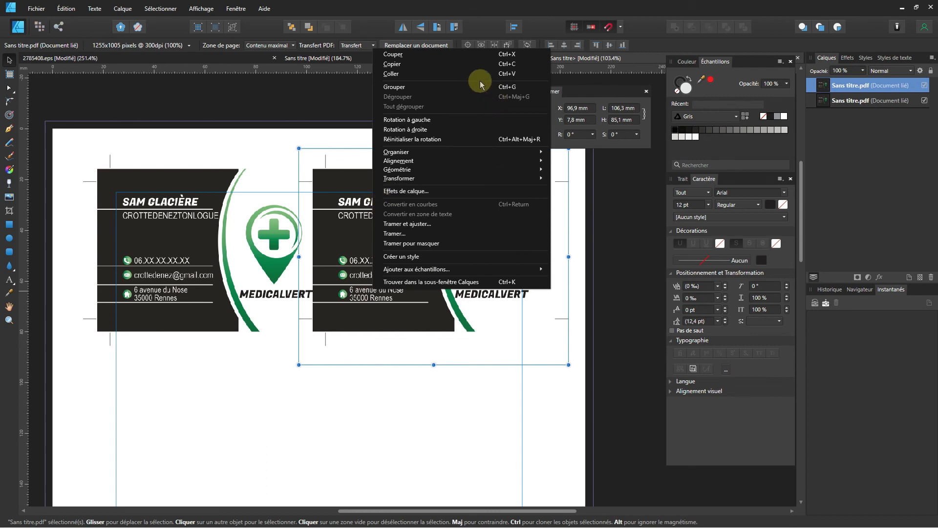
{"action": "mouse_move", "coordinate": [397, 152]}
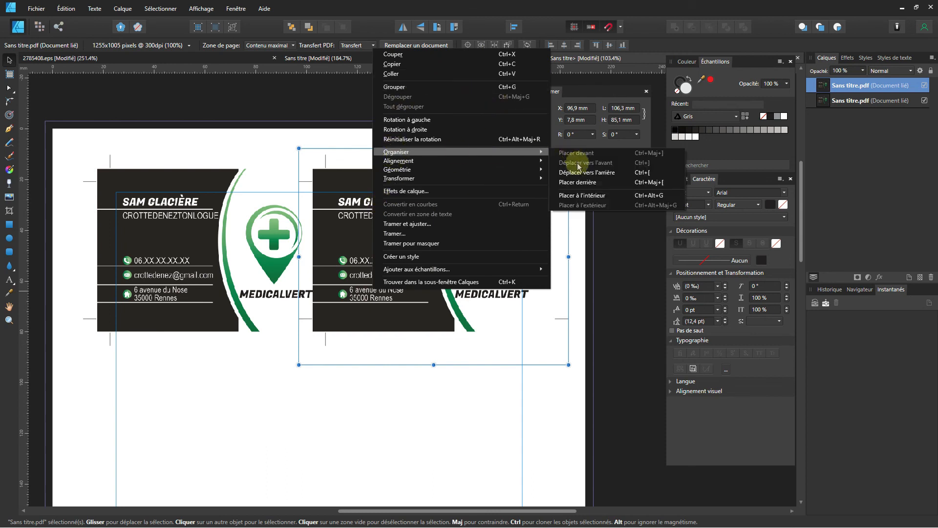
{"action": "left_click", "coordinate": [577, 184]}
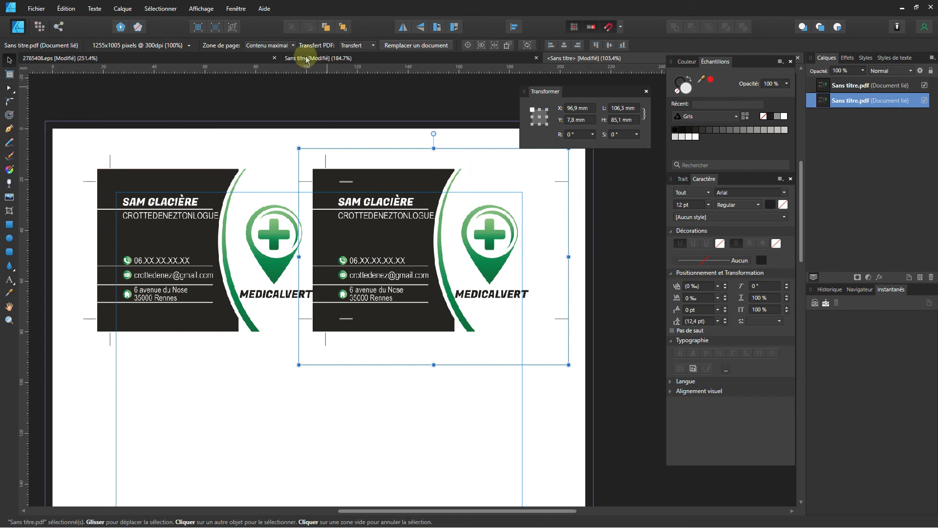
Check the stacking by selecting the left card, then clear the selection.
{"action": "right_click", "coordinate": [392, 218]}
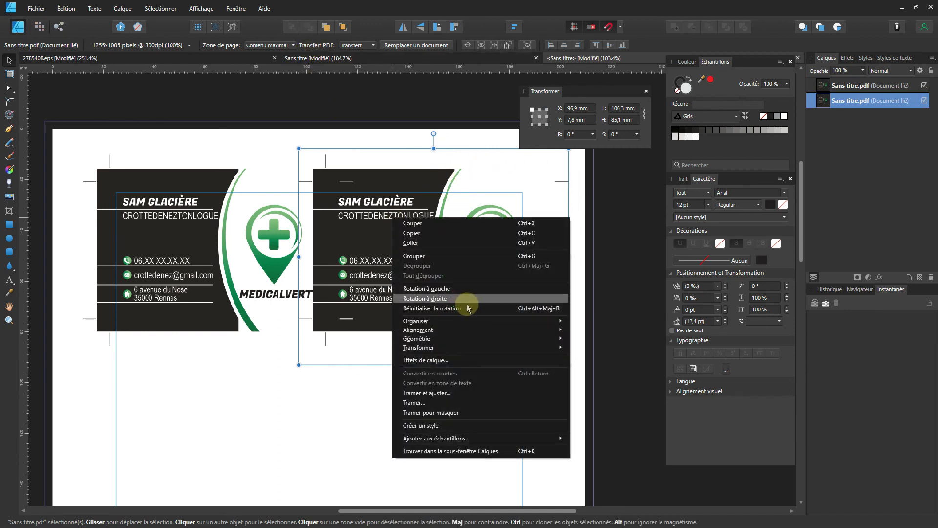
{"action": "mouse_move", "coordinate": [470, 320]}
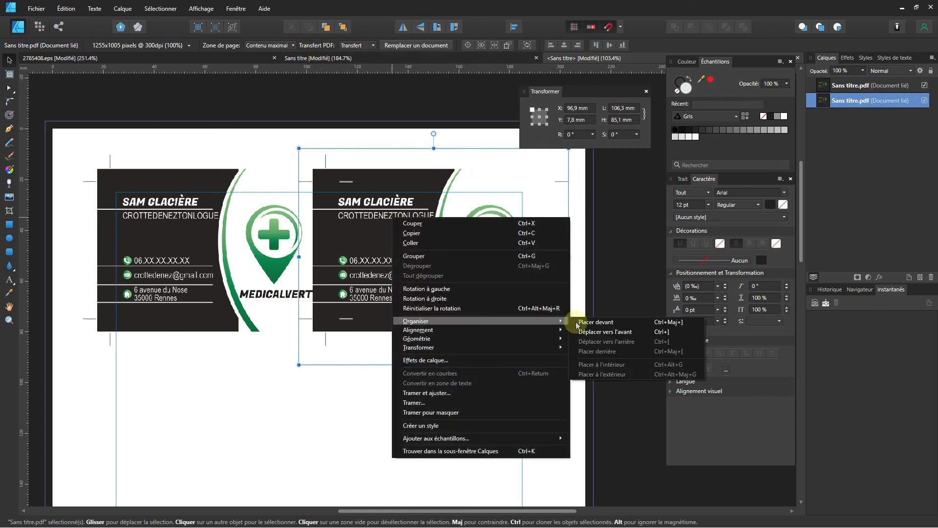
{"action": "left_click", "coordinate": [249, 379]}
{"action": "left_click", "coordinate": [230, 278]}
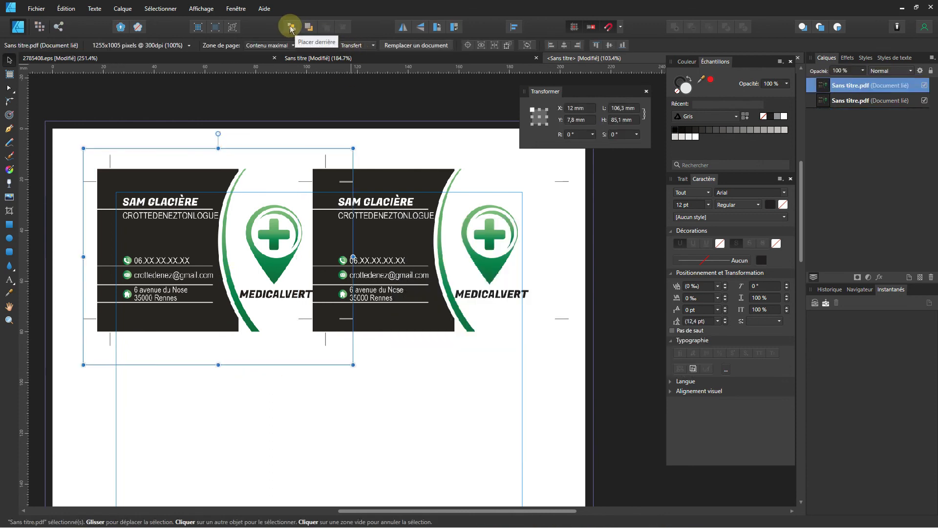
{"action": "left_click", "coordinate": [325, 358]}
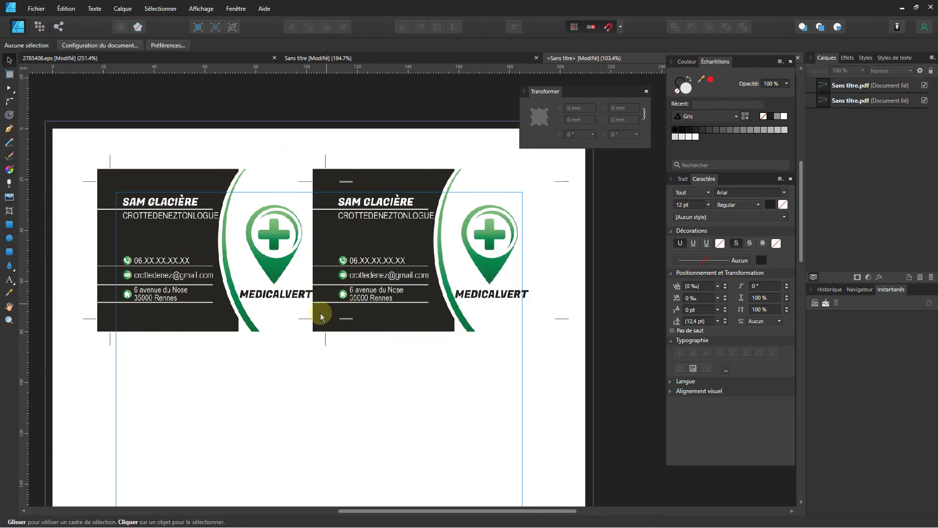
{"action": "scroll", "coordinate": [320, 315], "scroll_direction": "up", "scroll_amount": 6, "text": "ctrl"}
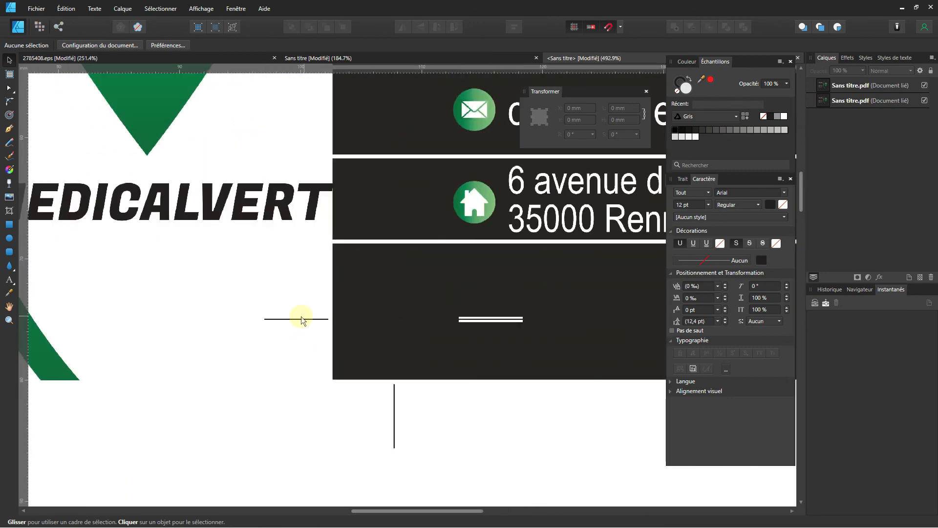
{"action": "scroll", "coordinate": [303, 319], "scroll_direction": "down", "scroll_amount": 4, "text": "ctrl"}
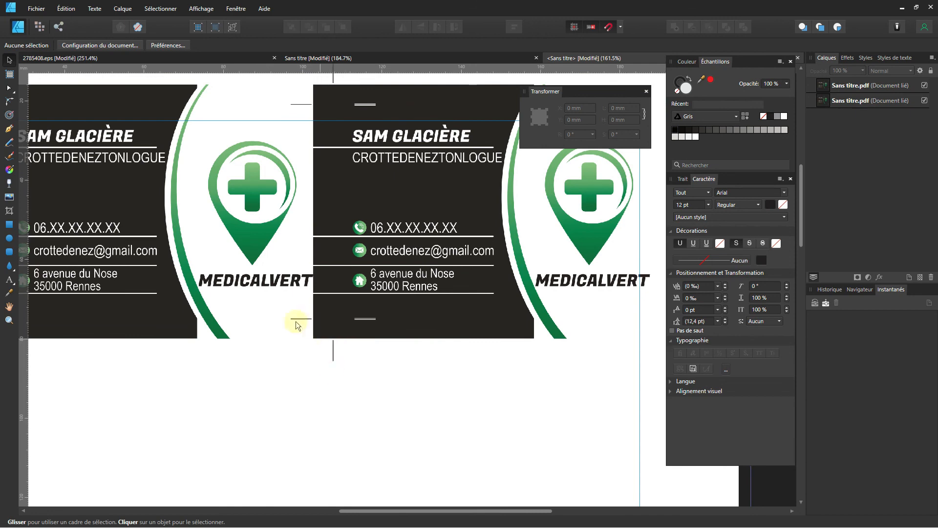
{"action": "scroll", "coordinate": [329, 296], "scroll_direction": "down", "scroll_amount": 1, "text": "ctrl"}
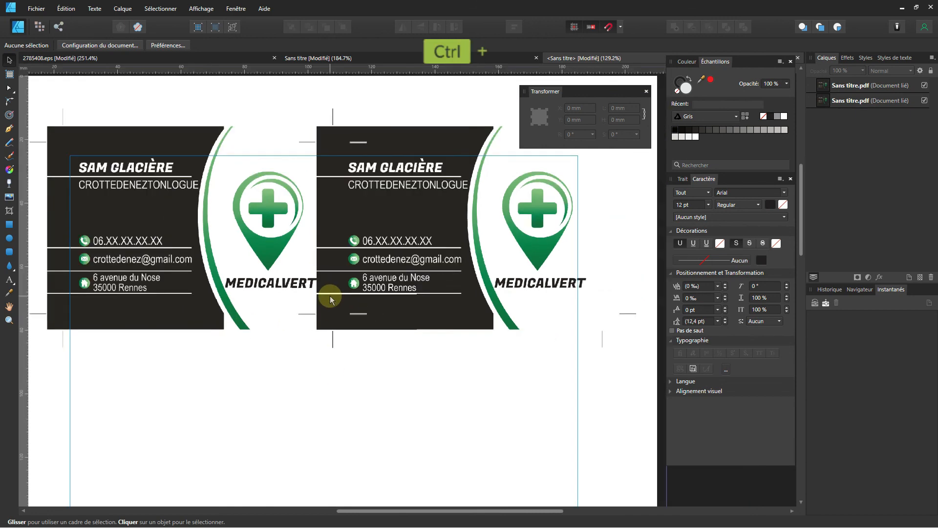
{"action": "scroll", "coordinate": [587, 226], "scroll_direction": "down", "scroll_amount": 2, "text": "ctrl"}
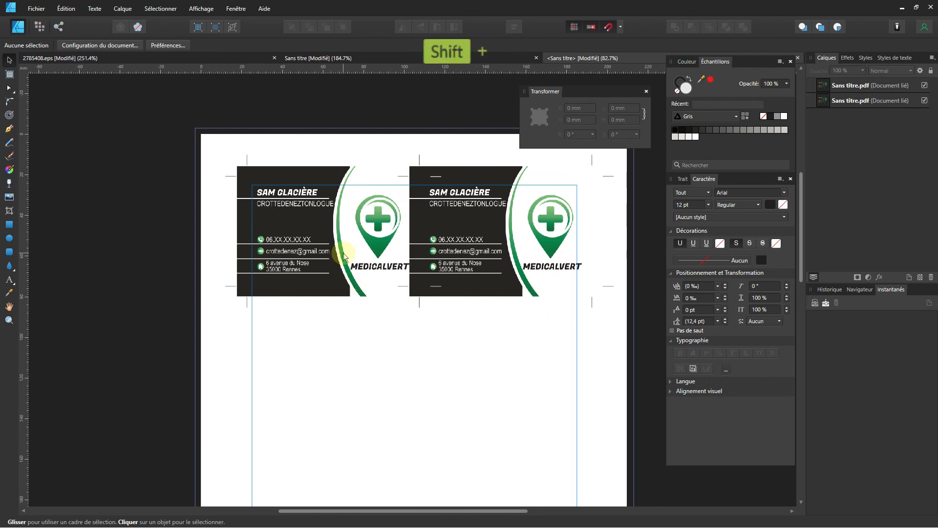
Group the two cards and centre the pair horizontally on the page.
{"action": "left_click", "coordinate": [349, 273], "text": "shift"}
{"action": "left_click", "coordinate": [478, 250], "text": "shift"}
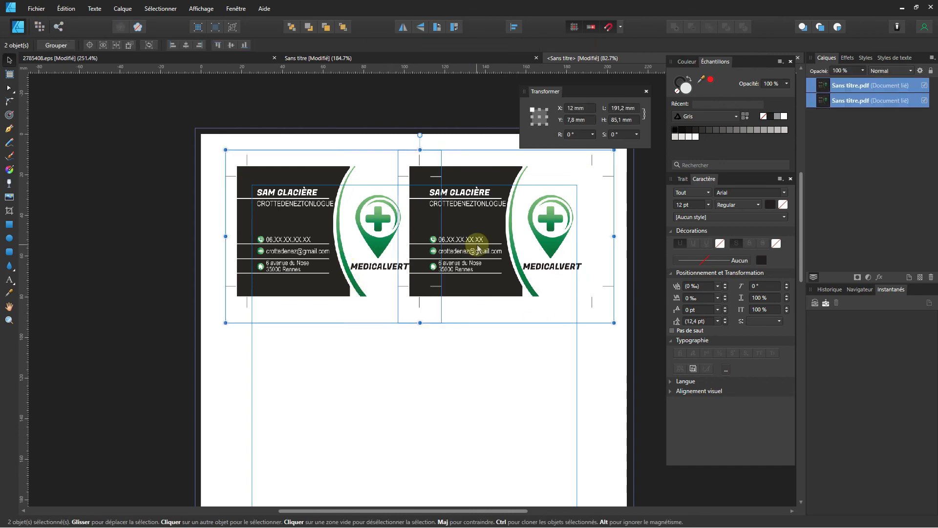
{"action": "key", "text": "ctrl+g"}
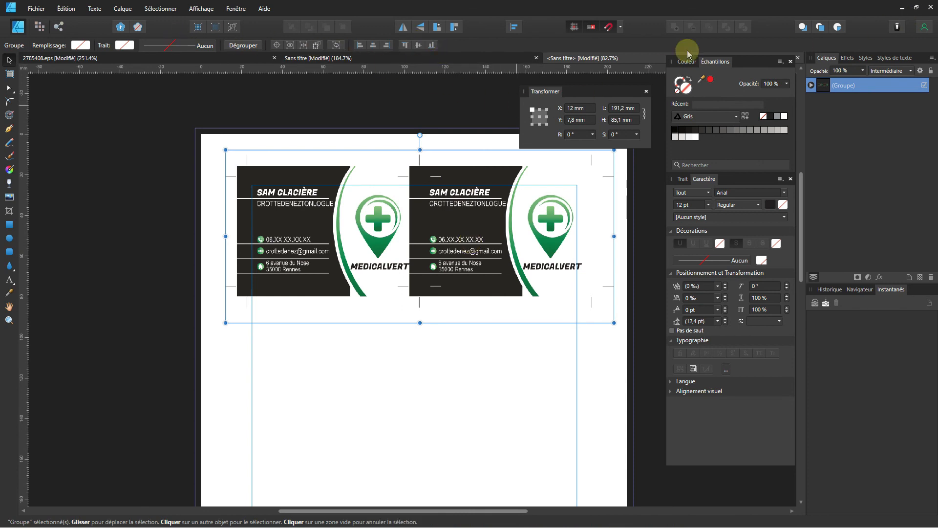
{"action": "left_click", "coordinate": [514, 29]}
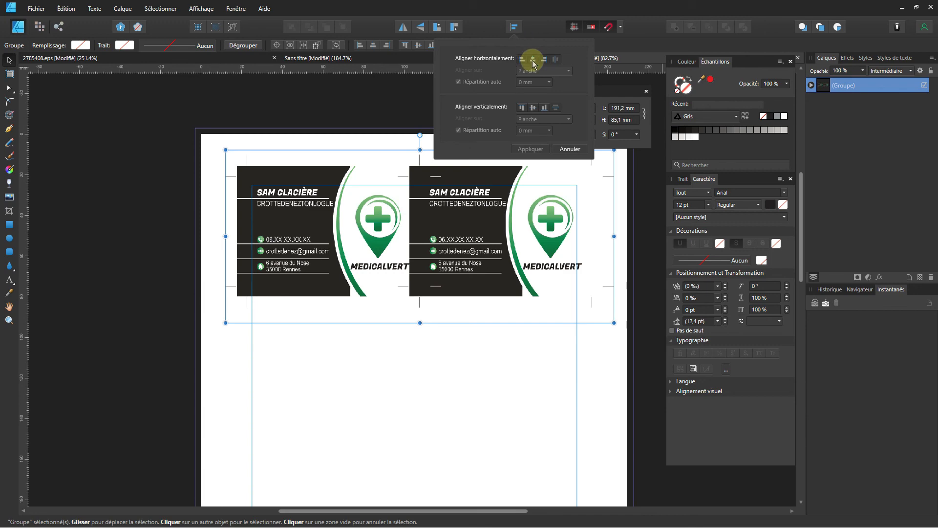
{"action": "left_click", "coordinate": [533, 58]}
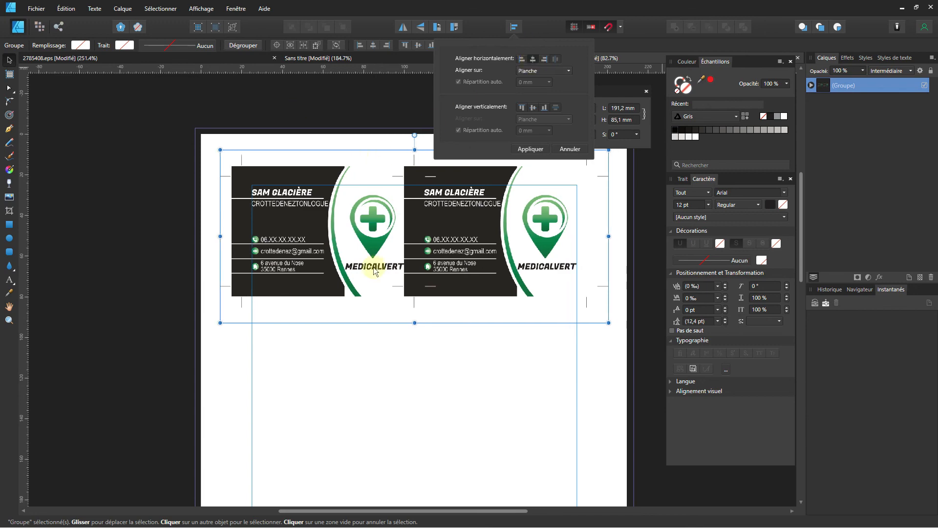
Ctrl-drag a copy of the card pair directly below, at Y 79.8 mm.
{"action": "scroll", "coordinate": [373, 271], "scroll_direction": "down", "scroll_amount": 3}
{"action": "key", "text": "ctrl"}
{"action": "left_click_drag", "start_coordinate": [363, 208], "coordinate": [365, 357]}
Repeat the duplication with Ctrl+J to add two more card rows.
{"action": "scroll", "coordinate": [366, 357], "scroll_direction": "down", "scroll_amount": 5}
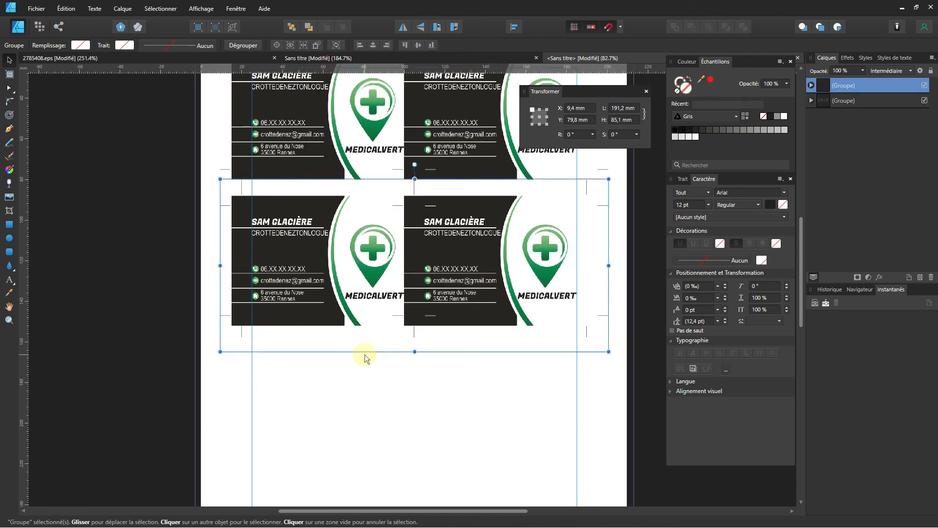
{"action": "scroll", "coordinate": [365, 354], "scroll_direction": "down", "scroll_amount": 1}
{"action": "scroll", "coordinate": [365, 354], "scroll_direction": "down", "scroll_amount": 3}
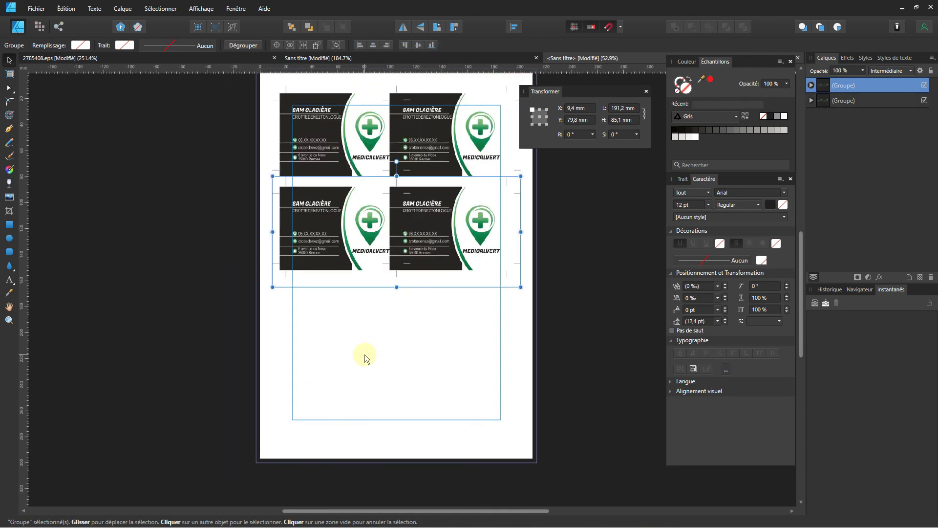
{"action": "key", "text": "ctrl+j"}
{"action": "key", "text": "ctrl+j"}
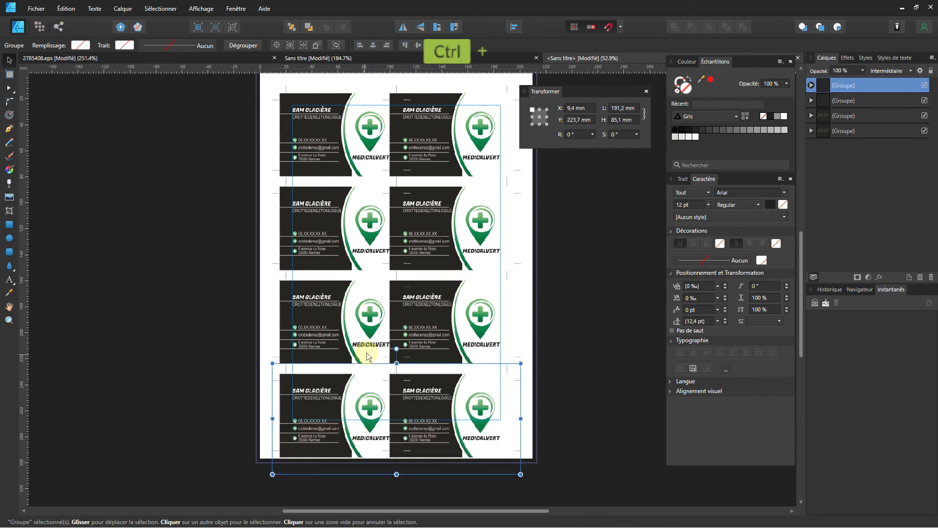
Try selecting and centring the rows, then undo back to the spread 2×4 grid.
{"action": "scroll", "coordinate": [366, 349], "scroll_direction": "down", "scroll_amount": 2}
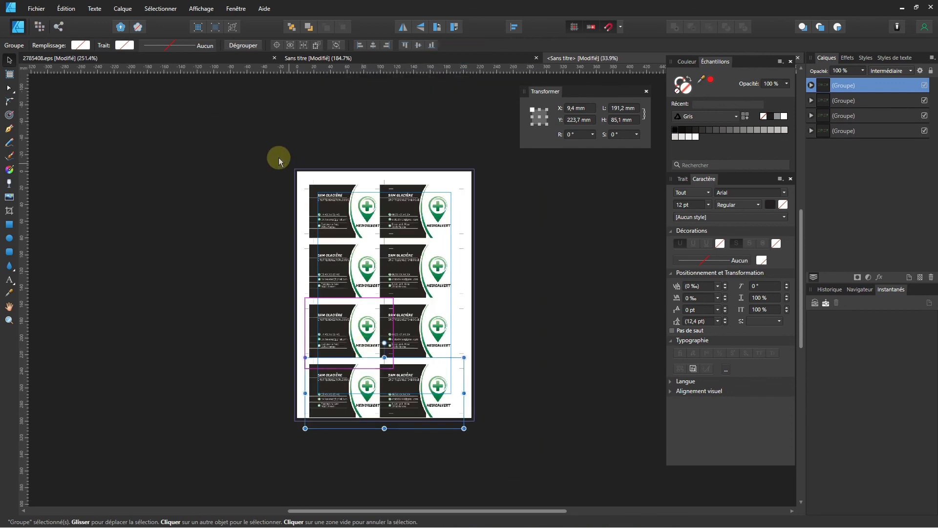
{"action": "left_click_drag", "start_coordinate": [268, 152], "coordinate": [486, 447]}
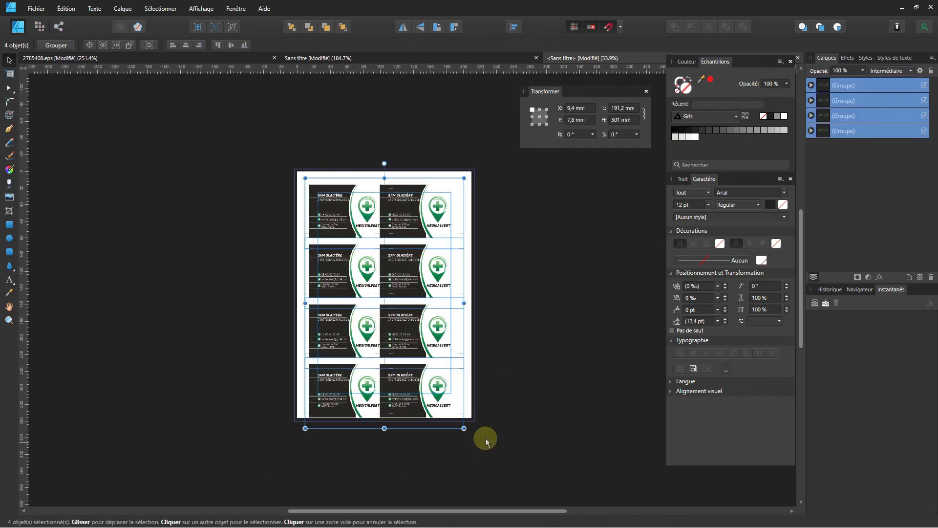
{"action": "key", "text": "ctrl+j"}
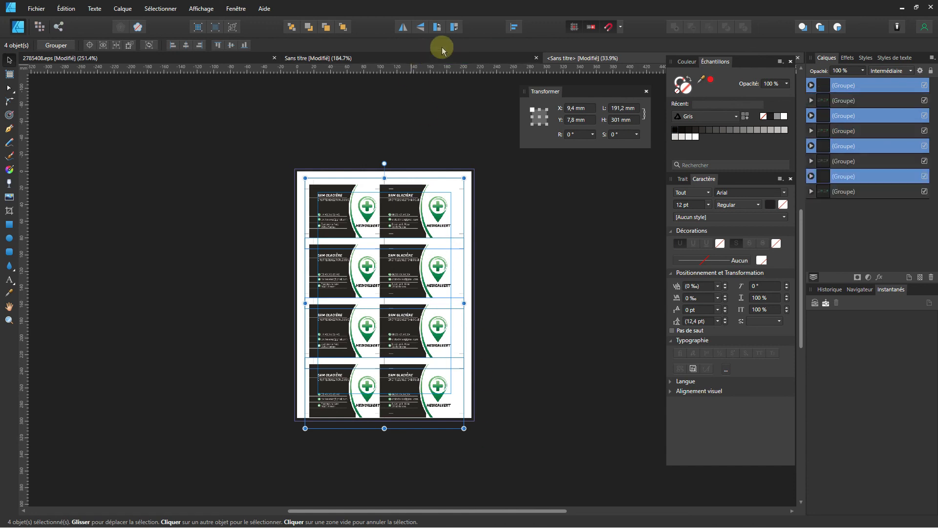
{"action": "left_click", "coordinate": [514, 27]}
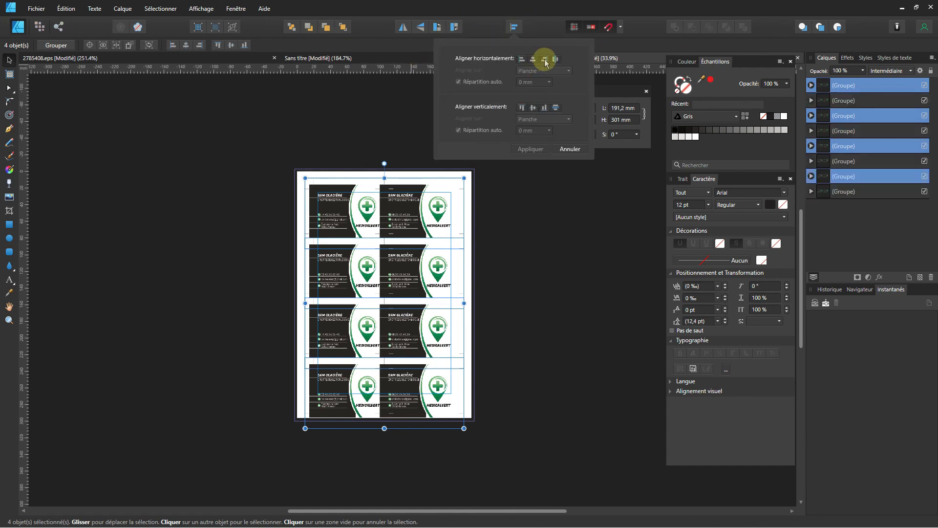
{"action": "left_click", "coordinate": [533, 107]}
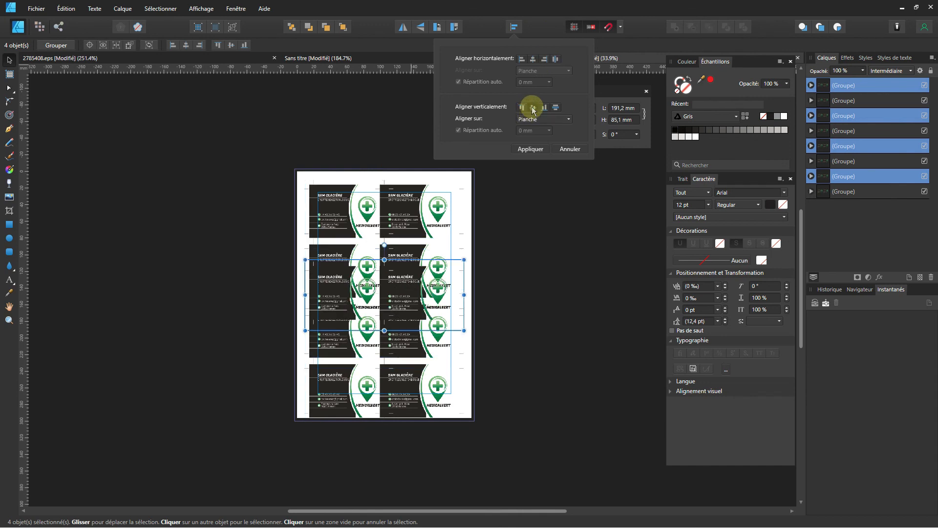
{"action": "key", "text": "ctrl+z"}
{"action": "left_click", "coordinate": [300, 156]}
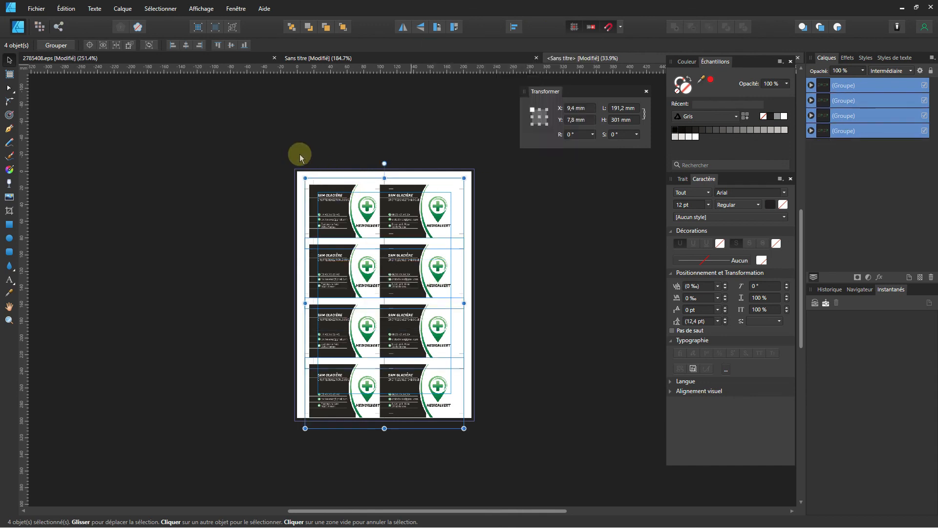
{"action": "left_click_drag", "start_coordinate": [283, 150], "coordinate": [339, 189]}
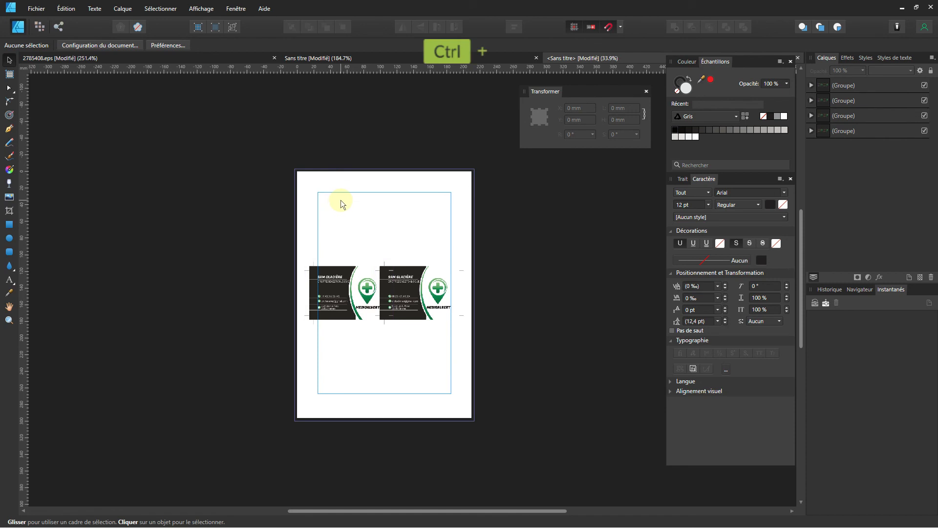
{"action": "key", "text": "ctrl+a"}
{"action": "key", "text": "ctrl+z"}
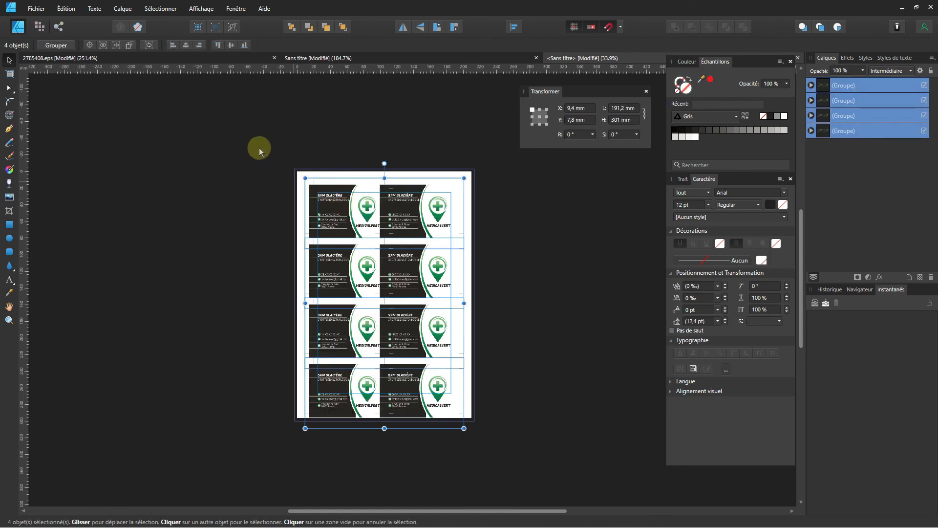
Group all four card rows and centre the grid vertically on the page at Y -2 mm.
{"action": "left_click_drag", "start_coordinate": [258, 142], "coordinate": [528, 503]}
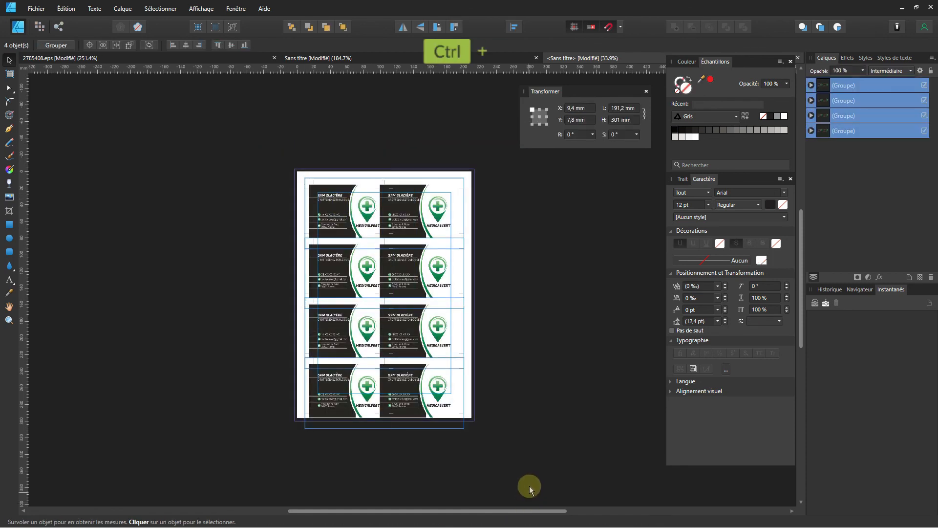
{"action": "key", "text": "ctrl+g"}
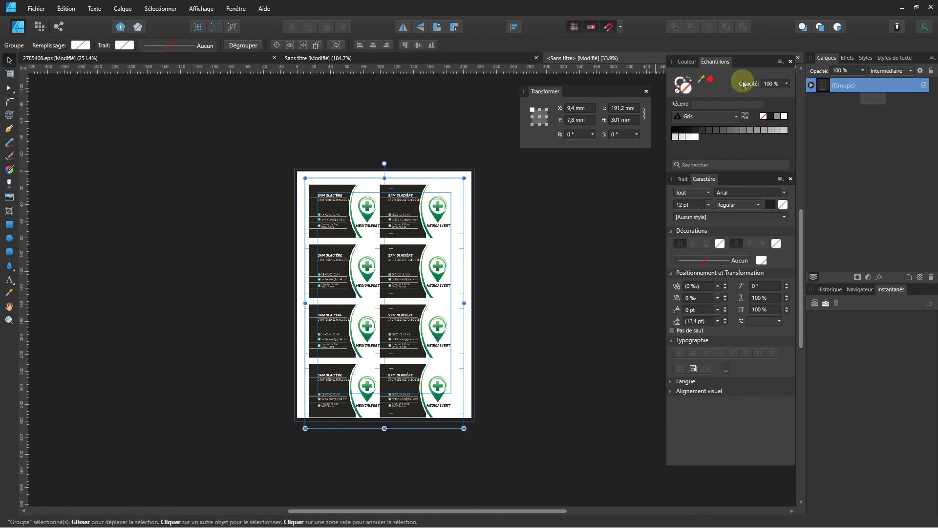
{"action": "left_click", "coordinate": [515, 27]}
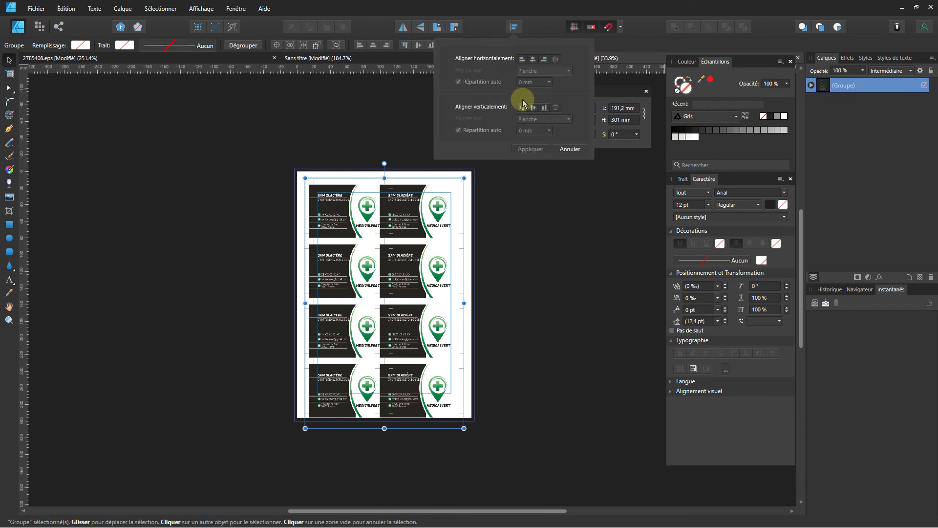
{"action": "left_click", "coordinate": [533, 108]}
{"action": "left_click", "coordinate": [547, 335]}
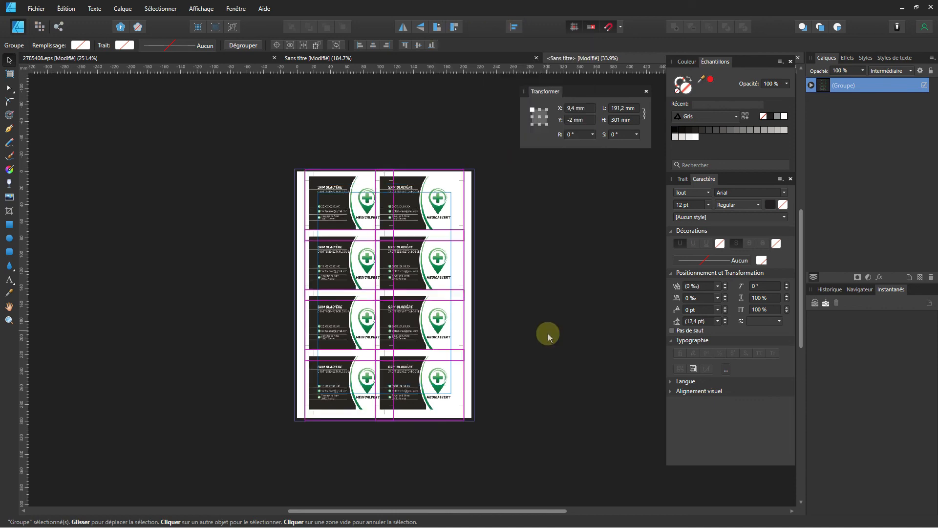
{"action": "scroll", "coordinate": [389, 223], "scroll_direction": "up", "scroll_amount": 2}
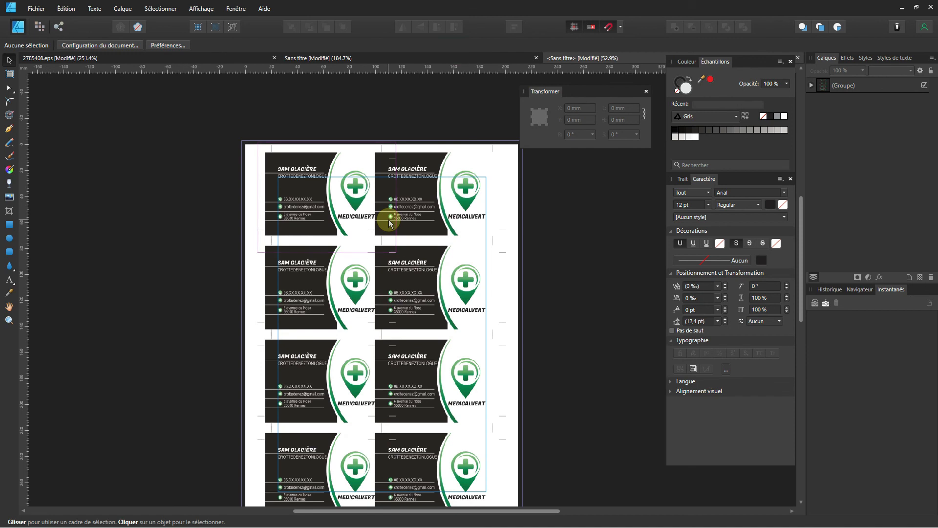
{"action": "scroll", "coordinate": [394, 235], "scroll_direction": "down", "scroll_amount": 1}
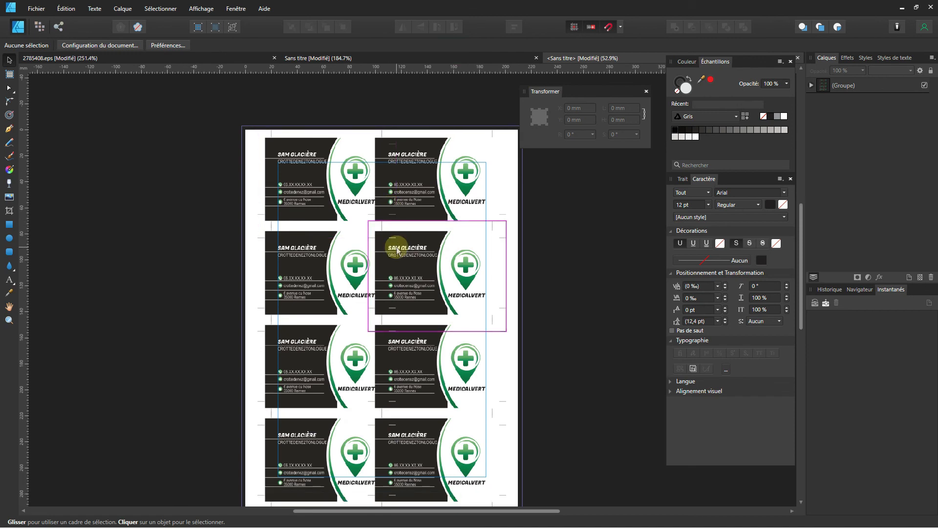
{"action": "scroll", "coordinate": [394, 249], "scroll_direction": "down", "scroll_amount": 1}
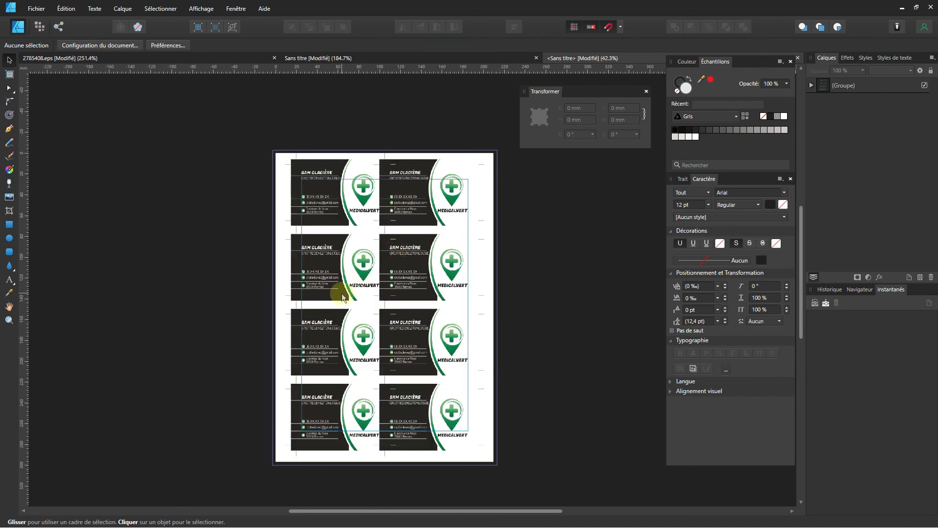